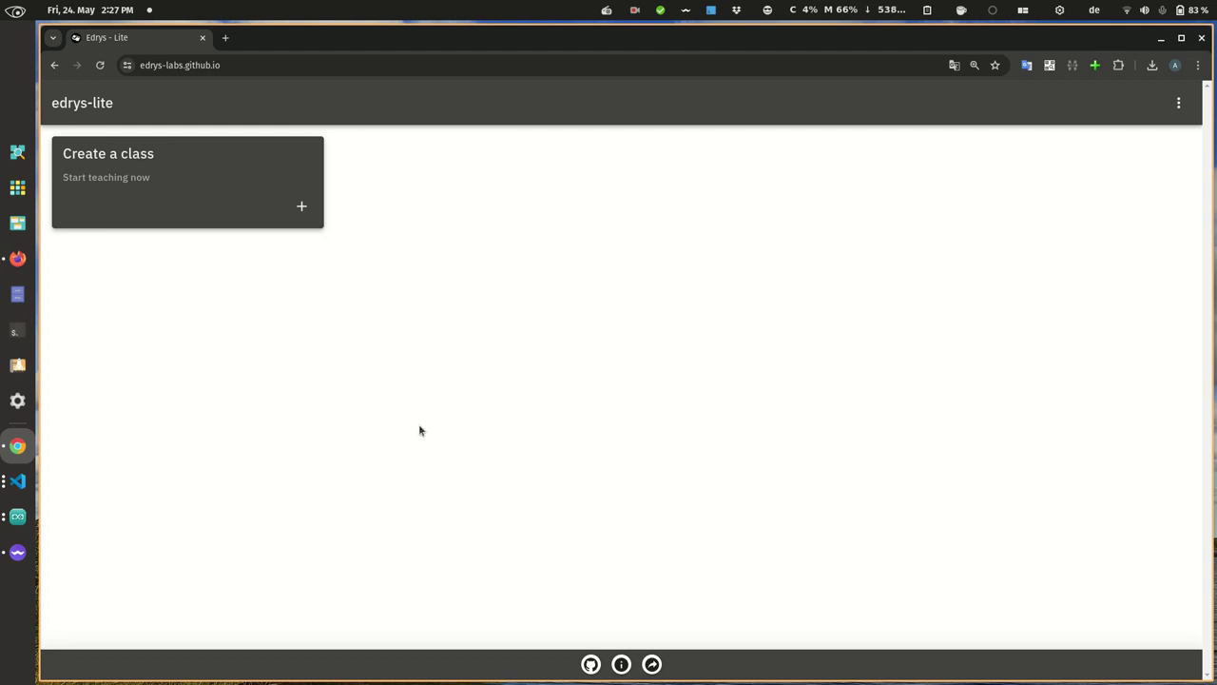
- Browse the edrys-lab topic on GitHub and open the edrys-labs/lab-arduinoview repository
{"action": "left_click", "coordinate": [228, 65]}
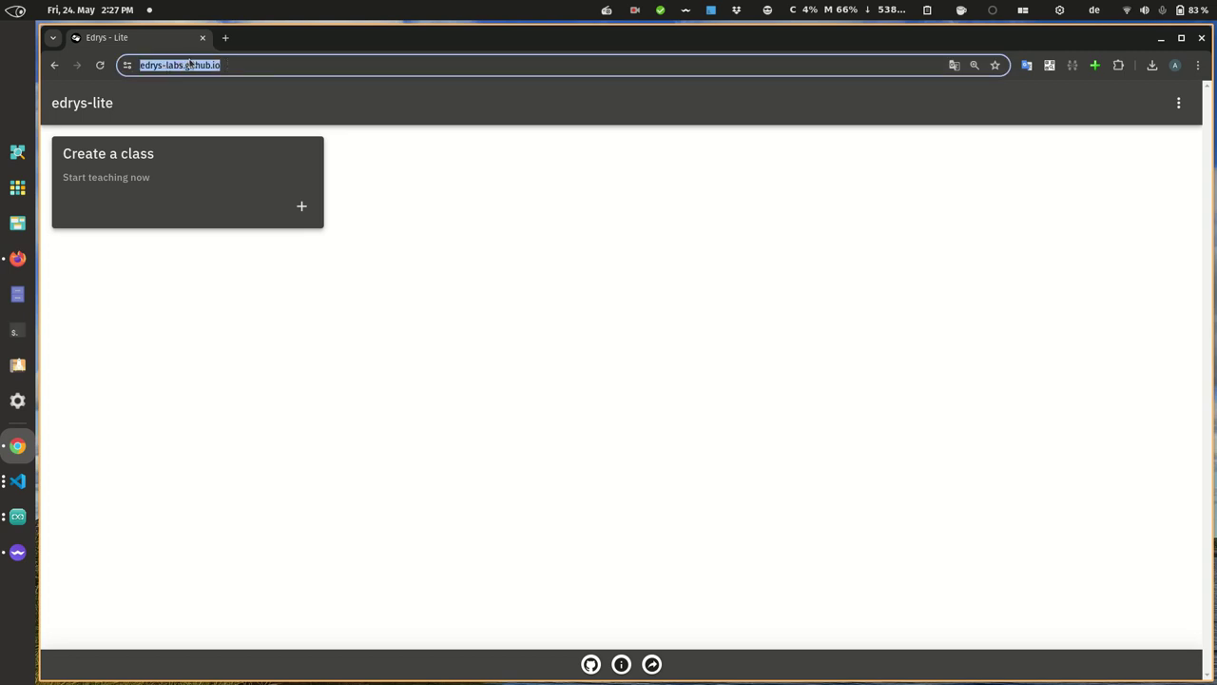
{"action": "left_click", "coordinate": [359, 216]}
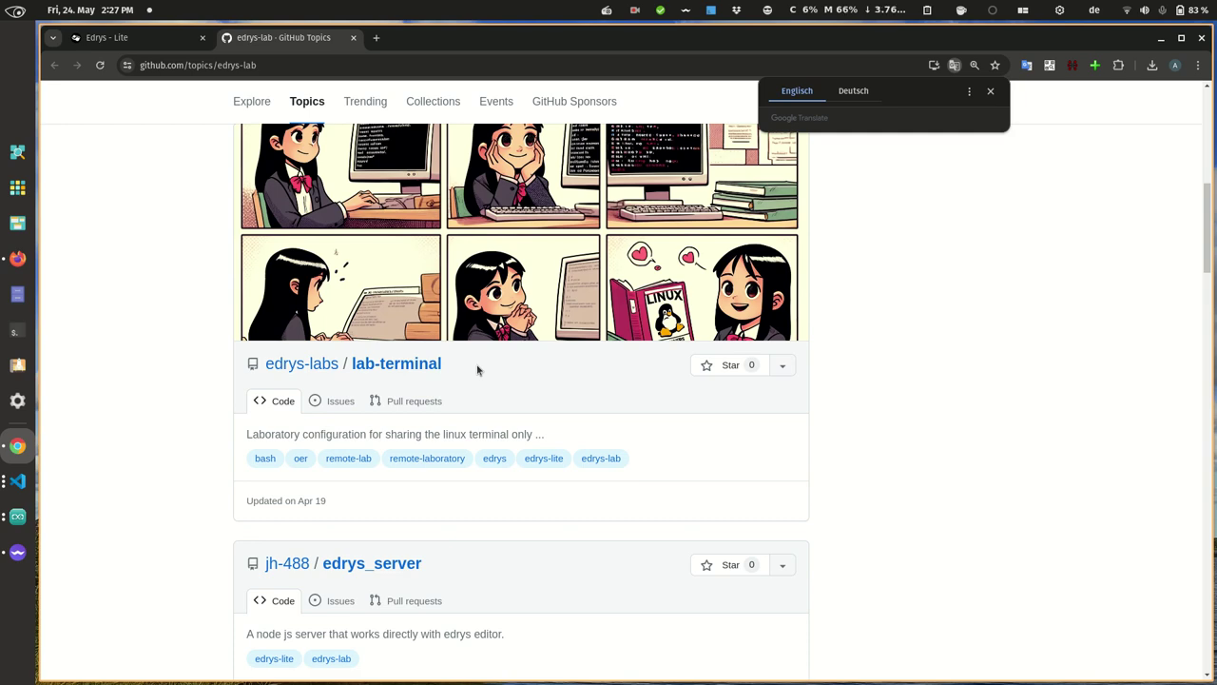
{"action": "scroll", "coordinate": [477, 370], "scroll_direction": "down", "scroll_amount": 6}
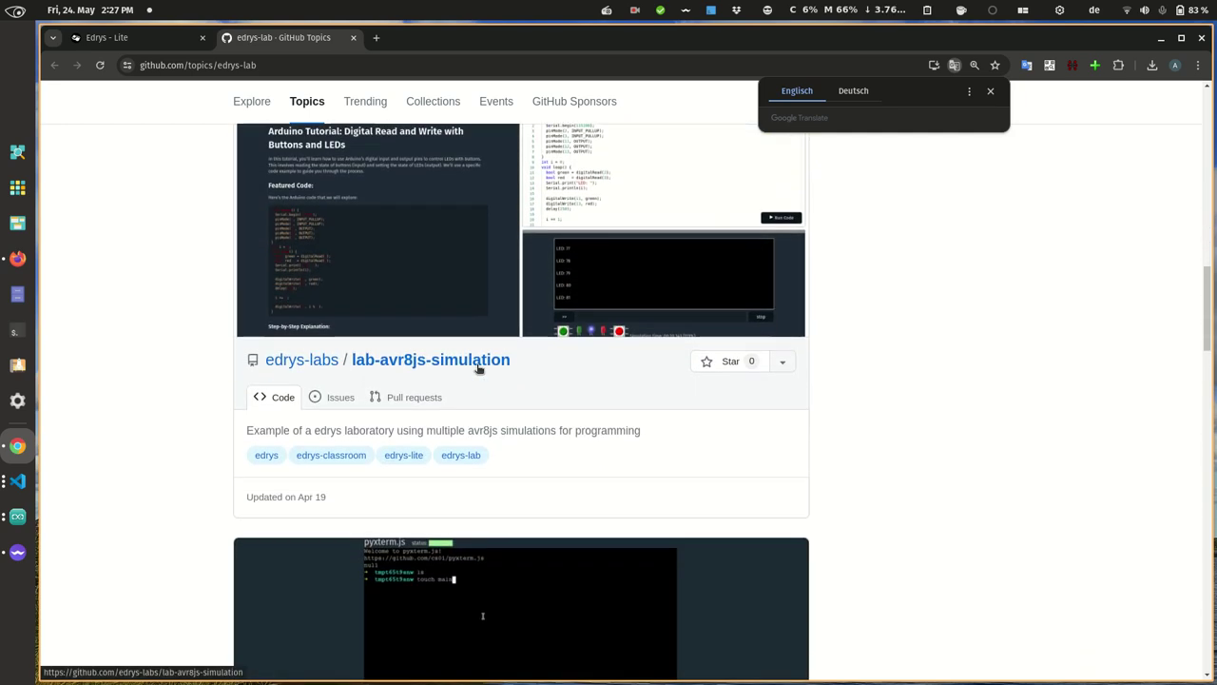
{"action": "scroll", "coordinate": [474, 342], "scroll_direction": "down", "scroll_amount": 3}
{"action": "scroll", "coordinate": [471, 328], "scroll_direction": "down", "scroll_amount": 4}
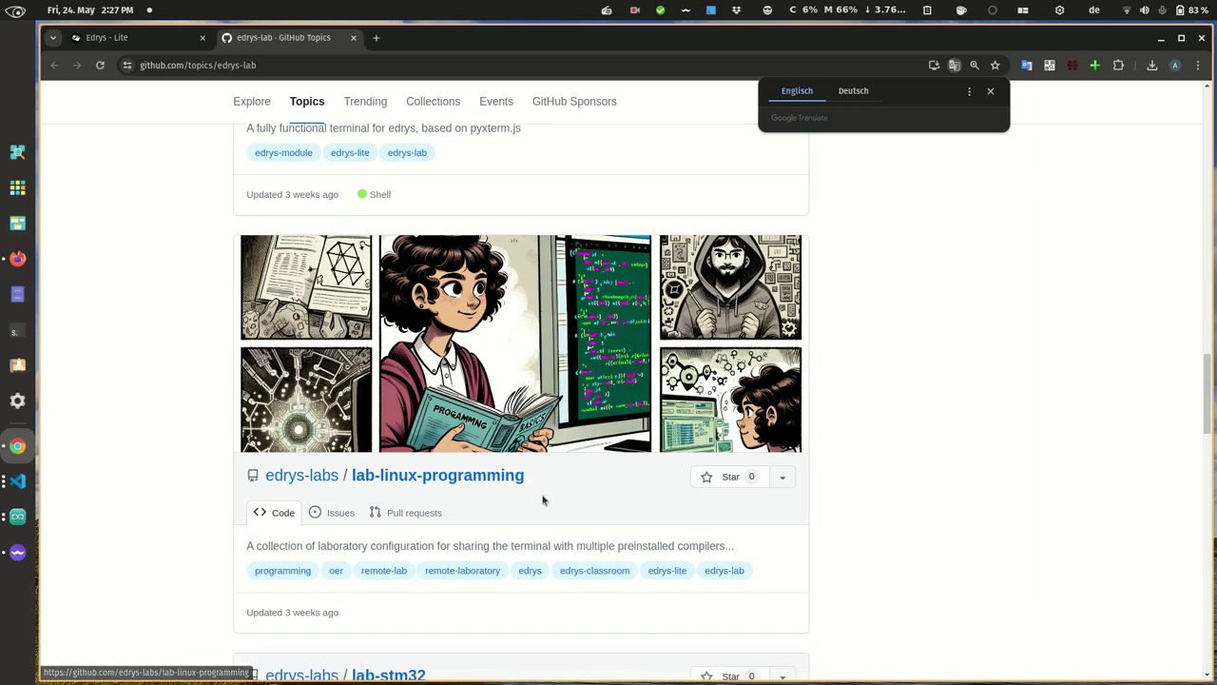
{"action": "scroll", "coordinate": [537, 476], "scroll_direction": "down", "scroll_amount": 12}
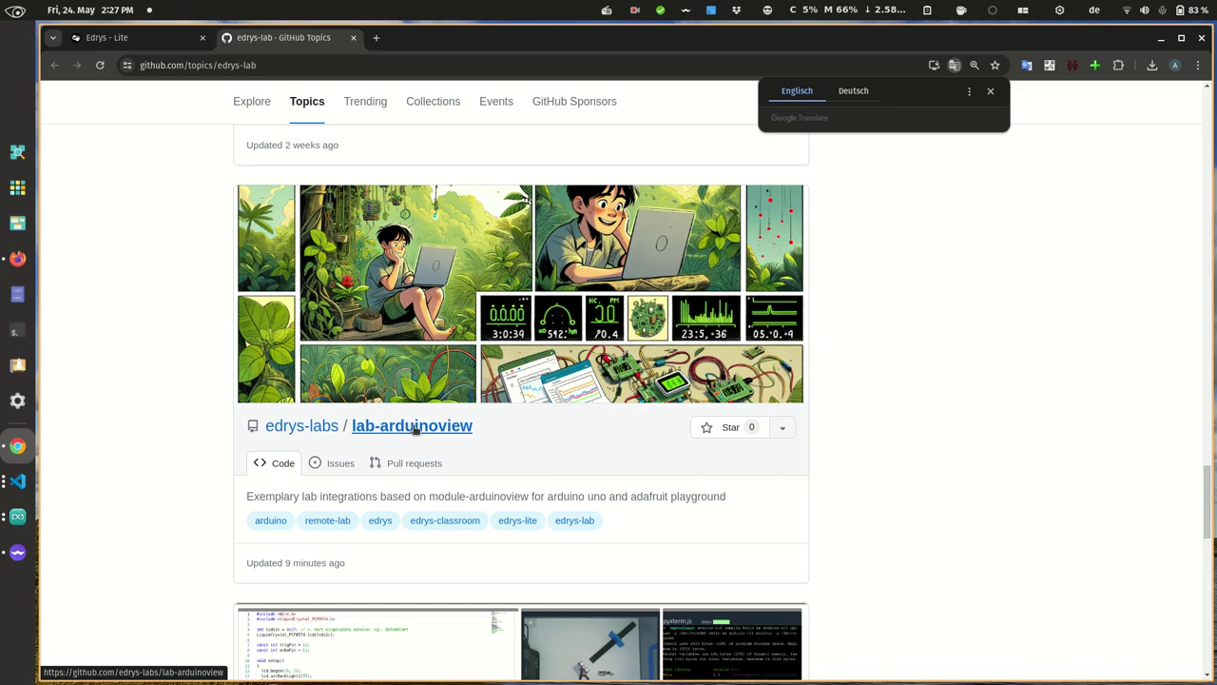
{"action": "scroll", "coordinate": [414, 429], "scroll_direction": "down", "scroll_amount": 5}
{"action": "scroll", "coordinate": [414, 430], "scroll_direction": "up", "scroll_amount": 5}
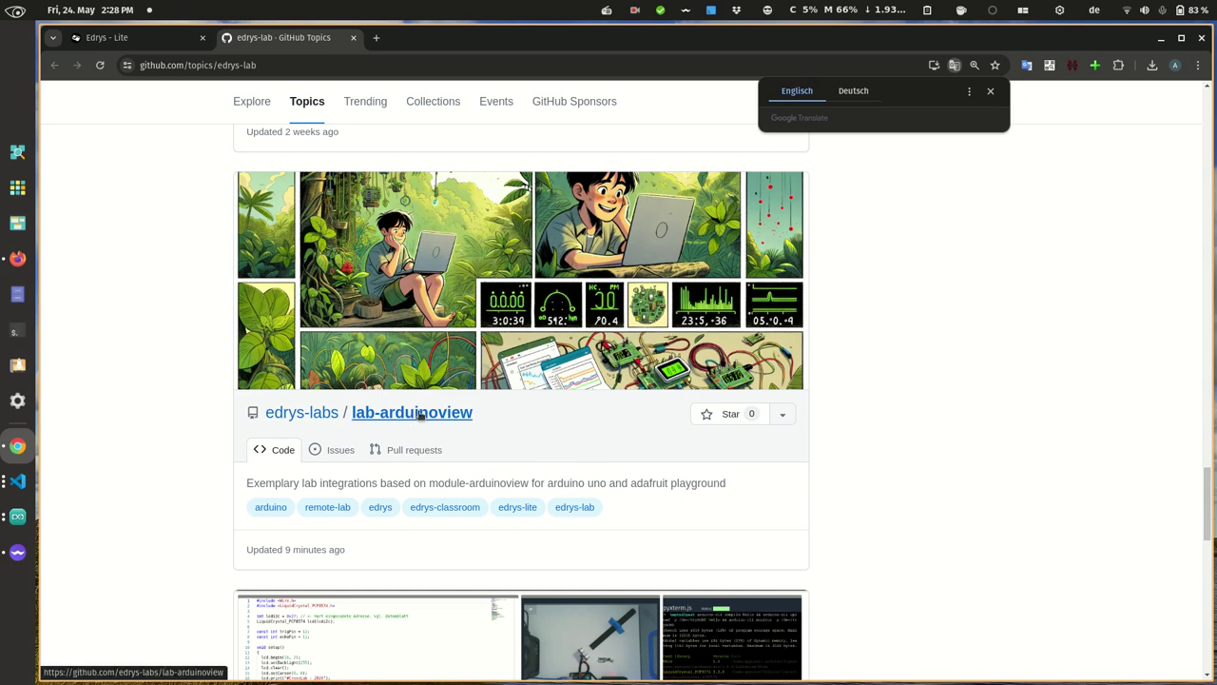
{"action": "left_click", "coordinate": [419, 416]}
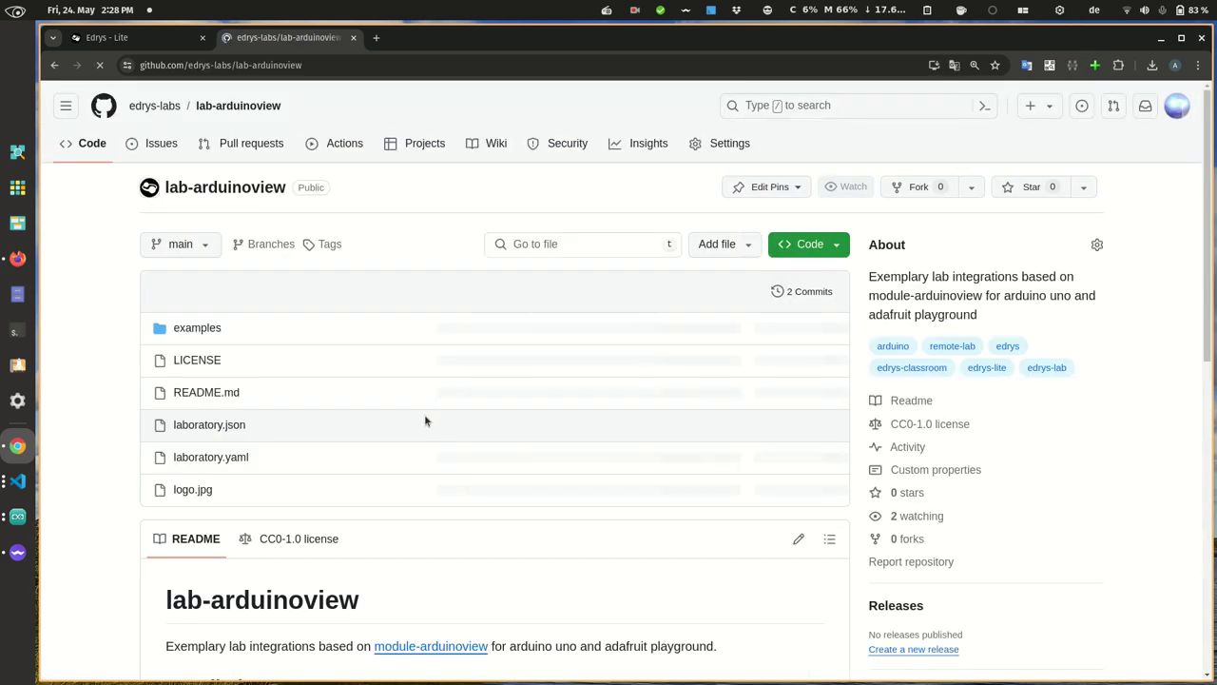
- Review the README's installation and lab-loading instructions and open the linked laboratory.yaml in a new tab
{"action": "scroll", "coordinate": [424, 418], "scroll_direction": "down", "scroll_amount": 5}
{"action": "scroll", "coordinate": [426, 420], "scroll_direction": "down", "scroll_amount": 4}
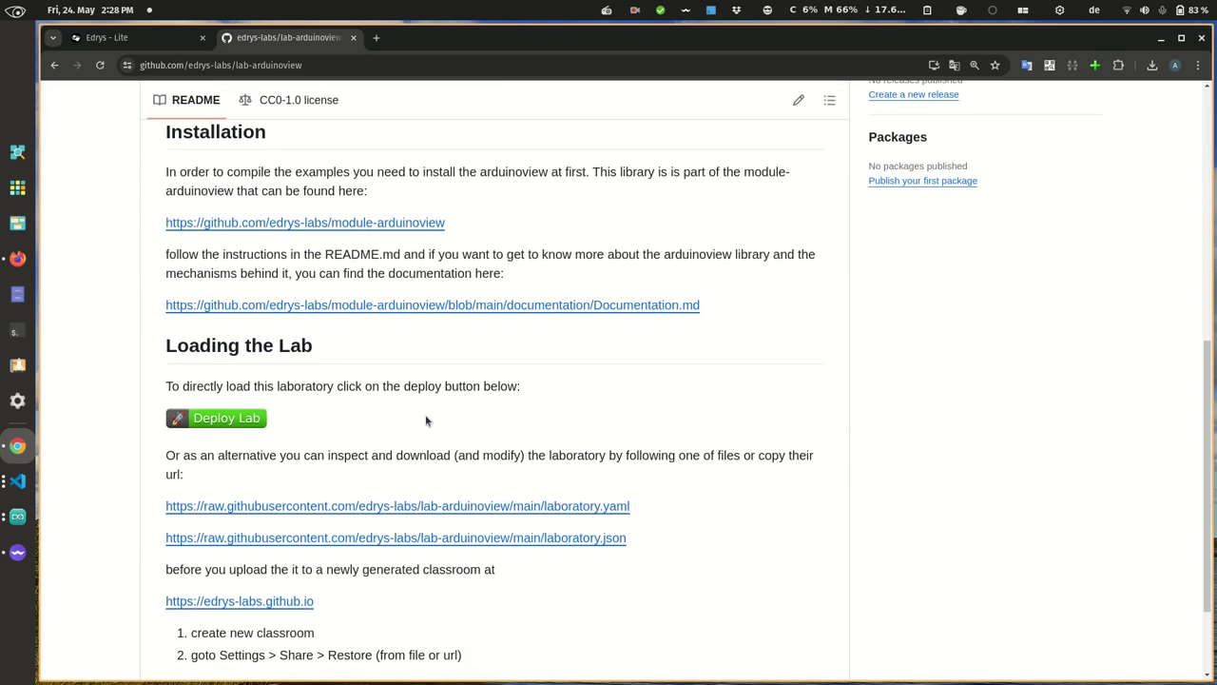
{"action": "scroll", "coordinate": [306, 398], "scroll_direction": "up", "scroll_amount": 6}
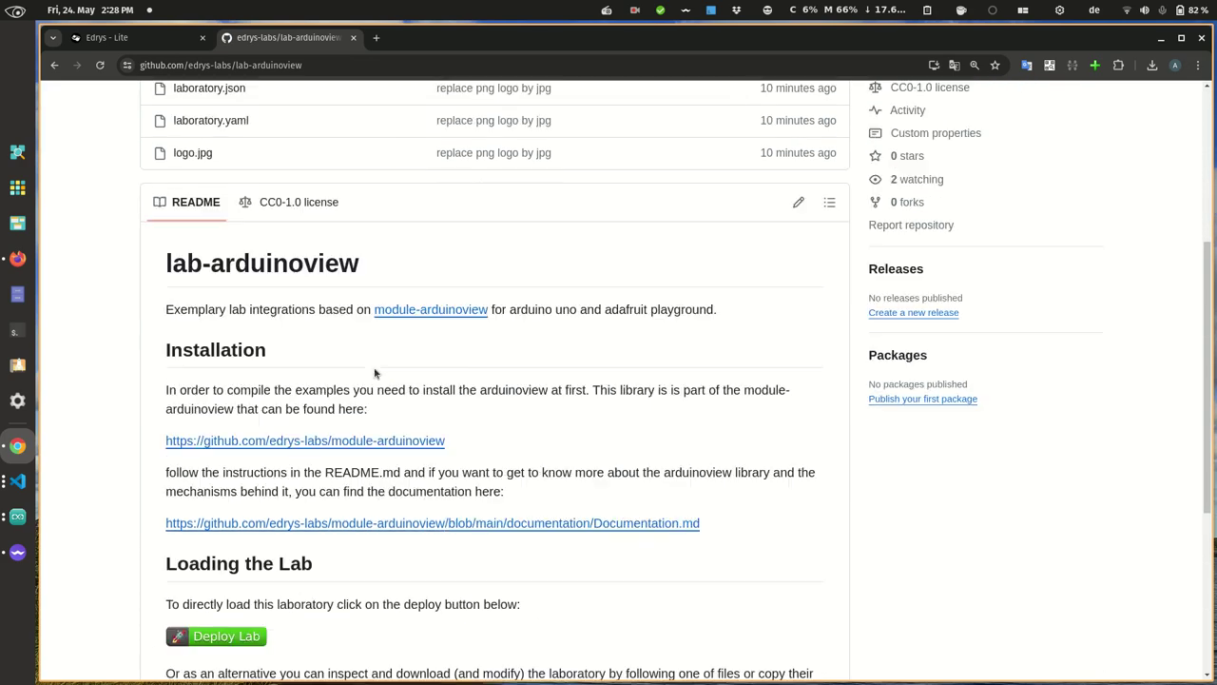
{"action": "scroll", "coordinate": [306, 397], "scroll_direction": "down", "scroll_amount": 6}
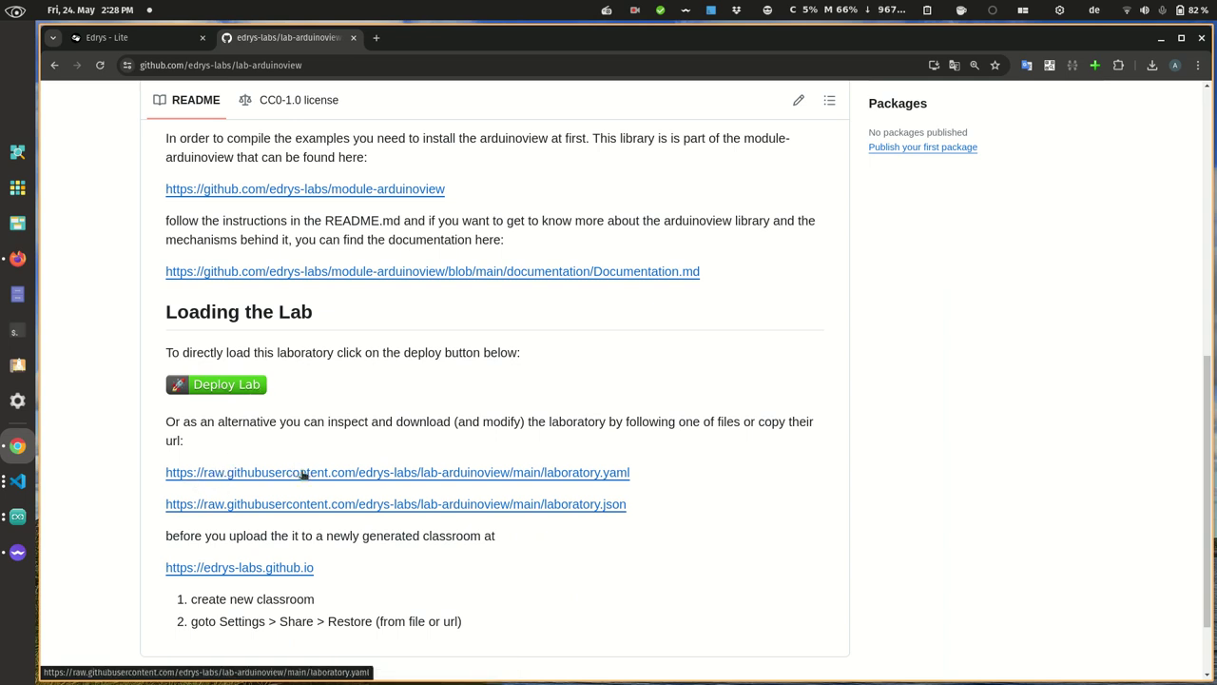
{"action": "right_click", "coordinate": [386, 479]}
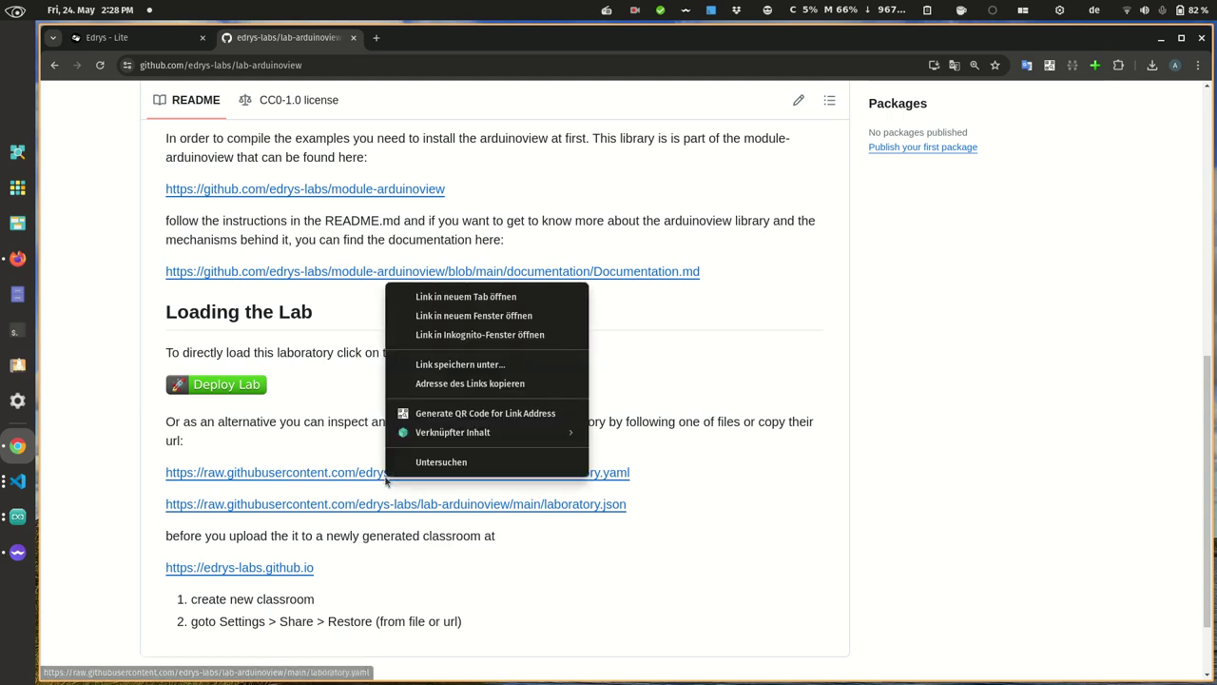
{"action": "left_click", "coordinate": [487, 301]}
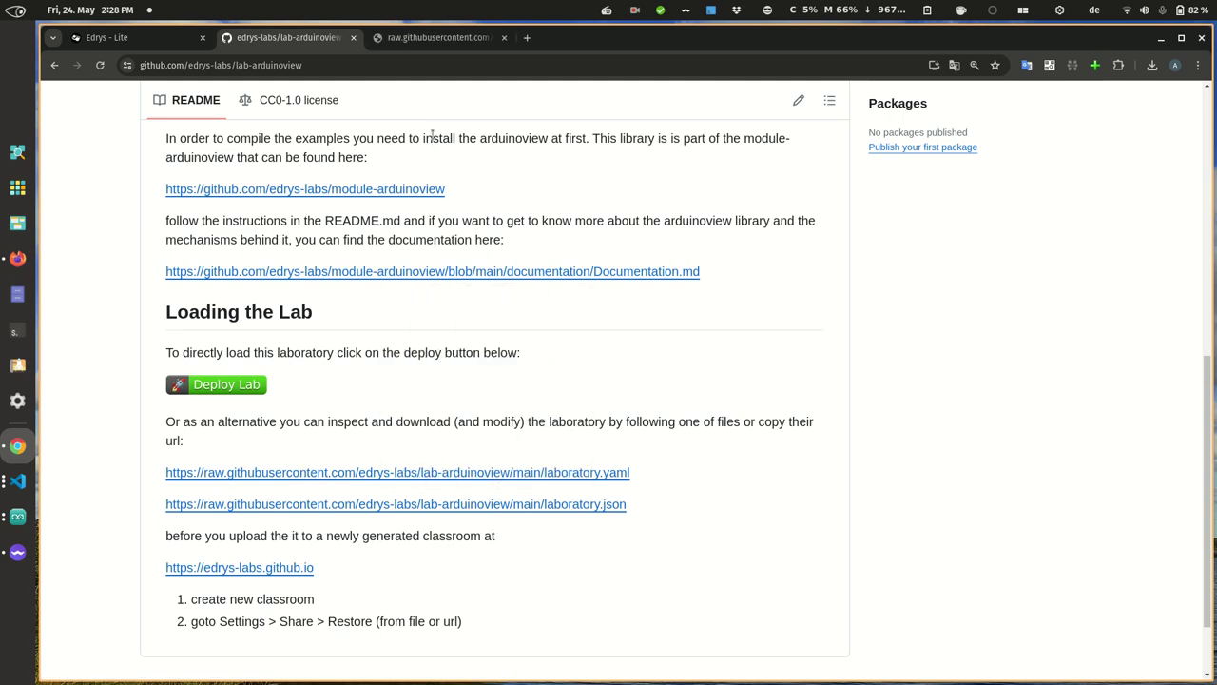
{"action": "left_click", "coordinate": [438, 38]}
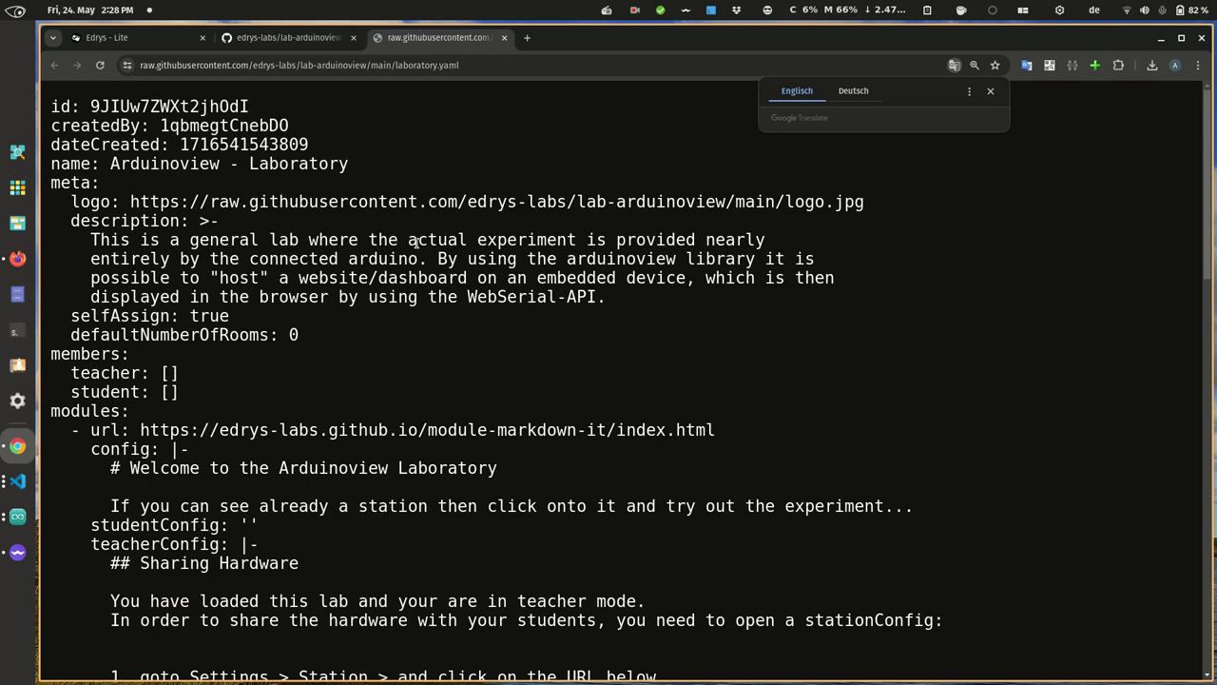
- Examine the module URLs and configurations in laboratory.yaml and return to the repository README
{"action": "scroll", "coordinate": [416, 242], "scroll_direction": "down", "scroll_amount": 4}
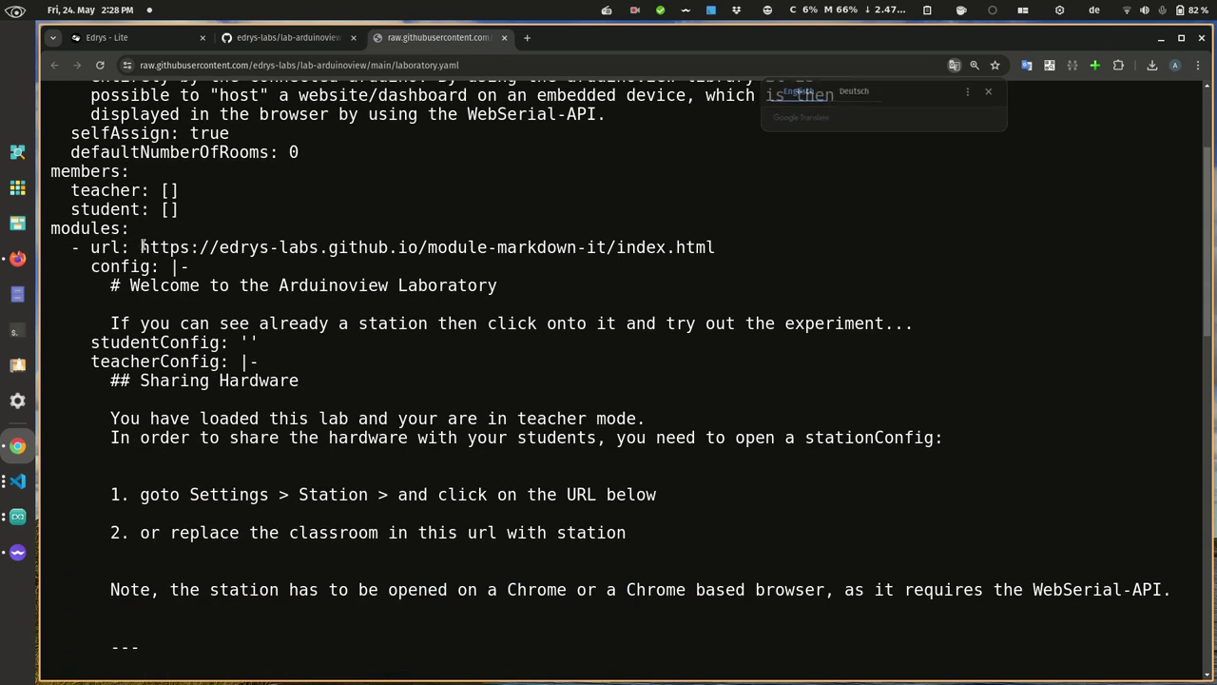
{"action": "left_click_drag", "start_coordinate": [141, 247], "coordinate": [523, 251]}
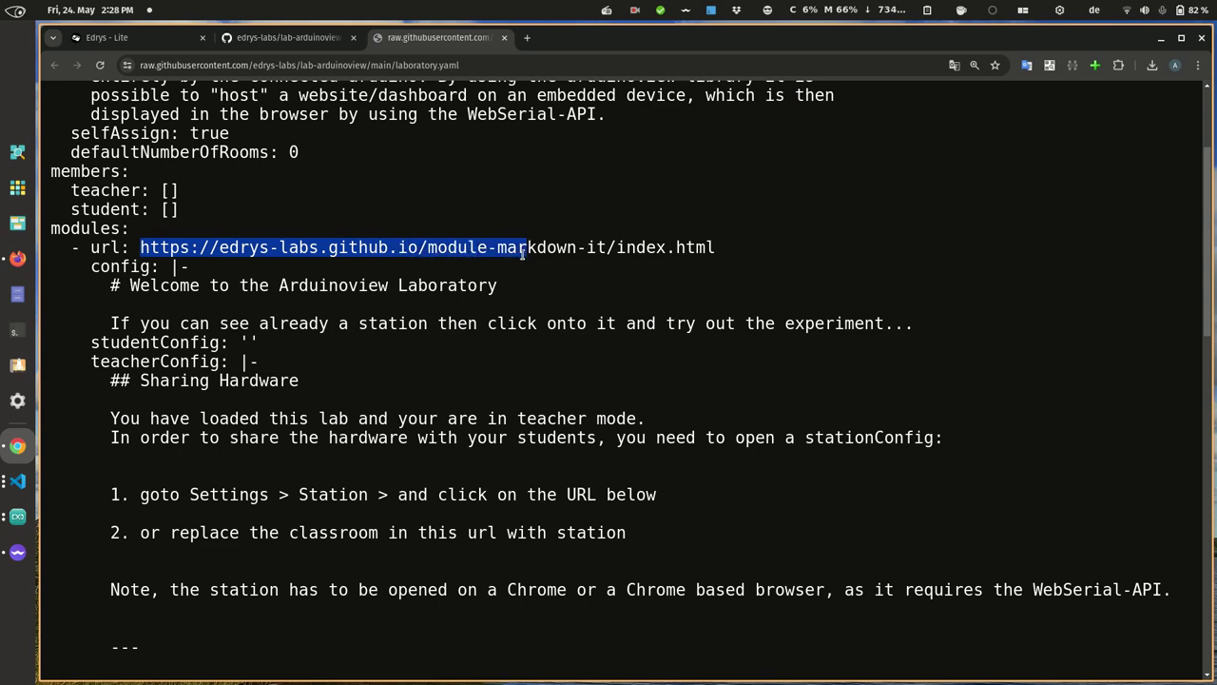
{"action": "scroll", "coordinate": [522, 253], "scroll_direction": "down", "scroll_amount": 10}
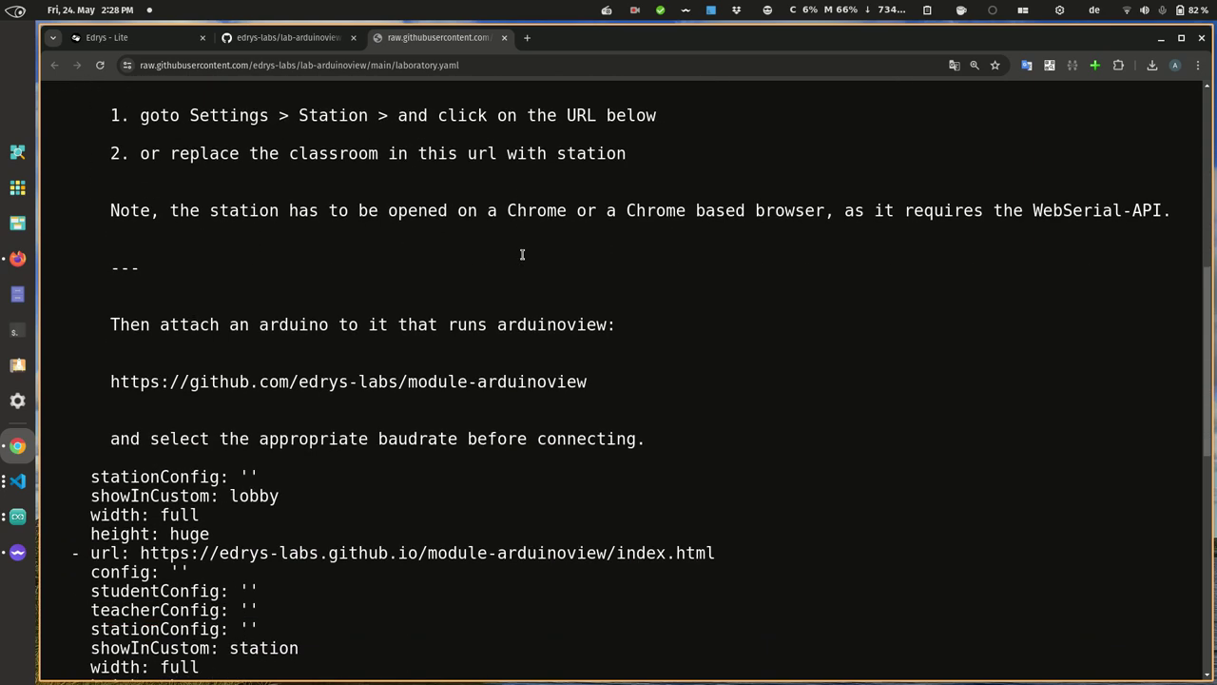
{"action": "scroll", "coordinate": [522, 253], "scroll_direction": "down", "scroll_amount": 5}
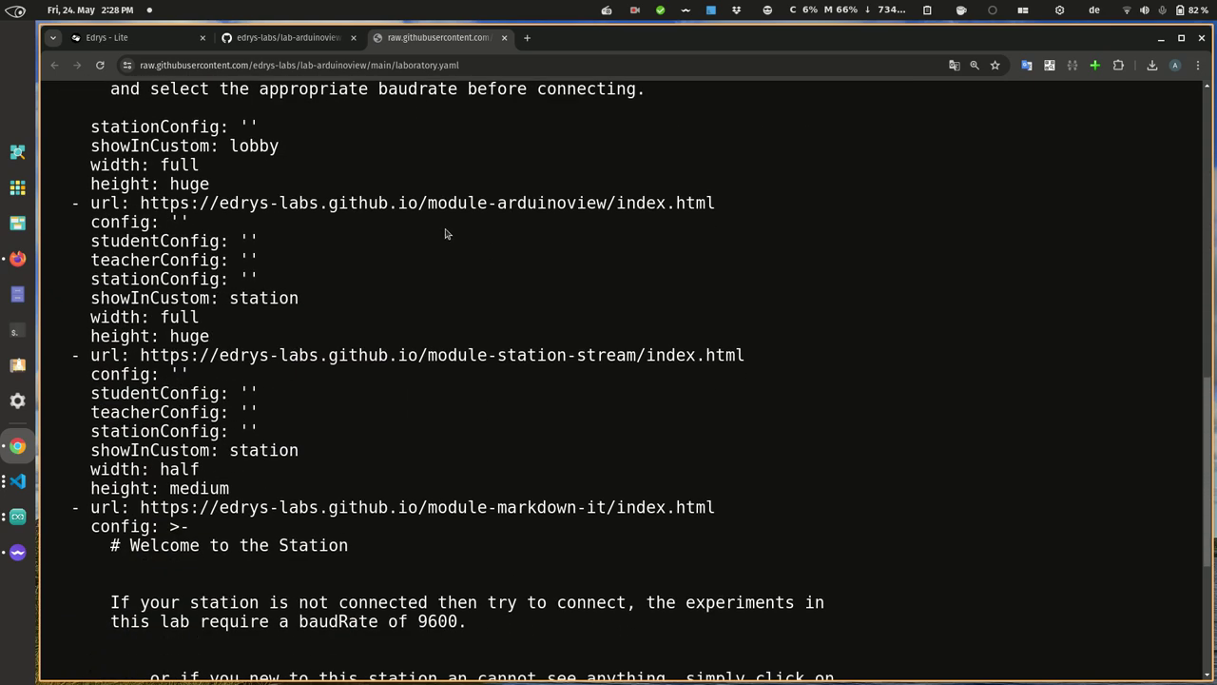
{"action": "left_click_drag", "start_coordinate": [396, 203], "coordinate": [608, 355]}
{"action": "scroll", "coordinate": [608, 355], "scroll_direction": "down", "scroll_amount": 1}
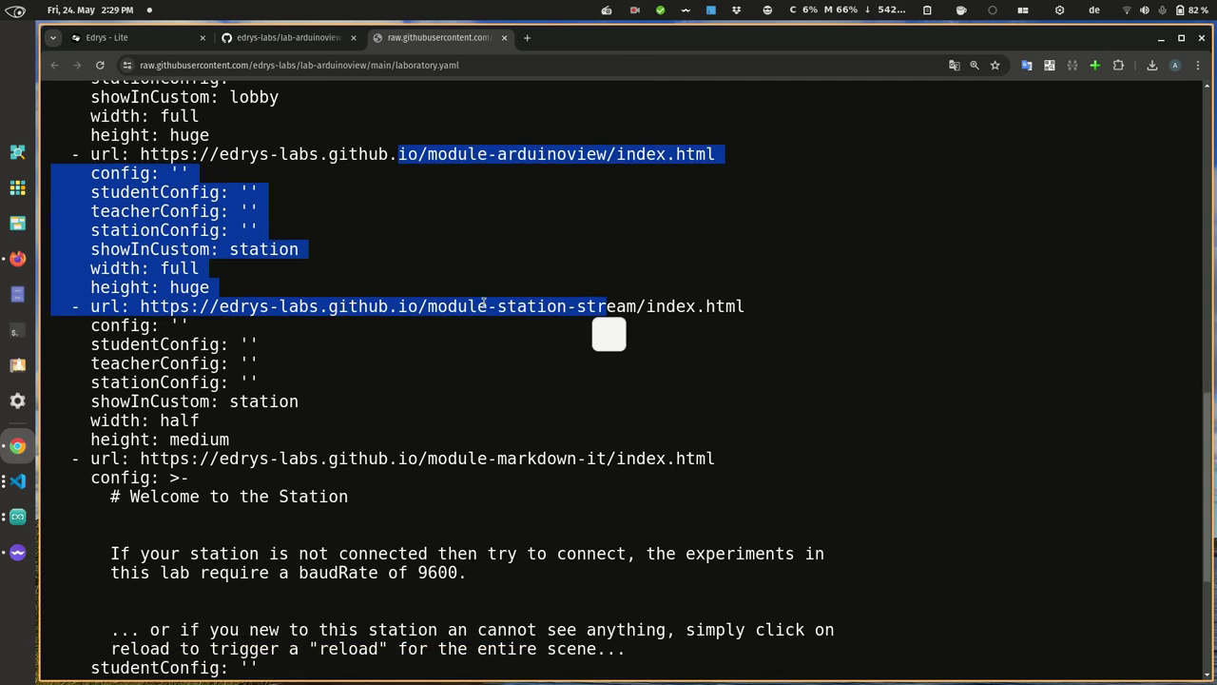
{"action": "left_click", "coordinate": [505, 38]}
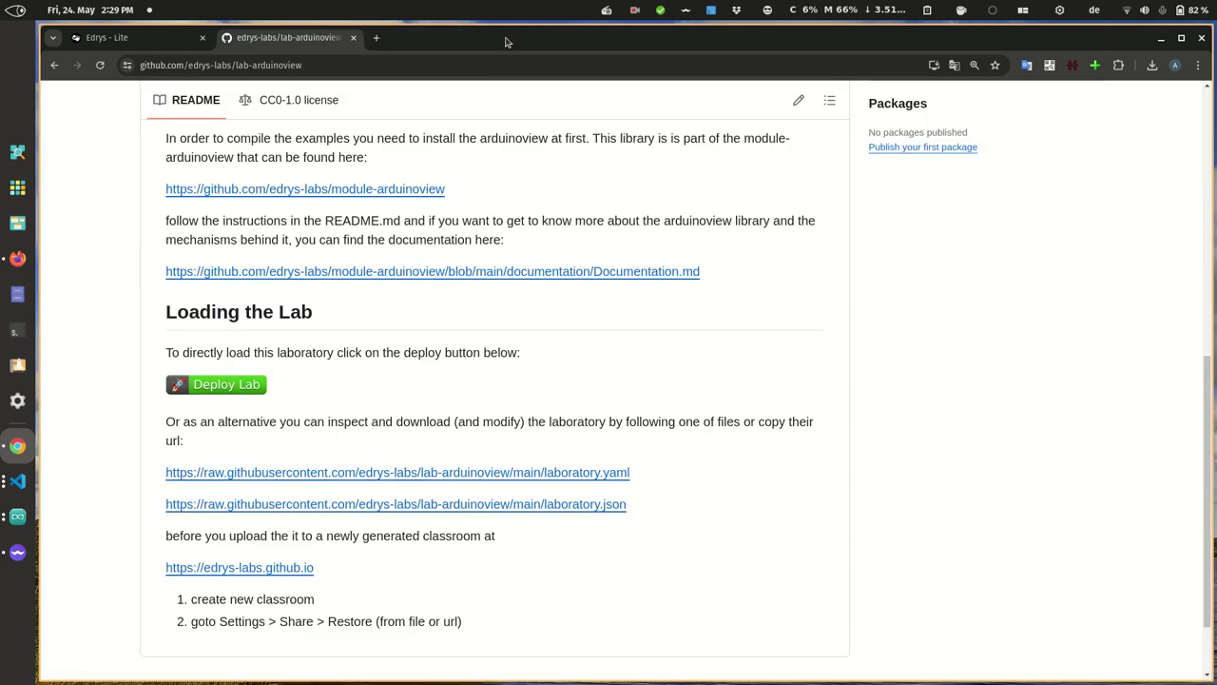
{"action": "left_click", "coordinate": [474, 471]}
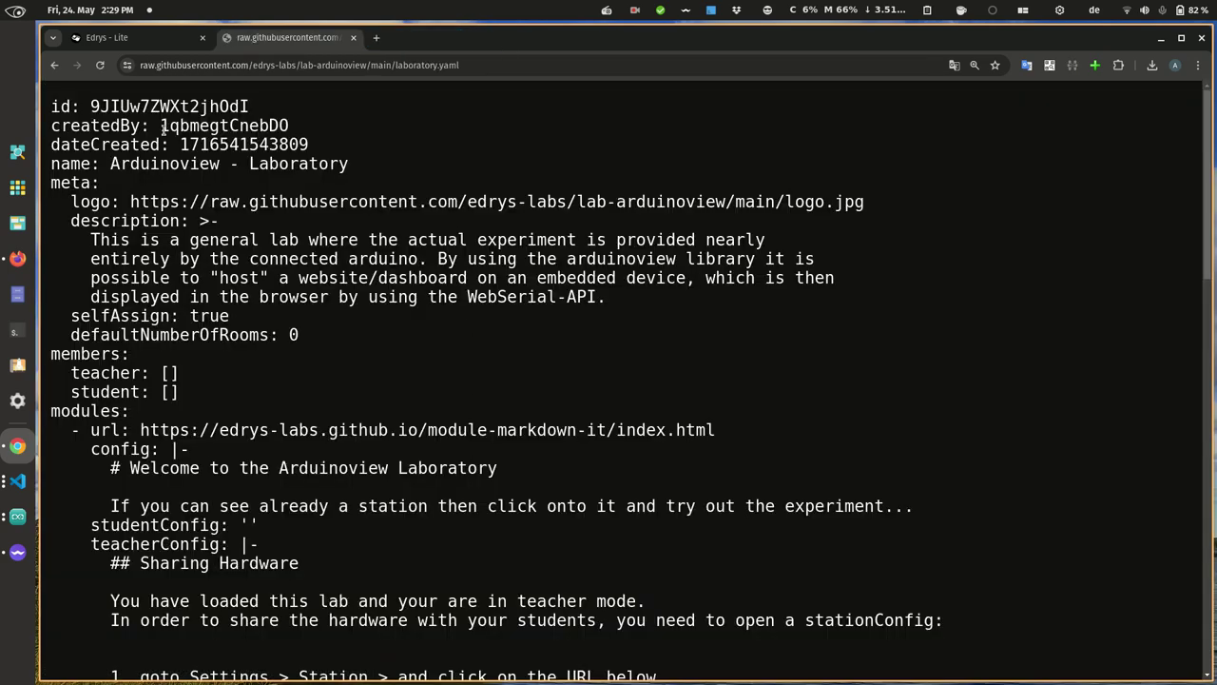
{"action": "left_click", "coordinate": [54, 66]}
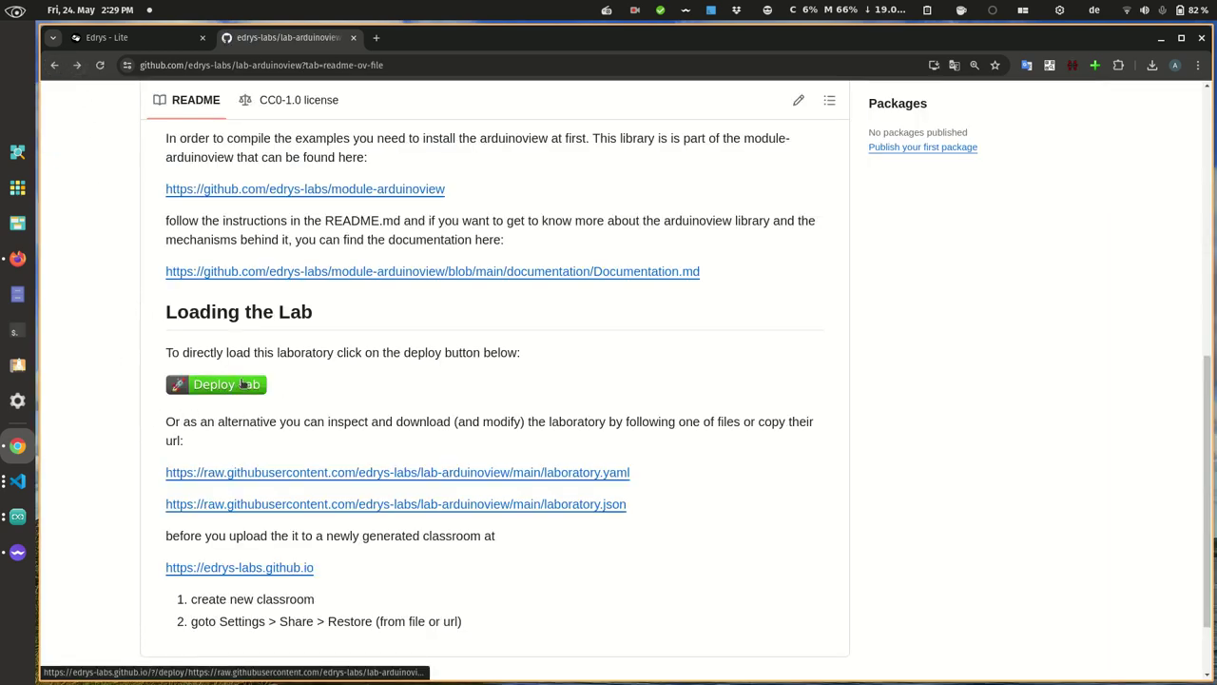
- Deploy the lab from the README, enter the newly created classroom and show its full lobby page
{"action": "left_click", "coordinate": [243, 383]}
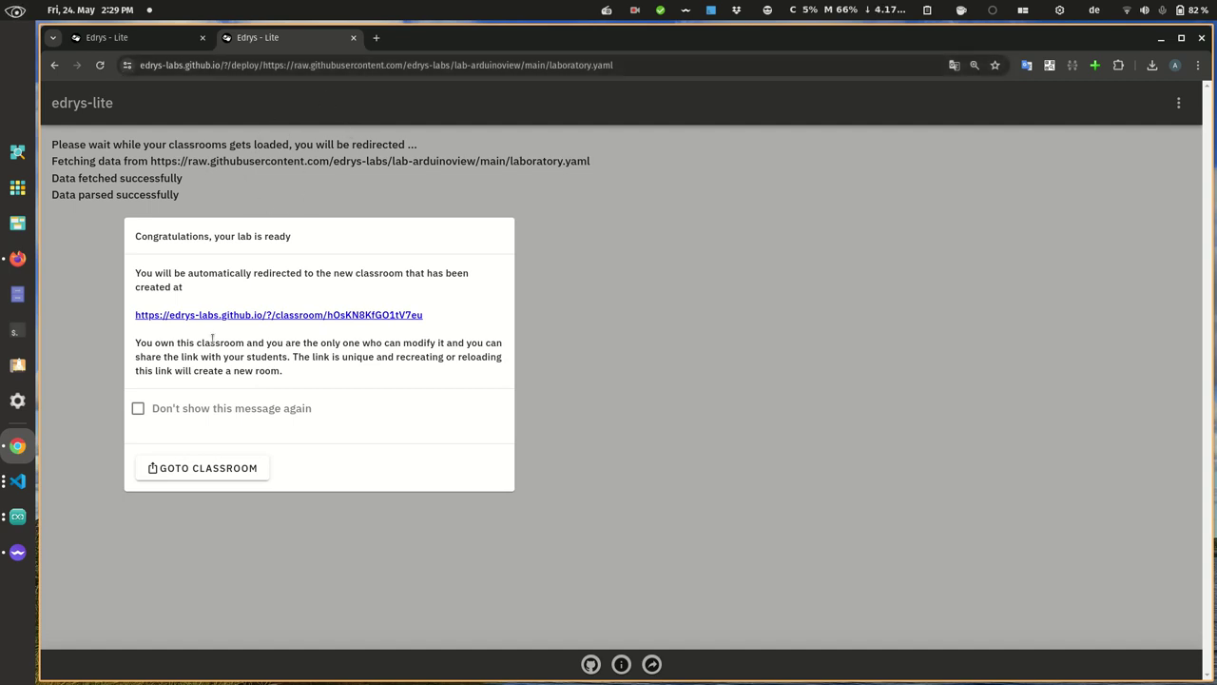
{"action": "left_click", "coordinate": [213, 470]}
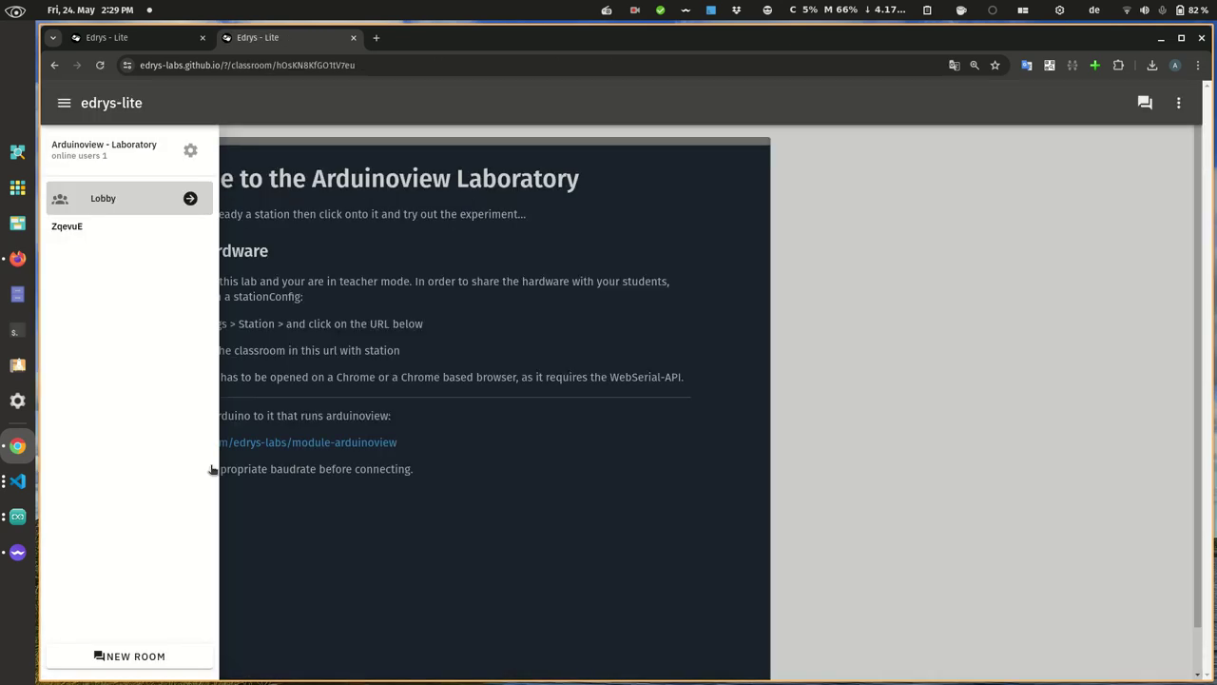
{"action": "left_click", "coordinate": [454, 331]}
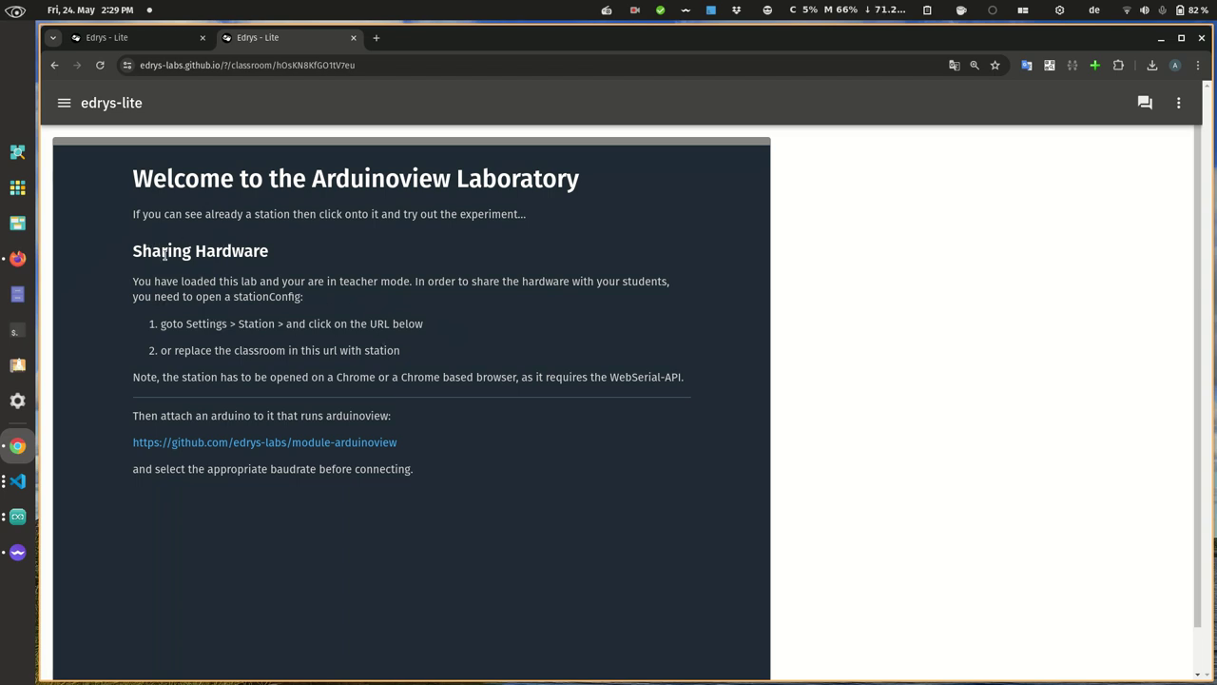
- Open the class's module settings and examine the lobby Markdown-IT module's design, general, teacher and URL settings
{"action": "left_click", "coordinate": [65, 103]}
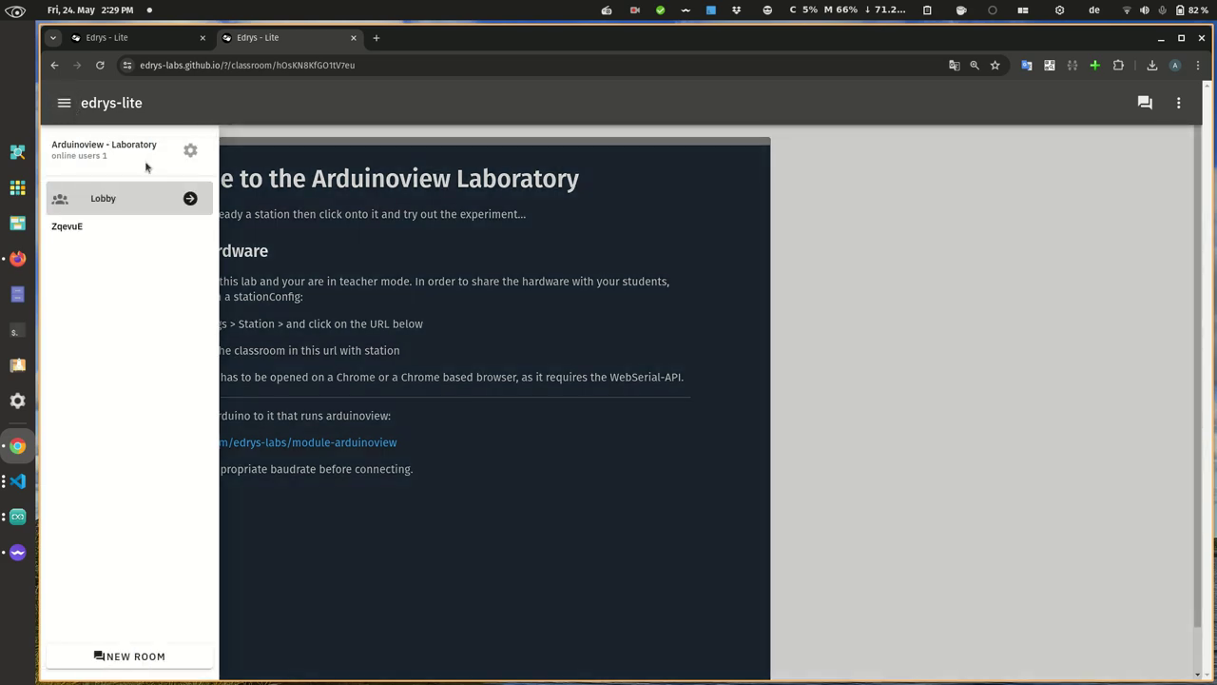
{"action": "left_click", "coordinate": [189, 155]}
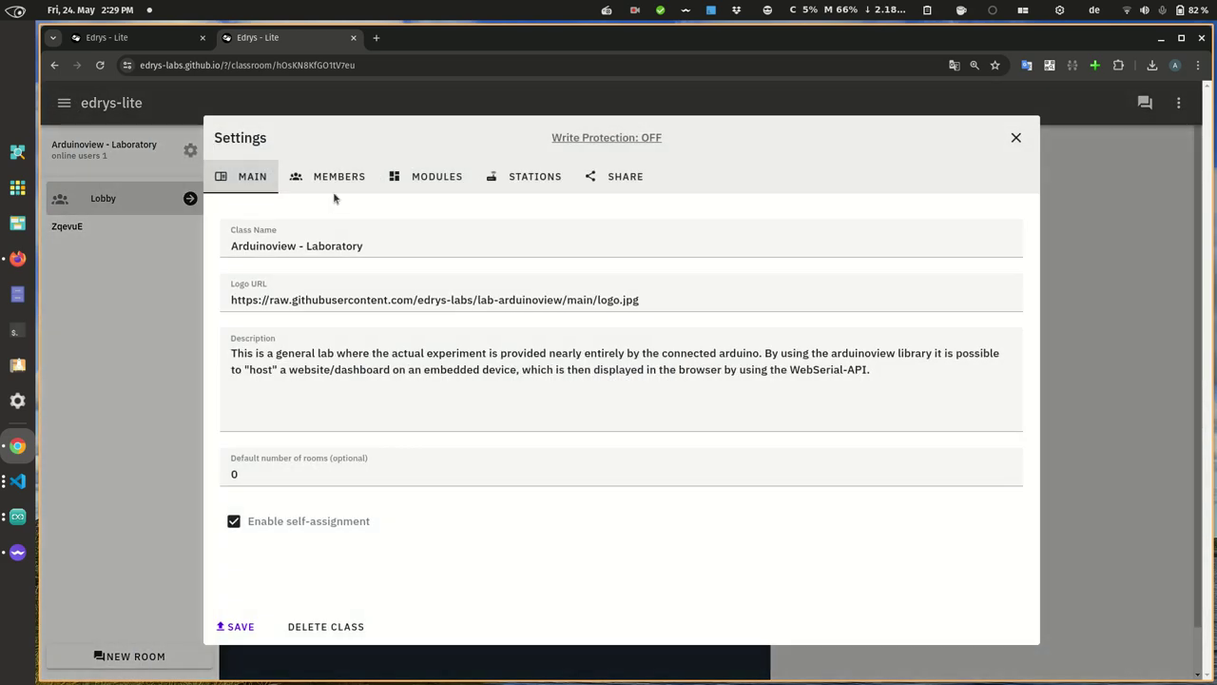
{"action": "left_click", "coordinate": [428, 172]}
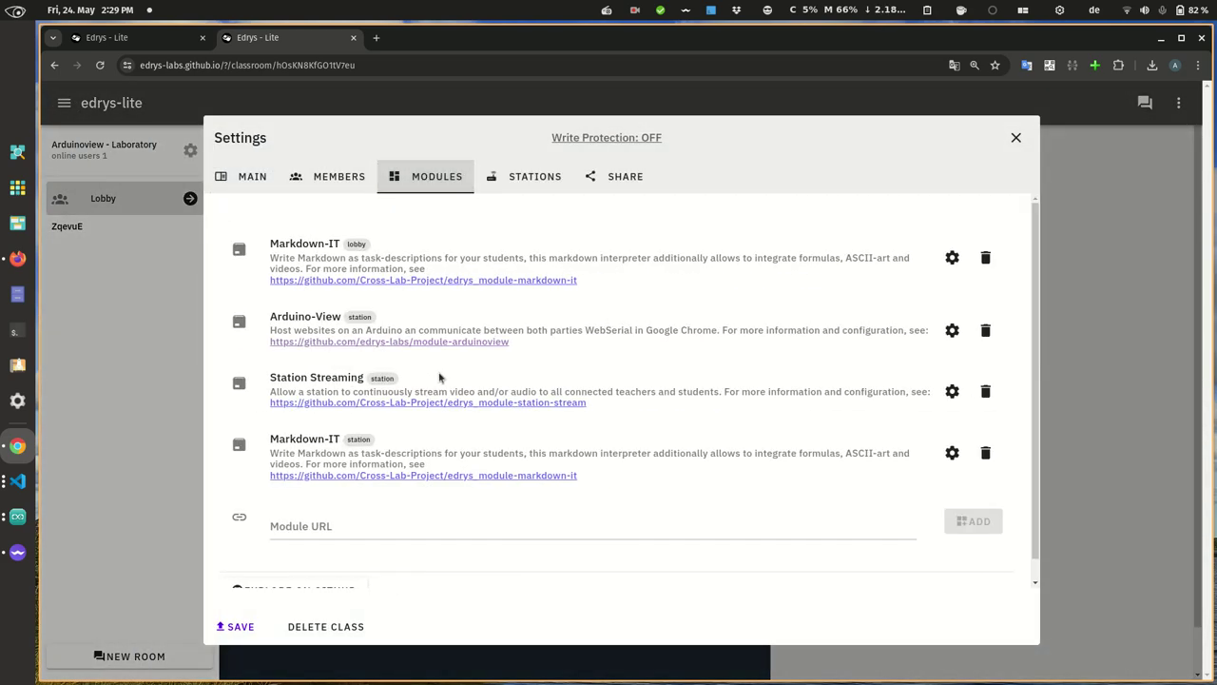
{"action": "left_click", "coordinate": [952, 258]}
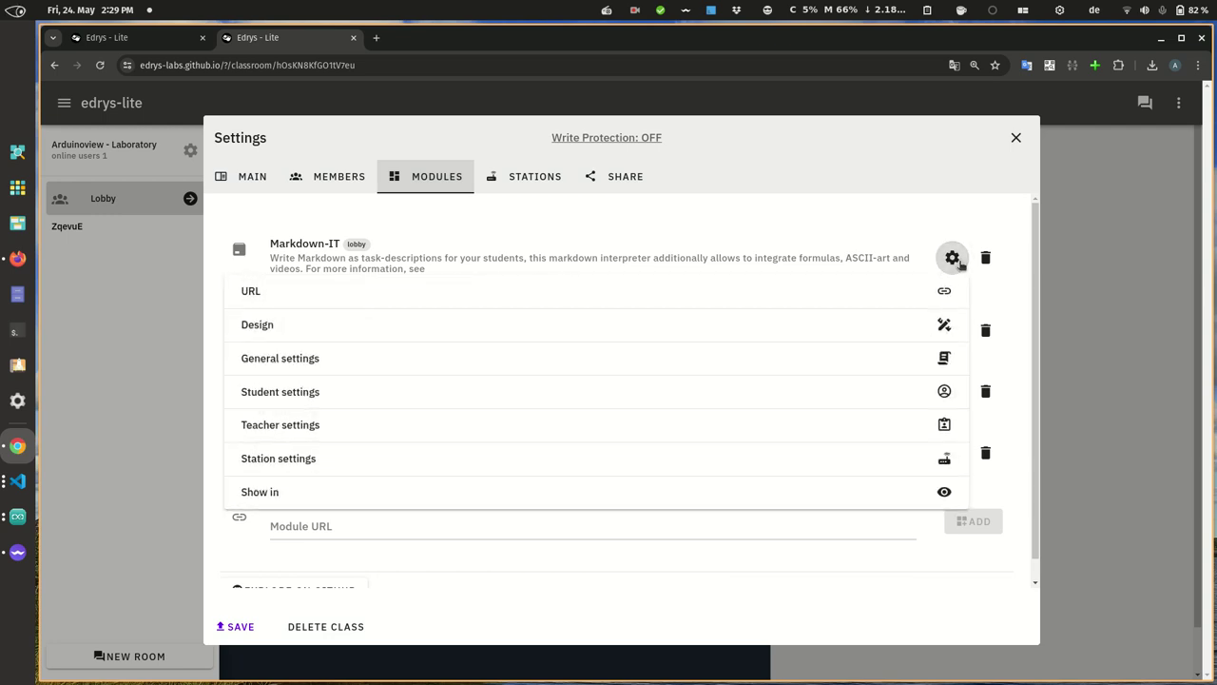
{"action": "left_click", "coordinate": [724, 320]}
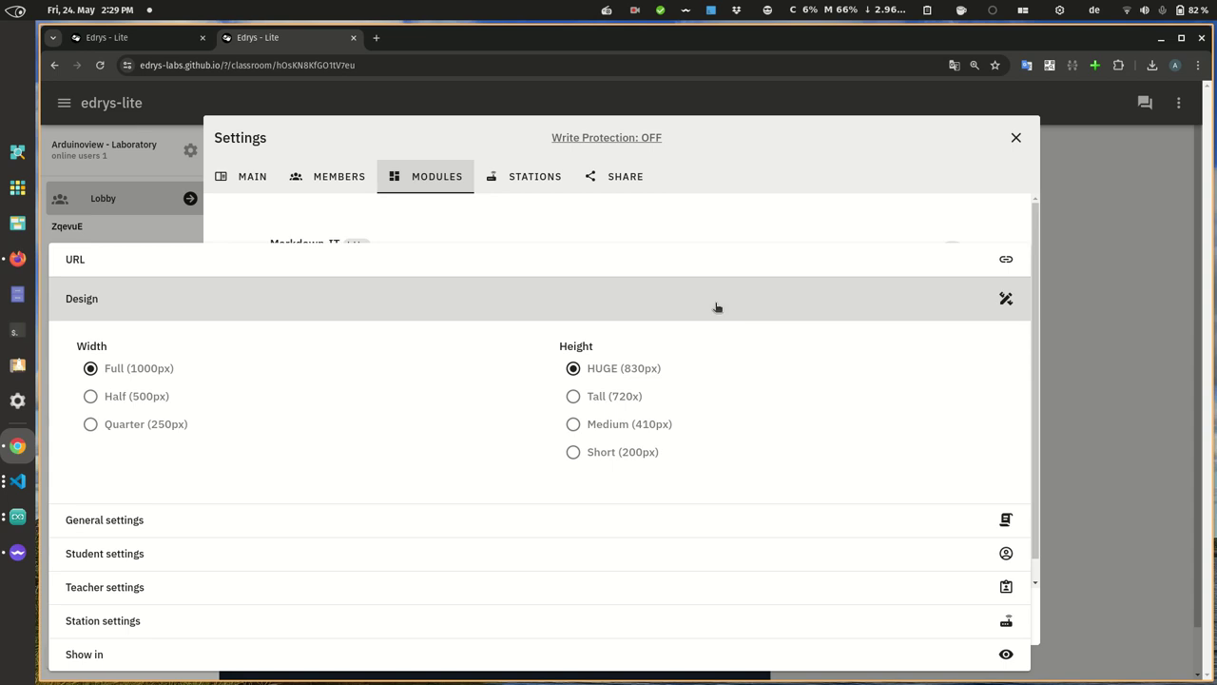
{"action": "left_click", "coordinate": [502, 531]}
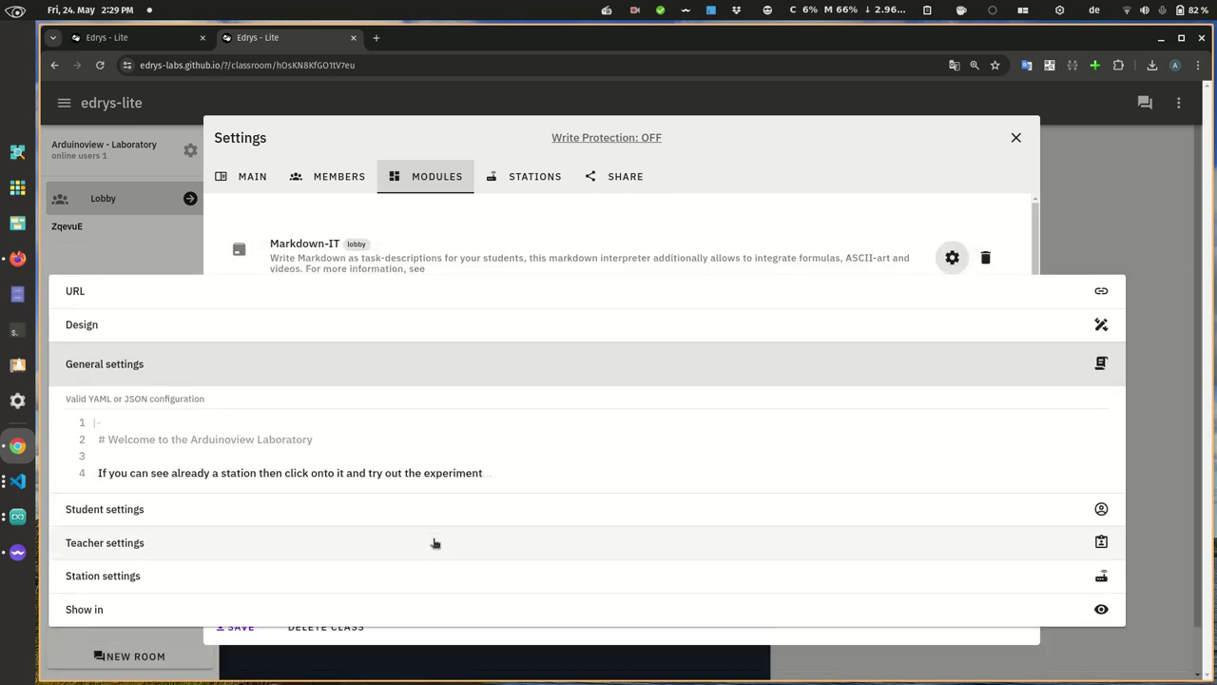
{"action": "left_click", "coordinate": [432, 541]}
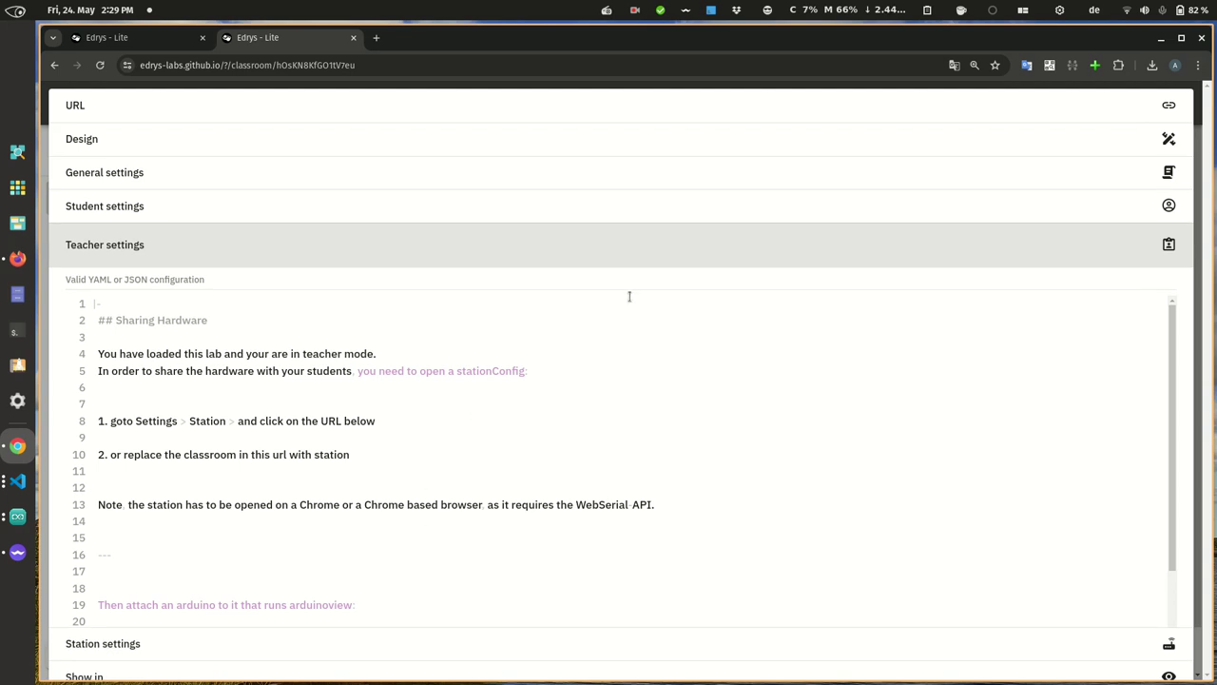
{"action": "left_click", "coordinate": [789, 105]}
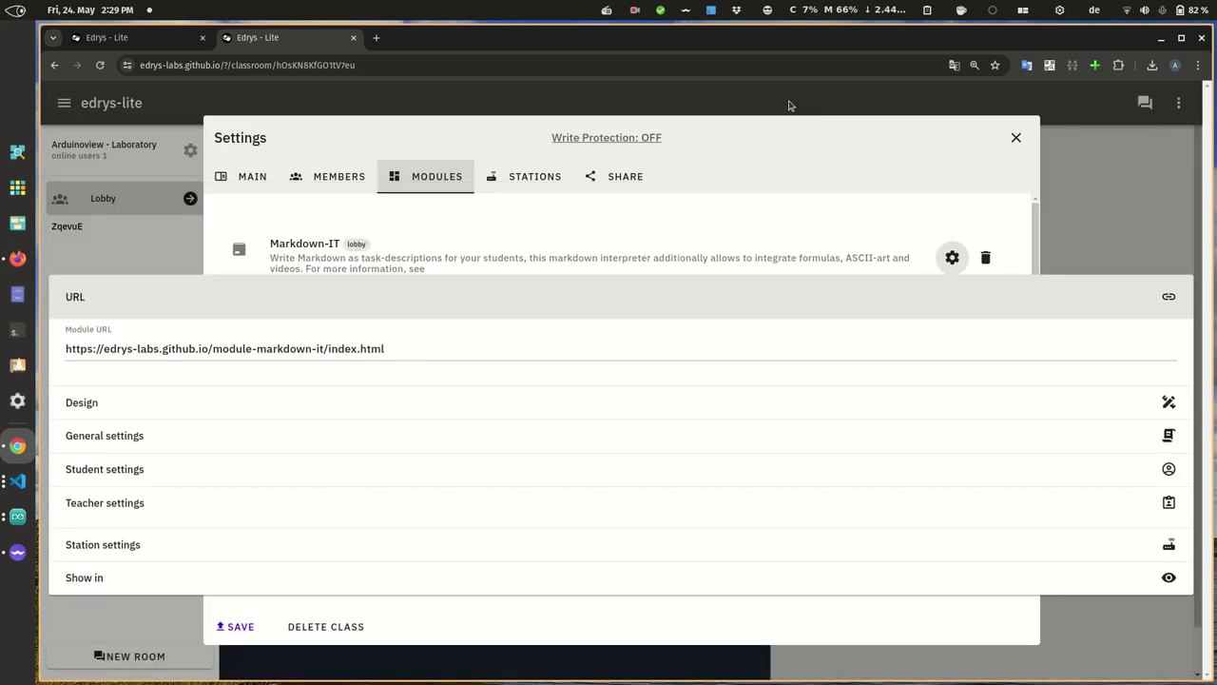
{"action": "left_click", "coordinate": [849, 210]}
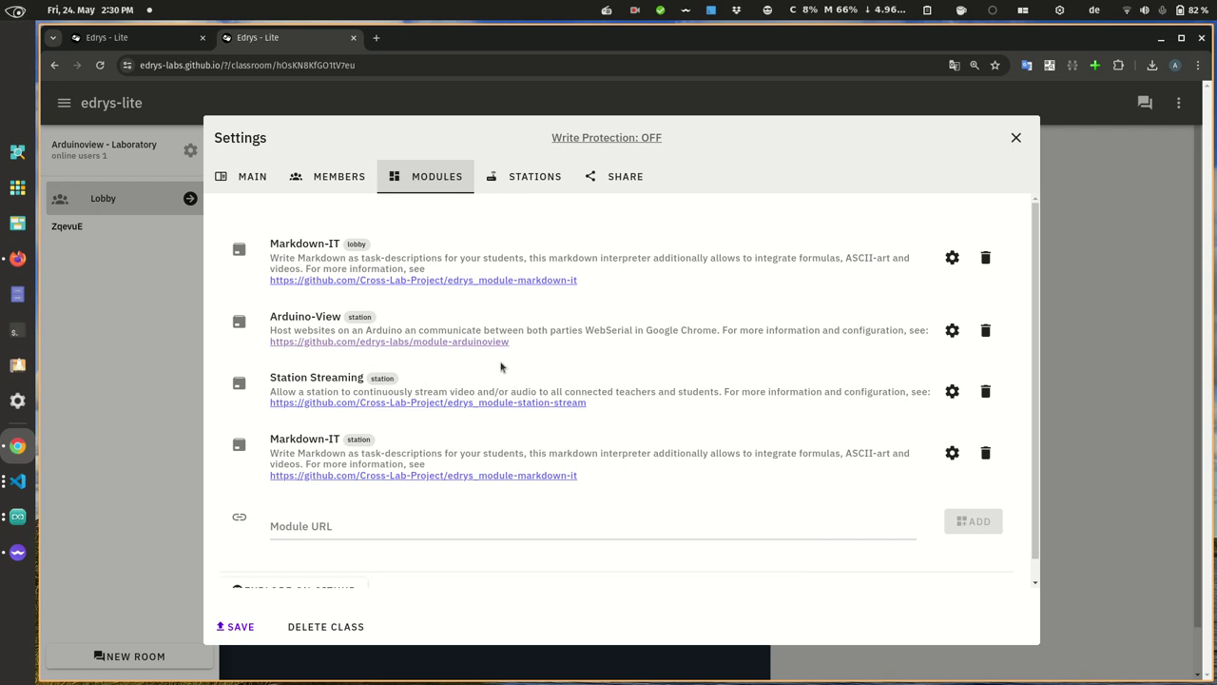
- Check the class's sharing options and open a new station for the classroom from its station link
{"action": "left_click", "coordinate": [629, 179]}
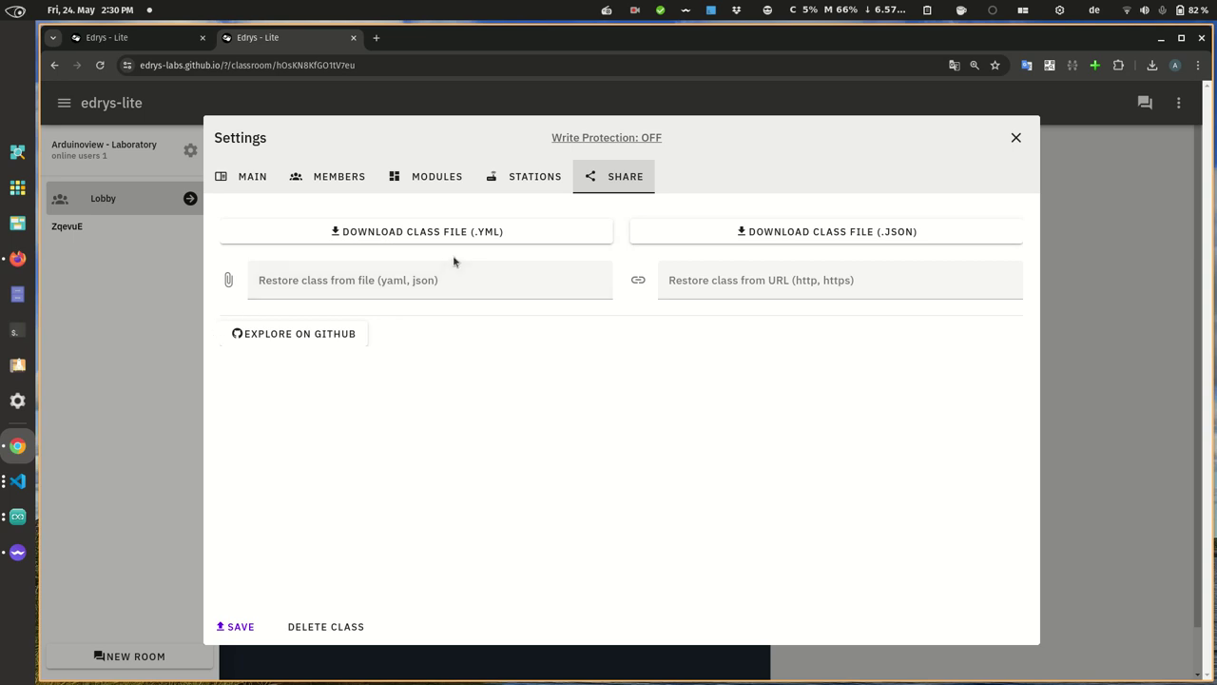
{"action": "left_click", "coordinate": [536, 177]}
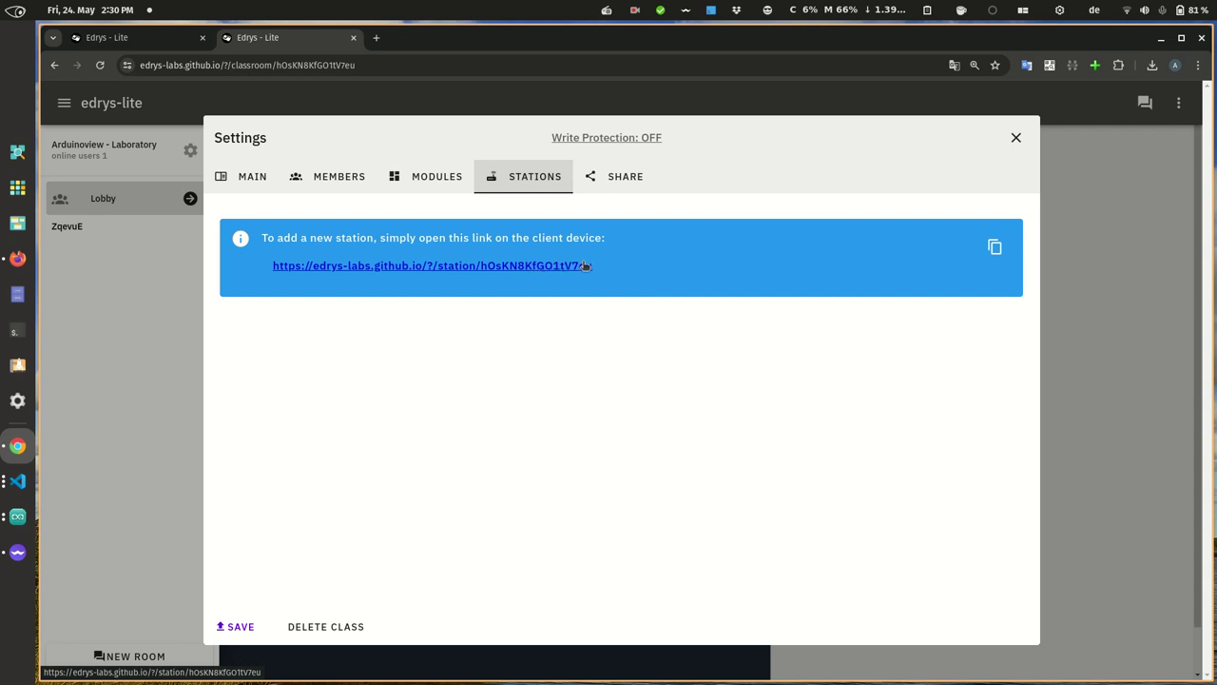
{"action": "left_click", "coordinate": [533, 266]}
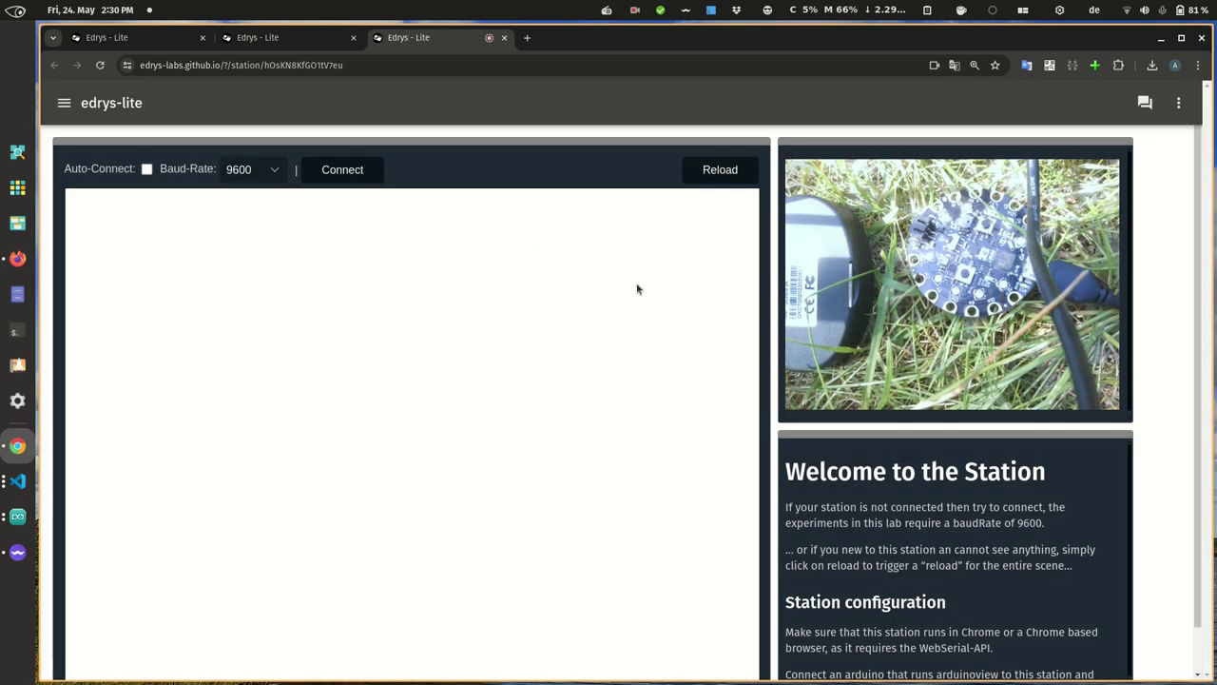
{"action": "mouse_move", "coordinate": [1034, 393]}
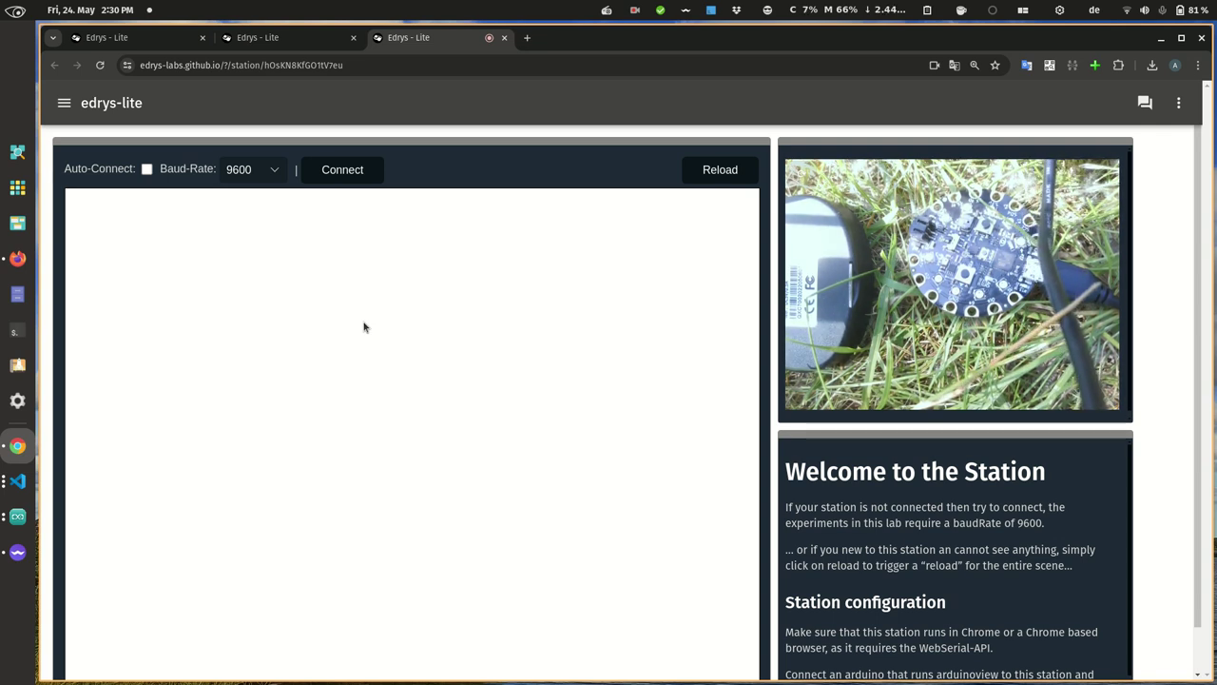
{"action": "mouse_move", "coordinate": [951, 277]}
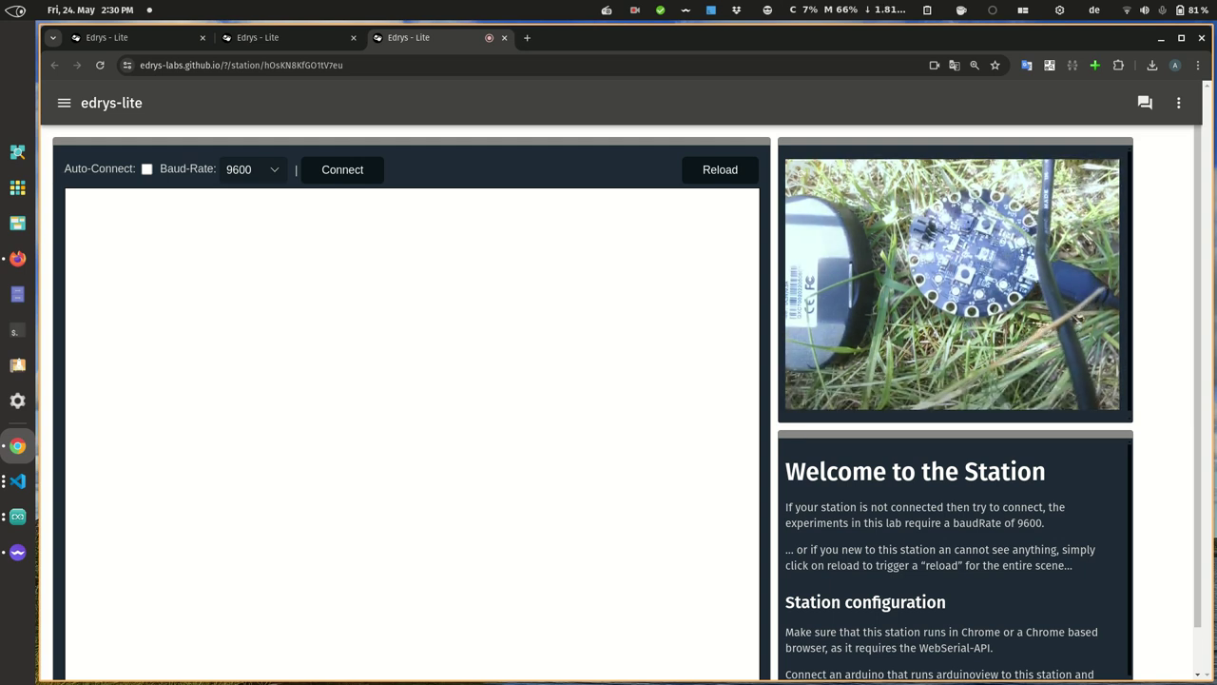
- Browse the laboratories under GitHub's edrys-lab topic and open the lab-arduinoview repository
{"action": "left_click", "coordinate": [290, 43]}
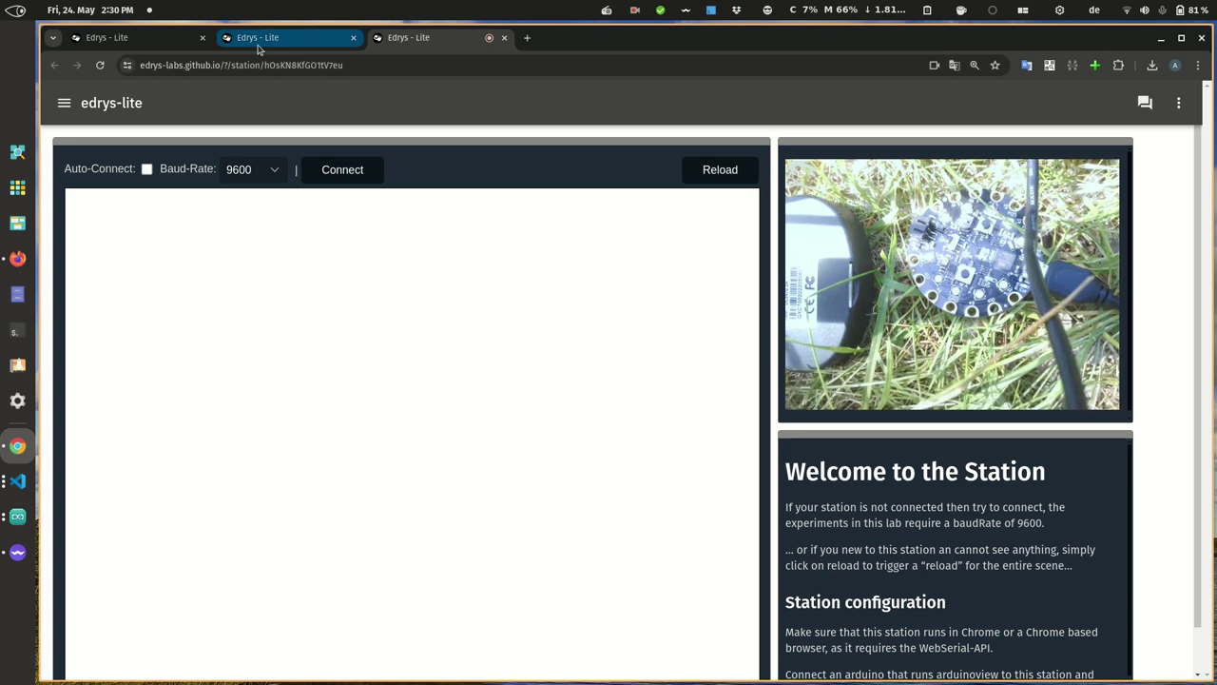
{"action": "left_click", "coordinate": [159, 41]}
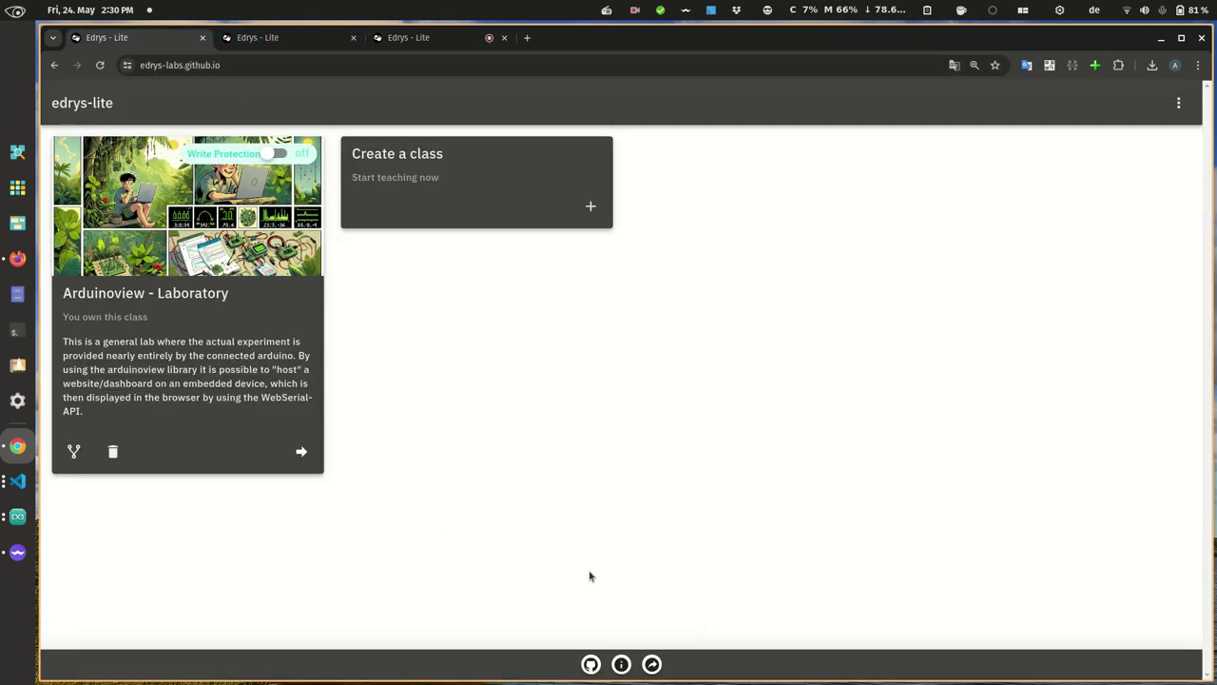
{"action": "left_click", "coordinate": [654, 666]}
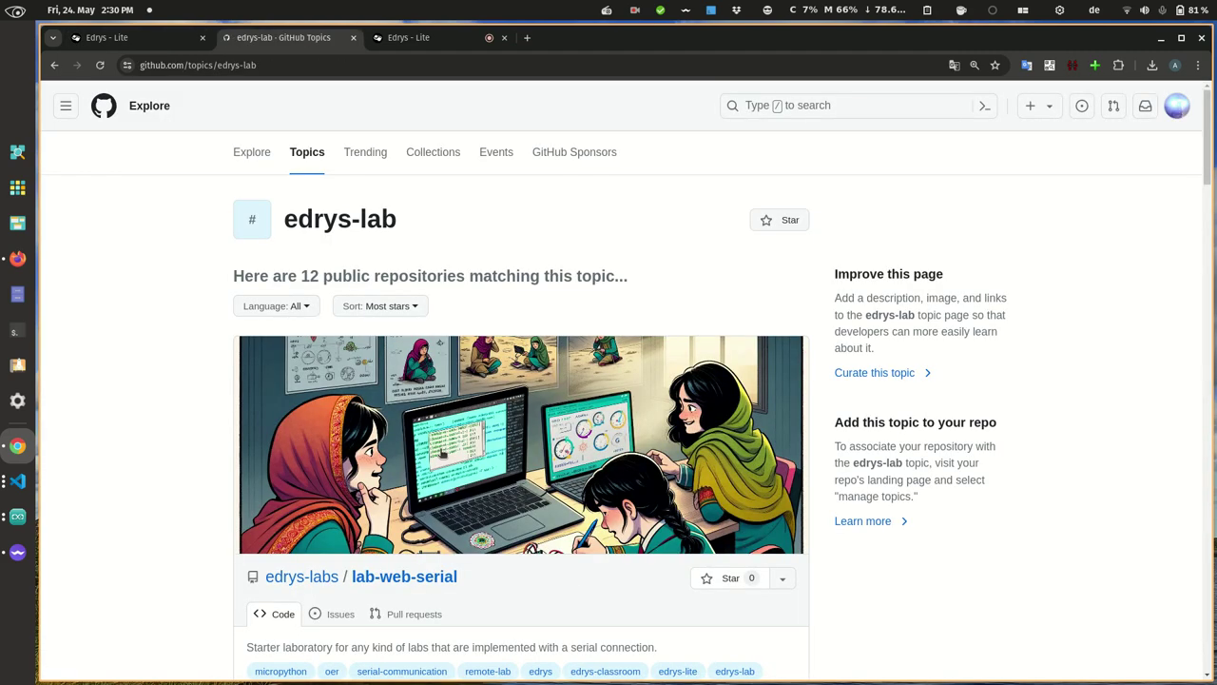
{"action": "scroll", "coordinate": [440, 454], "scroll_direction": "down", "scroll_amount": 20}
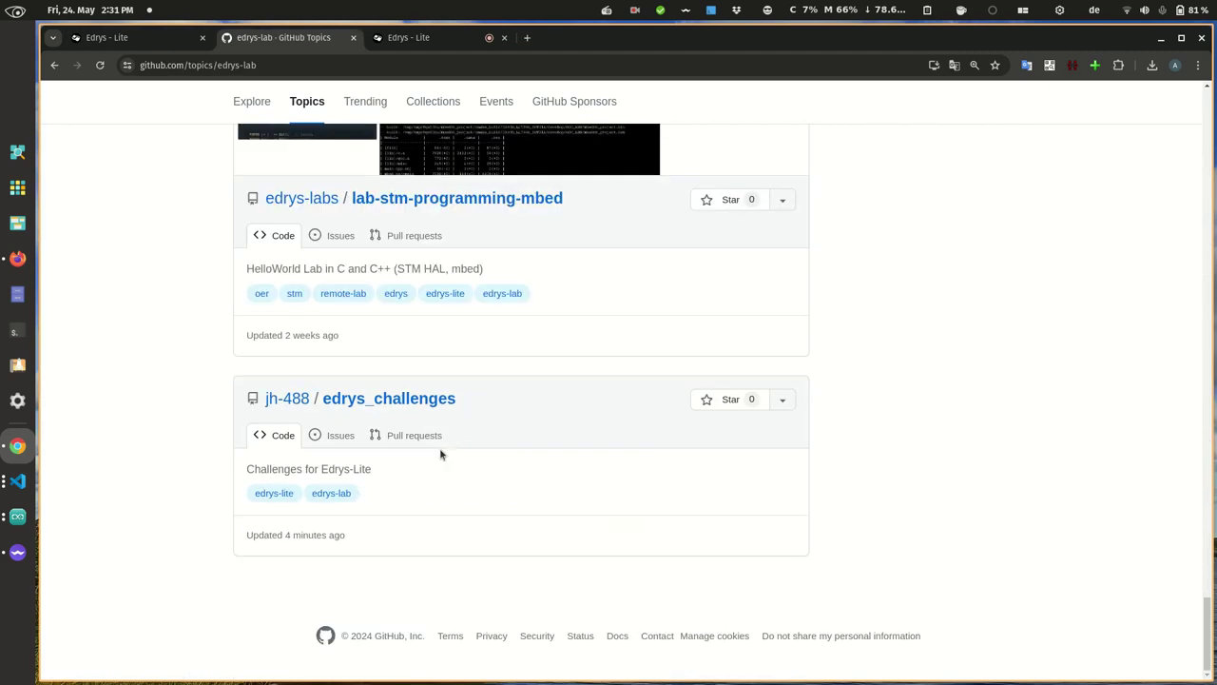
{"action": "scroll", "coordinate": [440, 454], "scroll_direction": "up", "scroll_amount": 15}
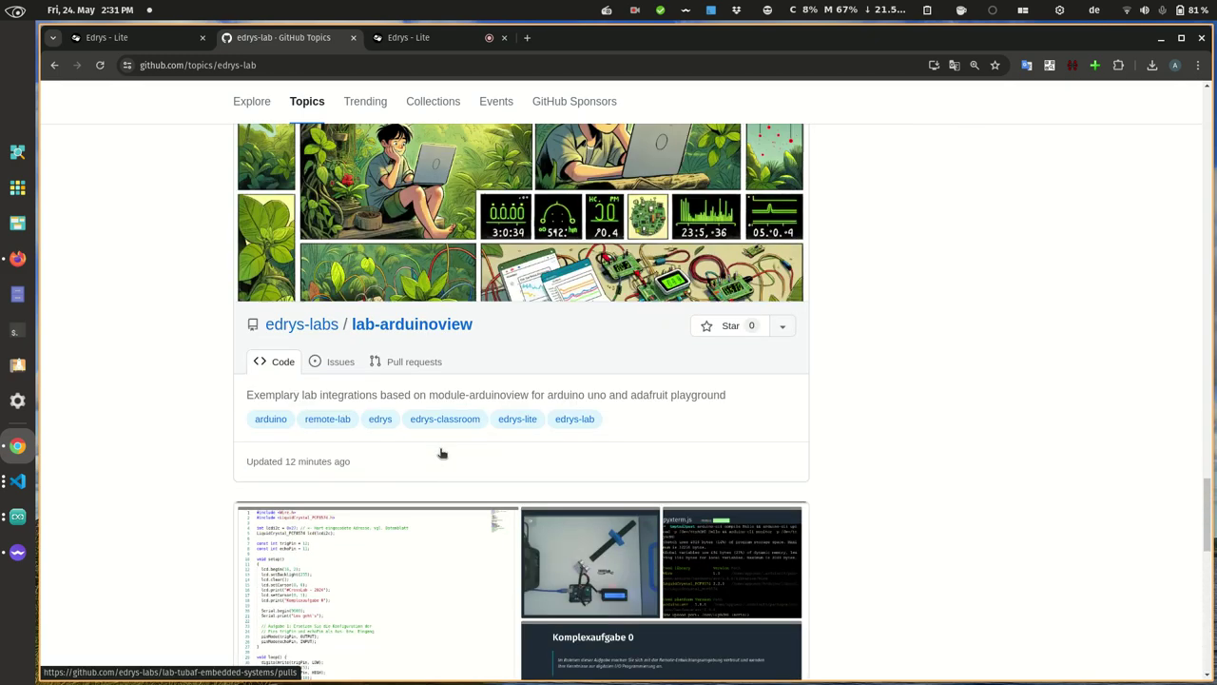
{"action": "left_click", "coordinate": [440, 489]}
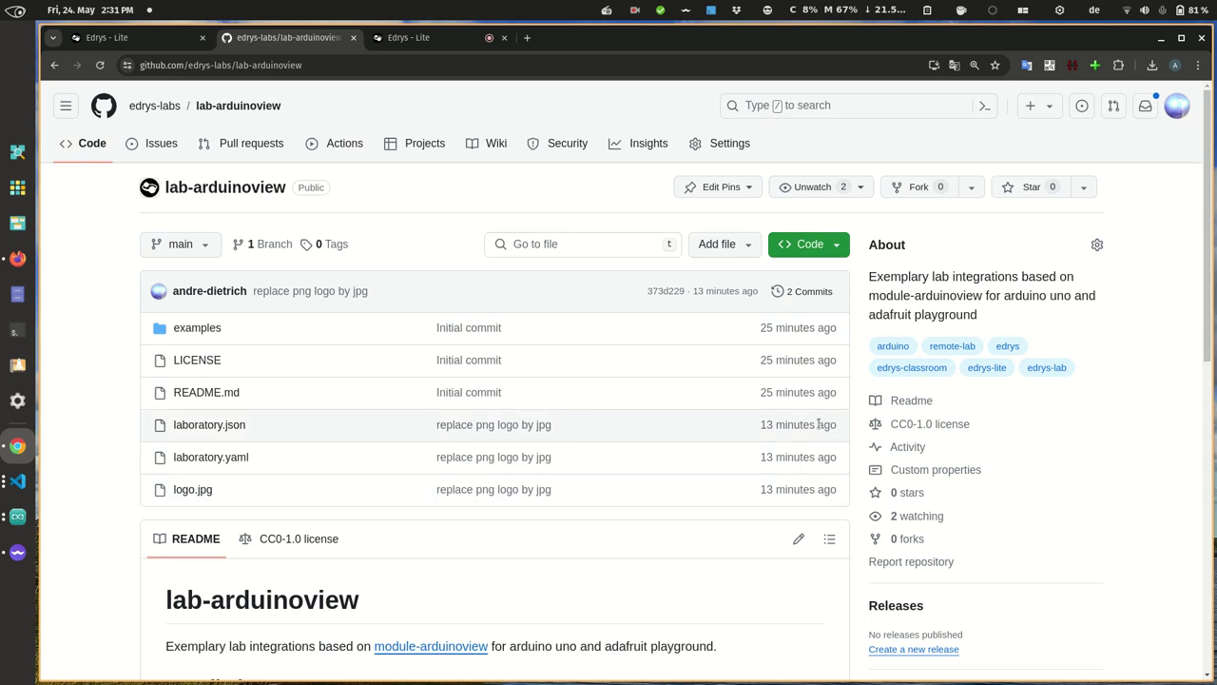
- Open arduino-slider.ino in the repository's examples and examine its include lines and InitGUI function
{"action": "left_click", "coordinate": [177, 329]}
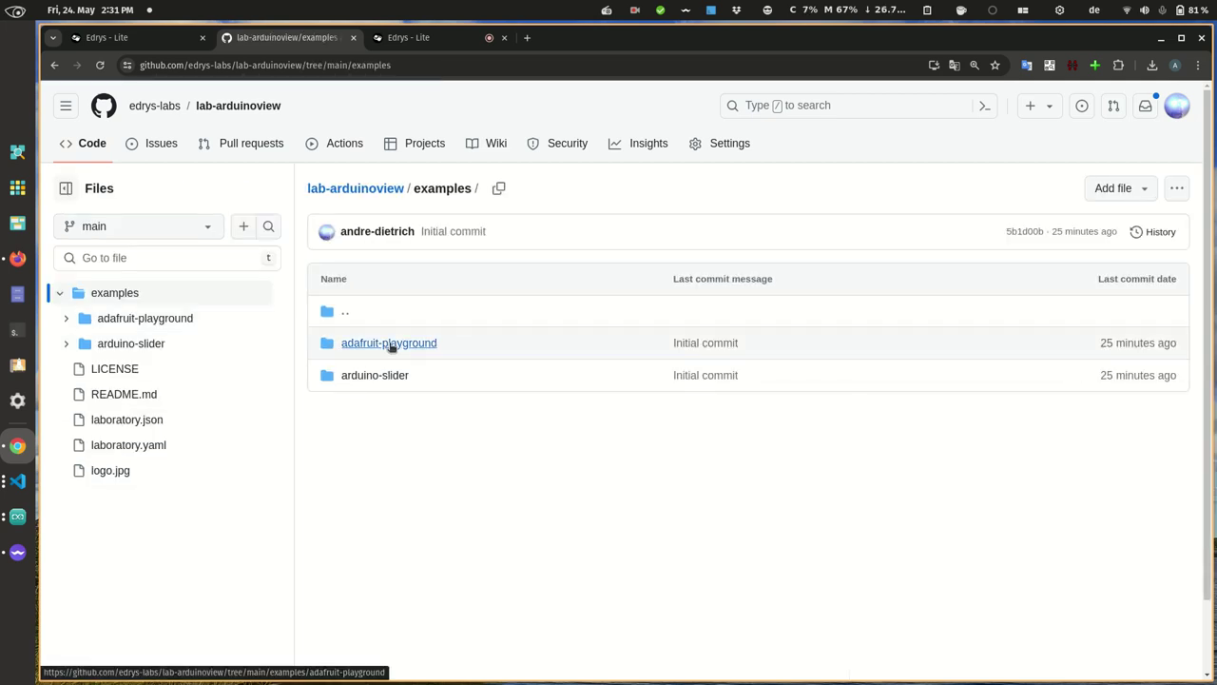
{"action": "left_click", "coordinate": [389, 376]}
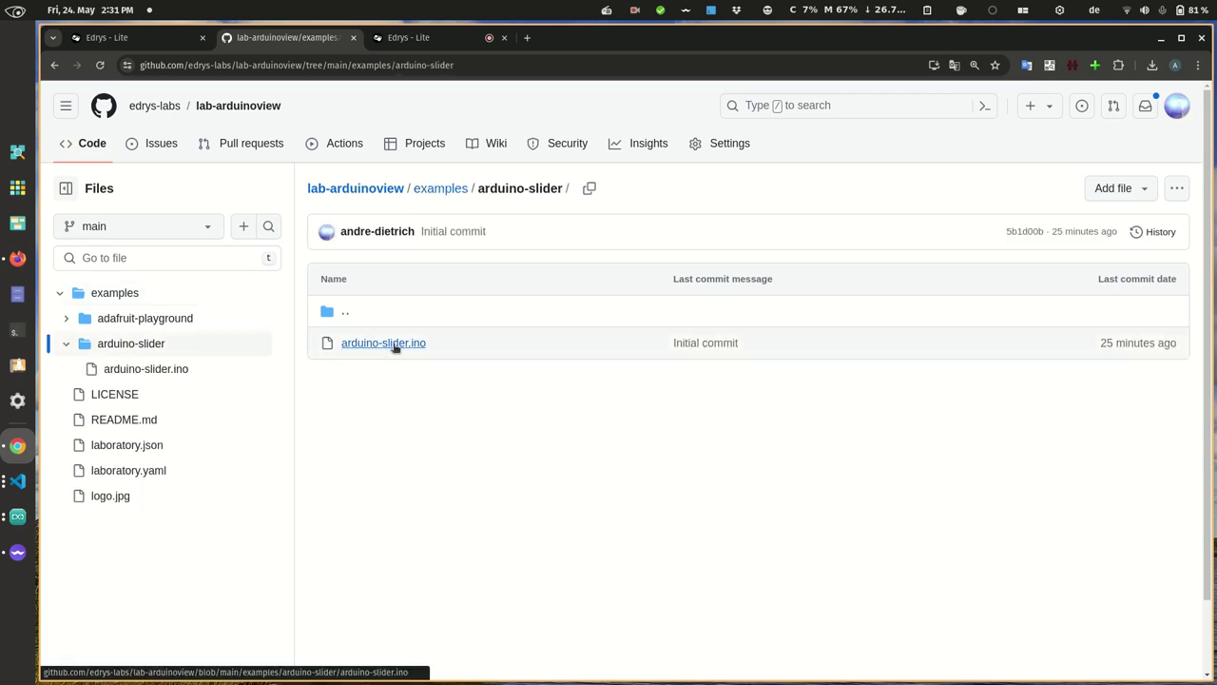
{"action": "left_click", "coordinate": [394, 344]}
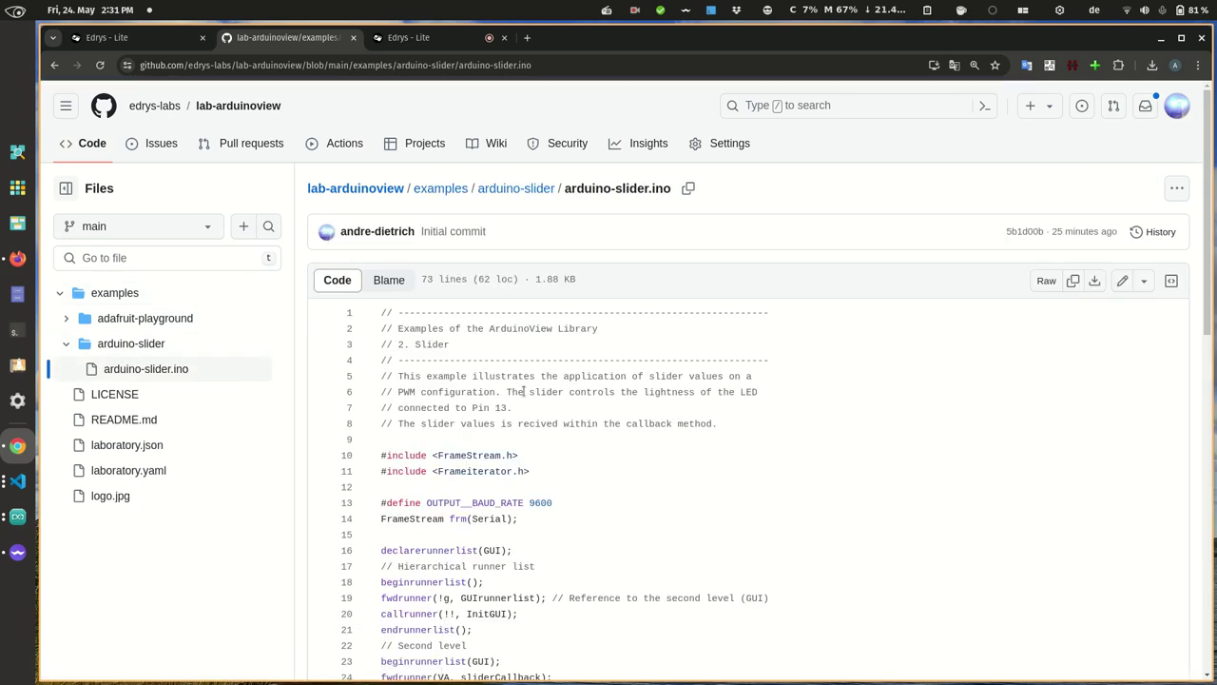
{"action": "scroll", "coordinate": [545, 401], "scroll_direction": "down", "scroll_amount": 4}
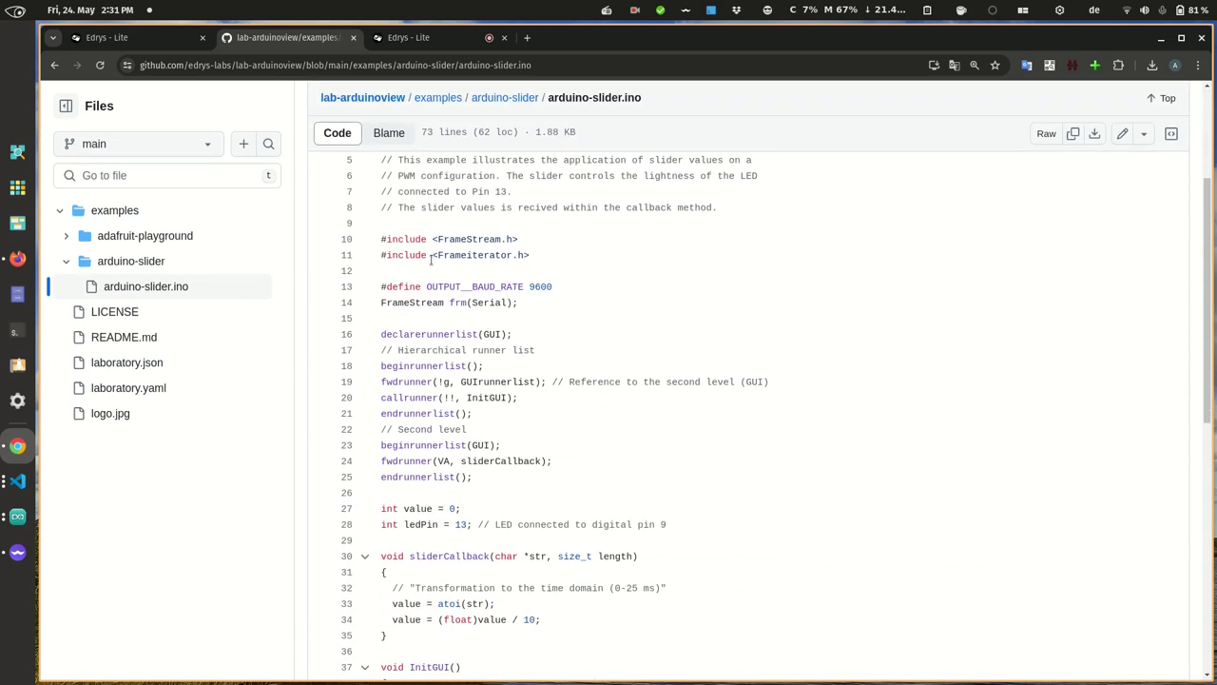
{"action": "left_click_drag", "start_coordinate": [412, 235], "coordinate": [561, 257]}
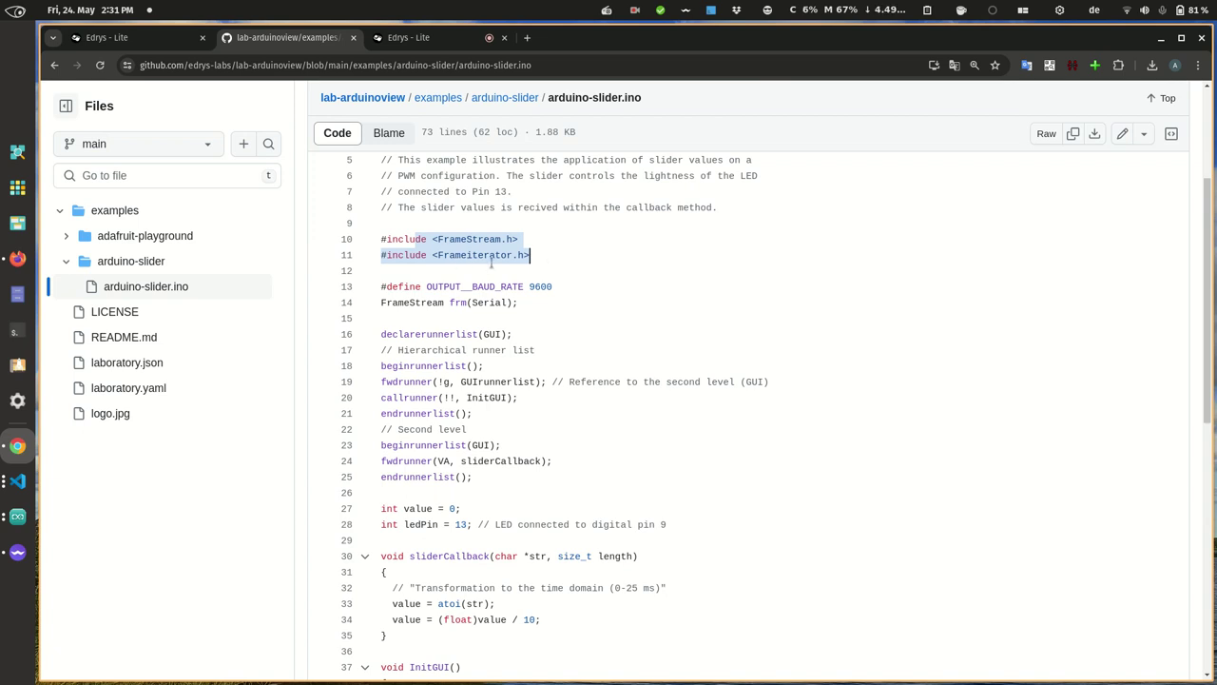
{"action": "scroll", "coordinate": [490, 264], "scroll_direction": "down", "scroll_amount": 2}
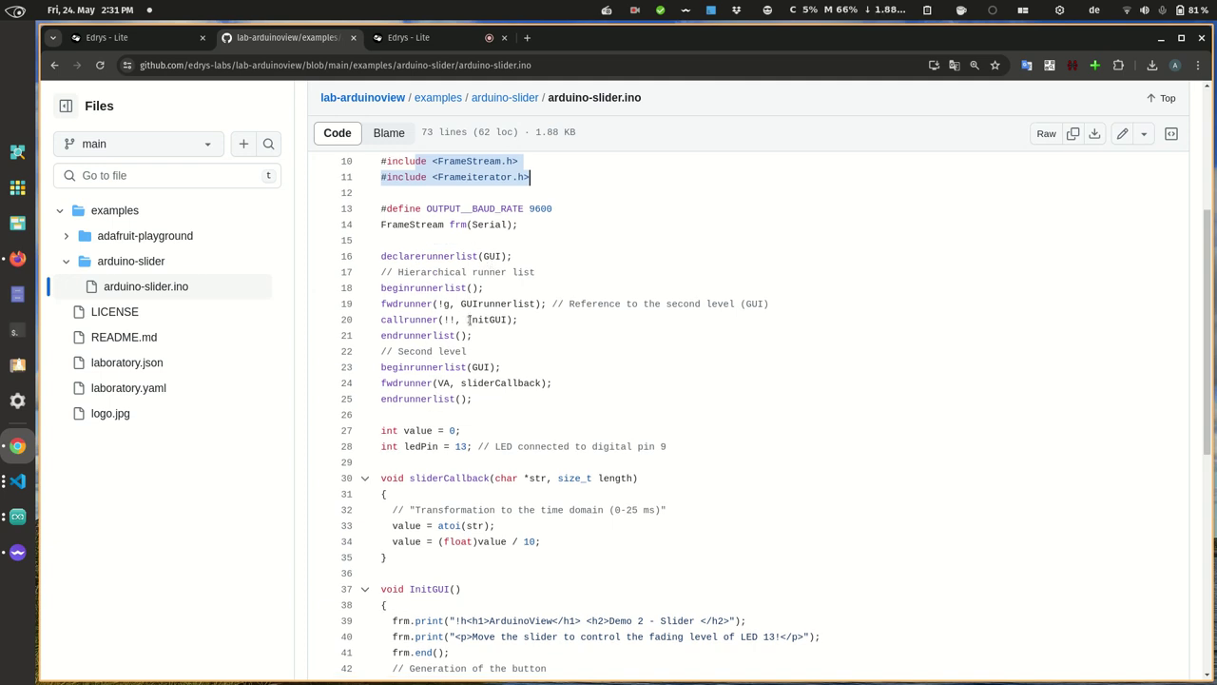
{"action": "scroll", "coordinate": [467, 320], "scroll_direction": "down", "scroll_amount": 4}
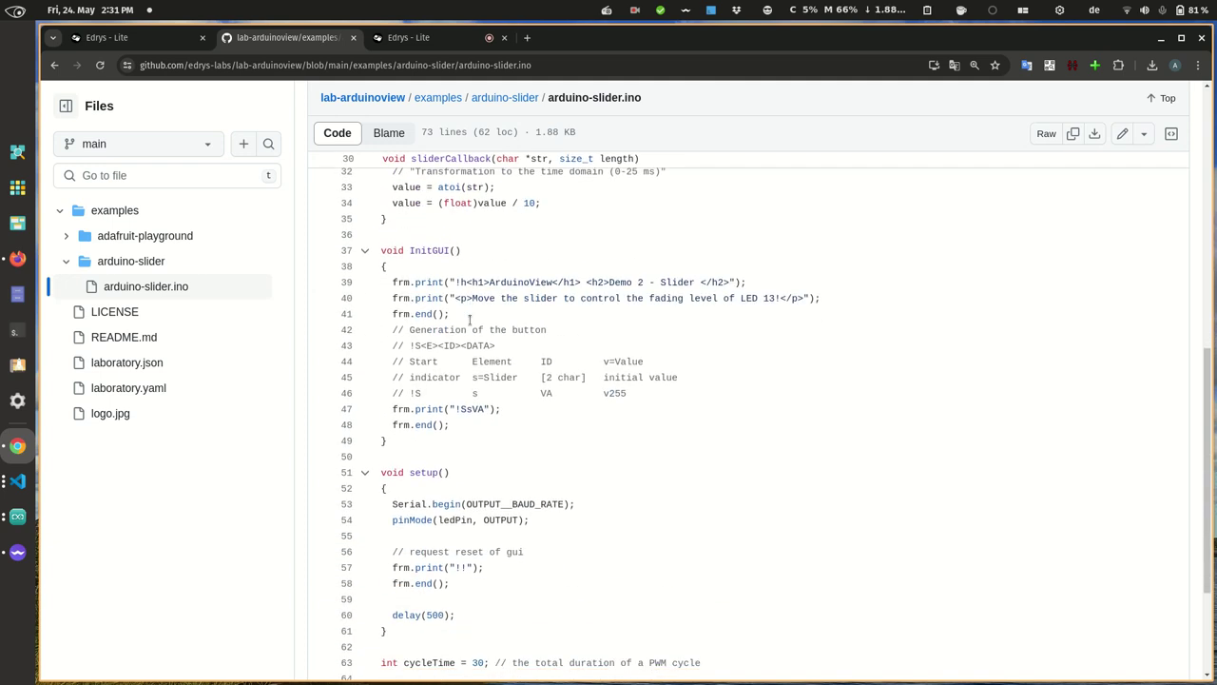
{"action": "left_click_drag", "start_coordinate": [416, 278], "coordinate": [549, 416]}
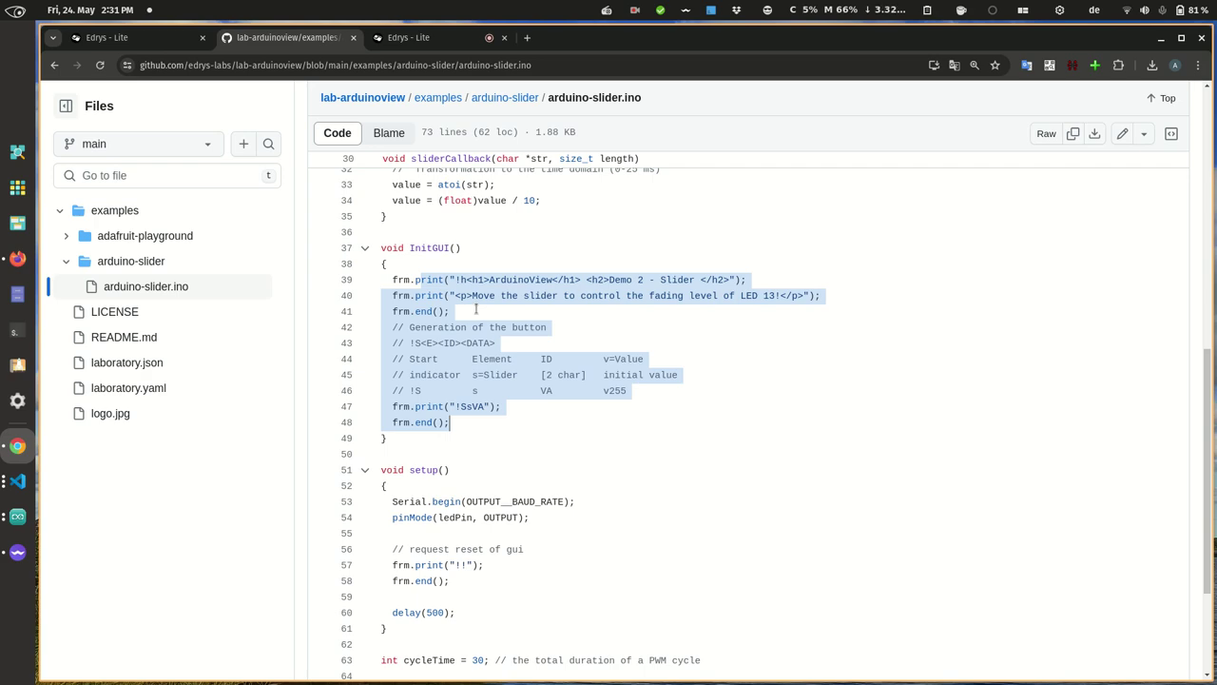
- Switch to the Arduino IDE and upload the arduino-slider sketch to the Adafruit Circuit Playground
{"action": "key", "text": "alt+Tab"}
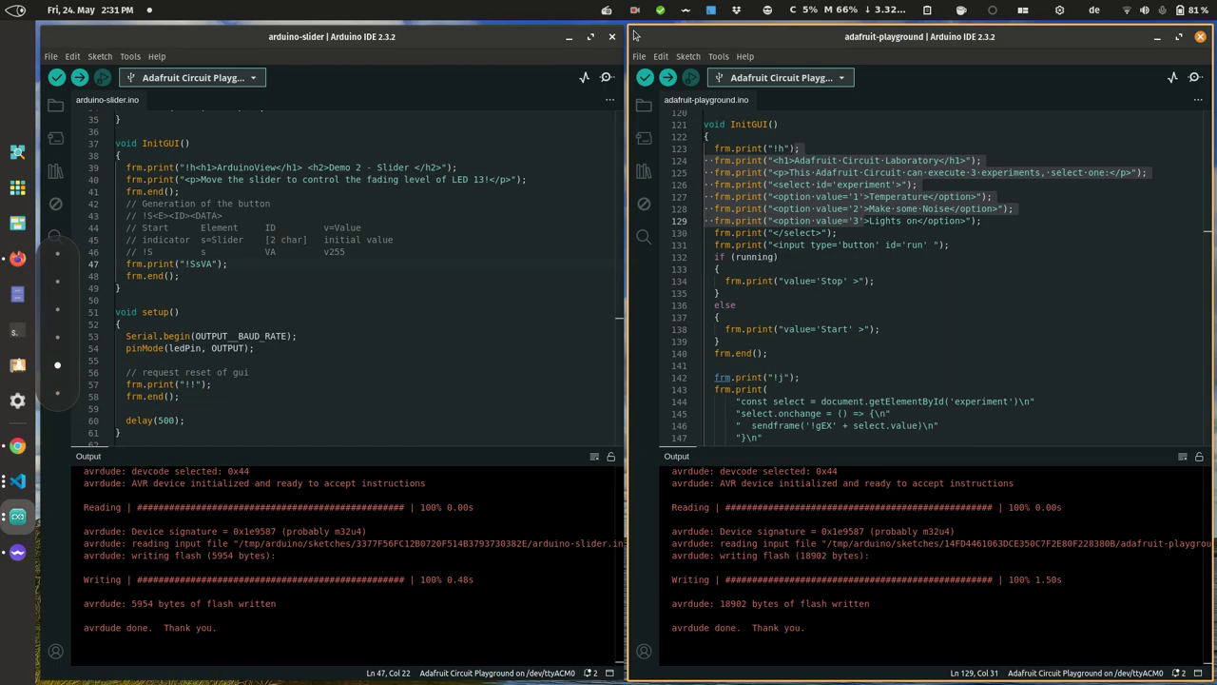
{"action": "left_click", "coordinate": [326, 251]}
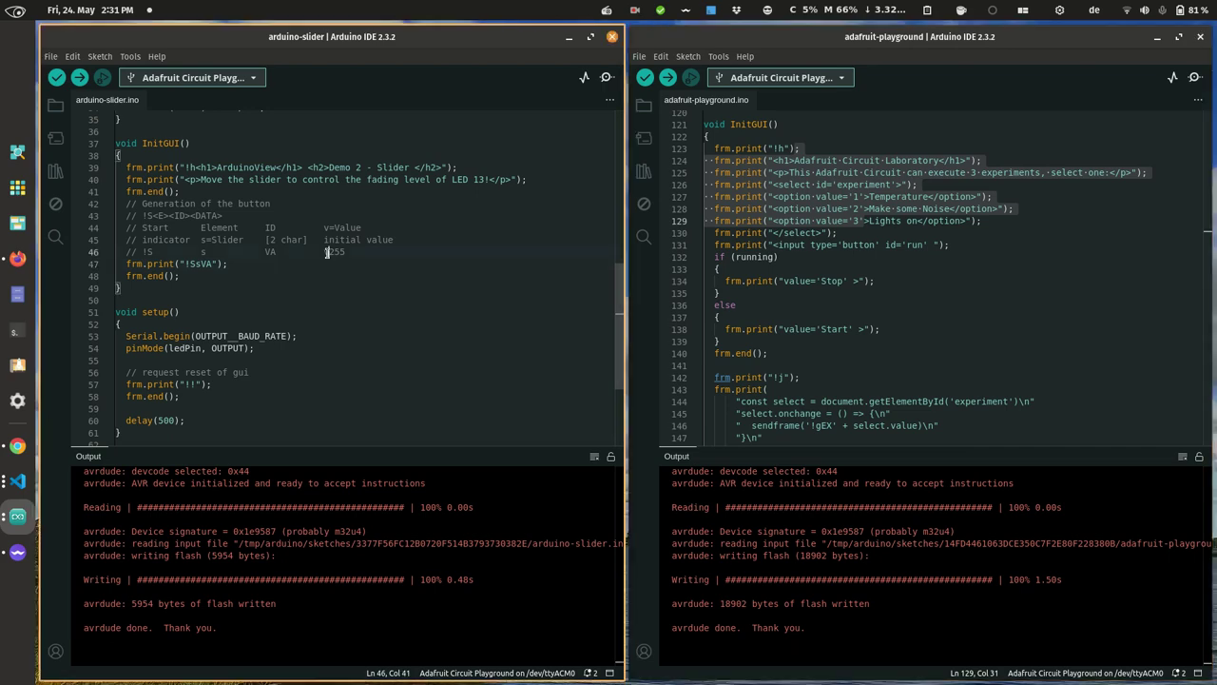
{"action": "left_click", "coordinate": [79, 77]}
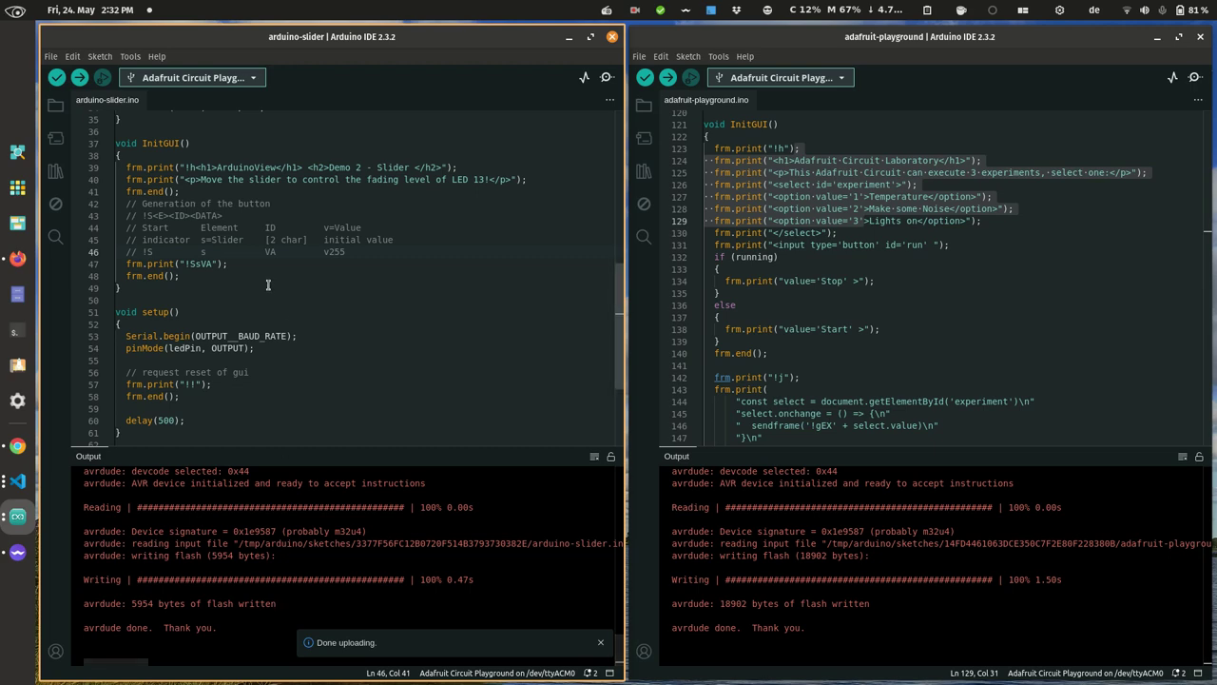
- Return to the edrys-lite station in Chrome and connect it to the Circuit Playground (ttyACM0) serial port
{"action": "key", "text": "alt+Tab"}
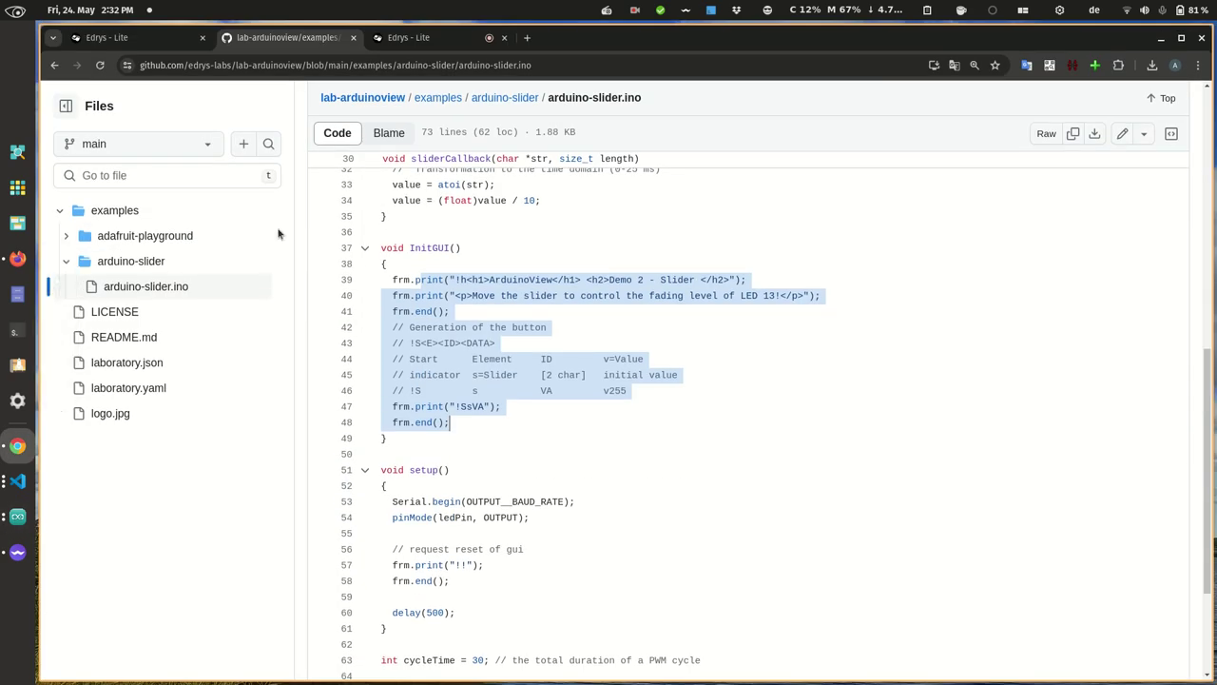
{"action": "left_click", "coordinate": [418, 37]}
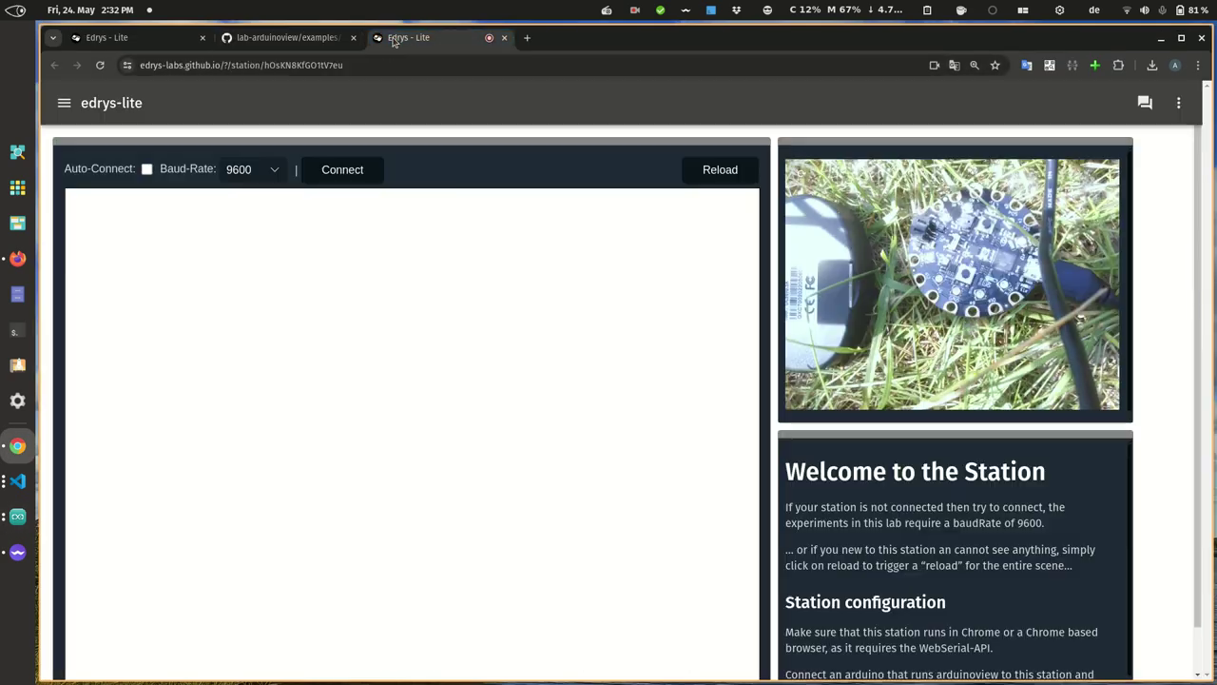
{"action": "left_click", "coordinate": [343, 170]}
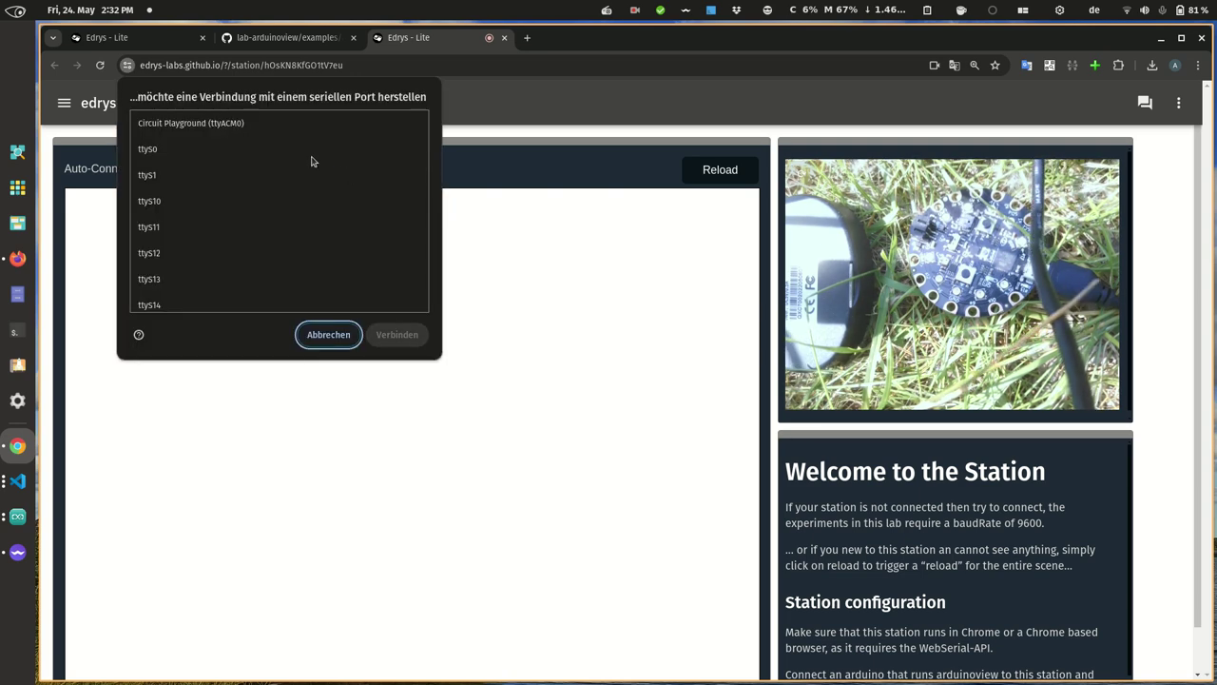
{"action": "left_click", "coordinate": [229, 122]}
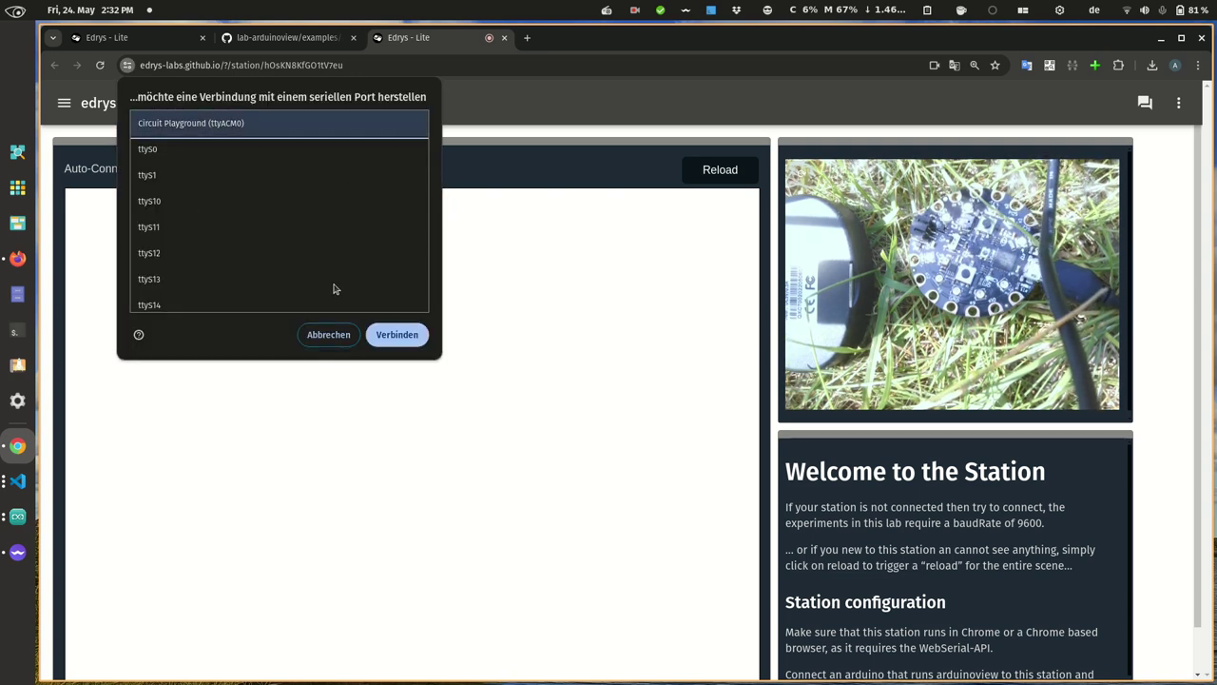
{"action": "left_click", "coordinate": [394, 336]}
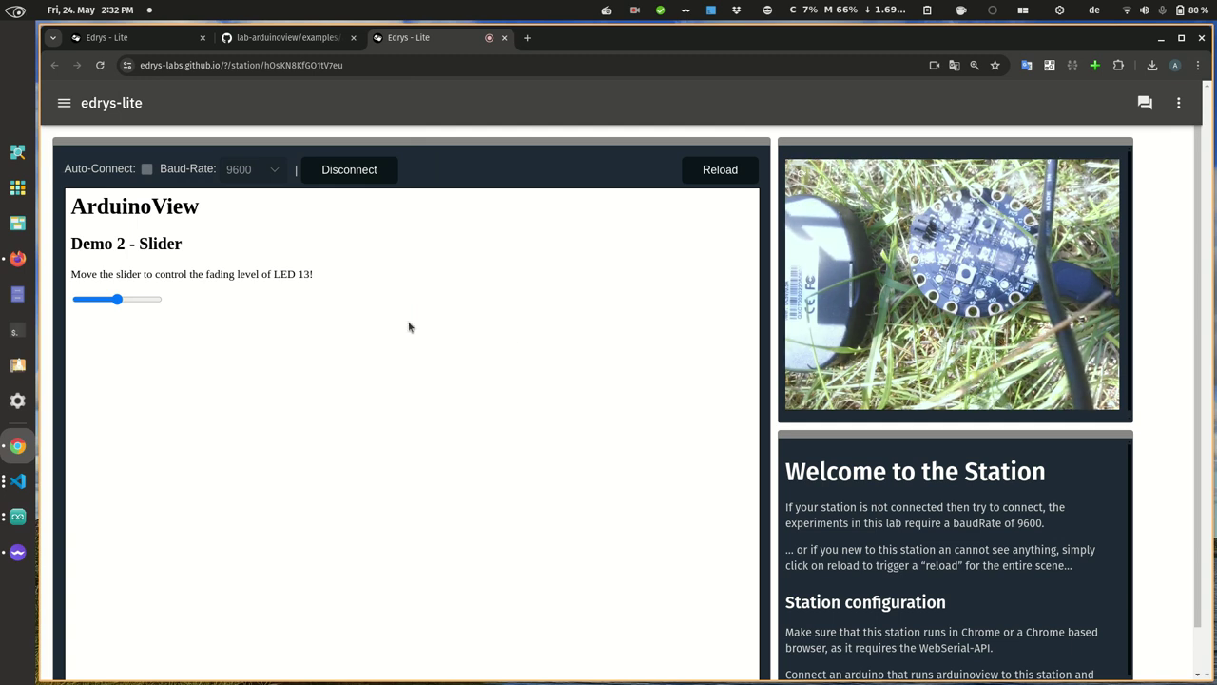
- Test the LED 13 fading slider at its maximum and minimum, and disconnect the station from the board
{"action": "mouse_move", "coordinate": [1036, 296]}
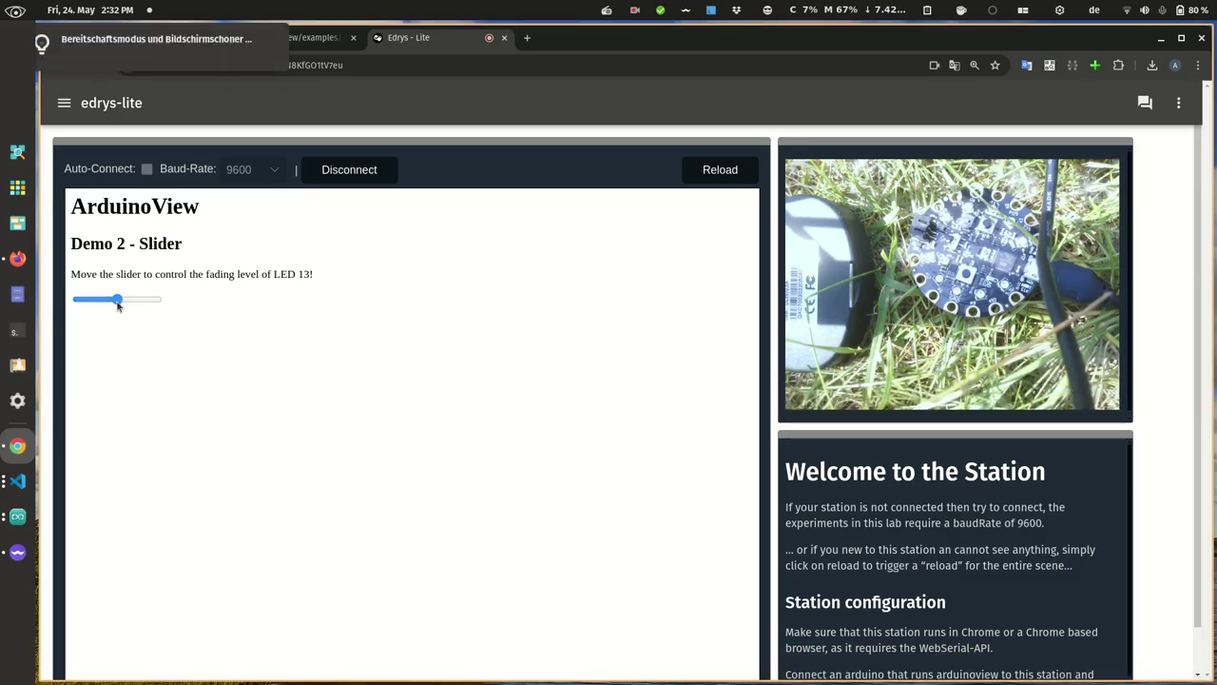
{"action": "left_click_drag", "start_coordinate": [117, 300], "coordinate": [169, 303]}
{"action": "mouse_move", "coordinate": [1025, 287]}
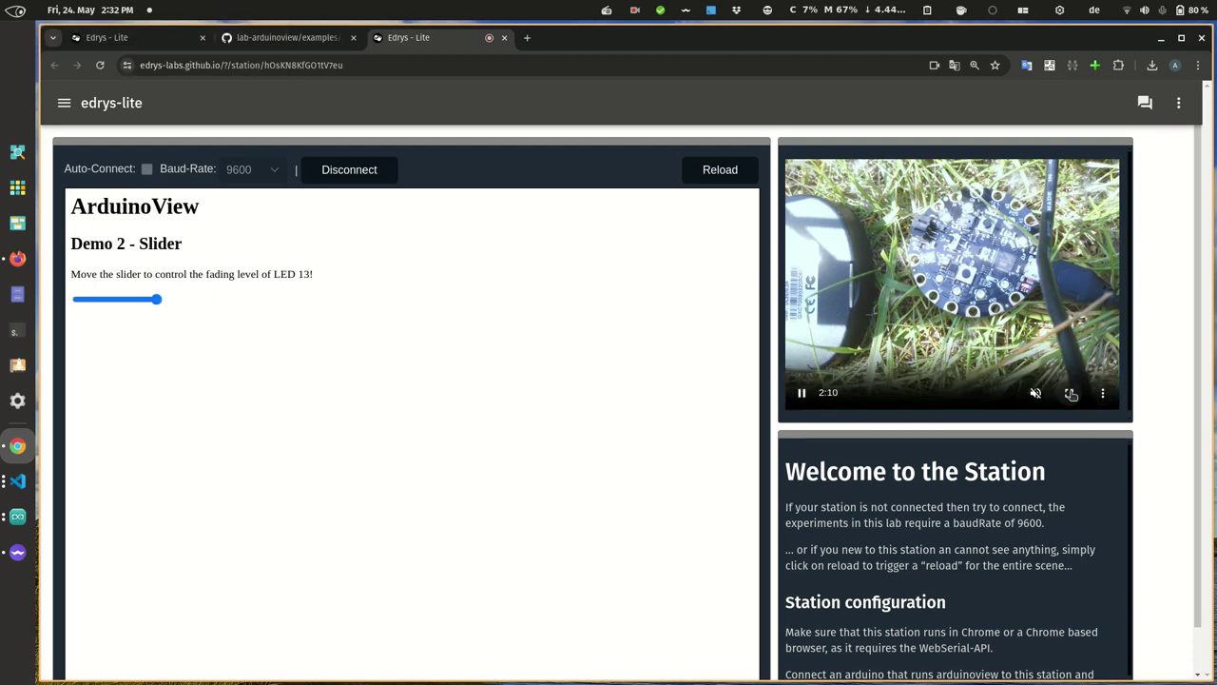
{"action": "right_click", "coordinate": [1069, 394]}
{"action": "left_click", "coordinate": [1101, 335]}
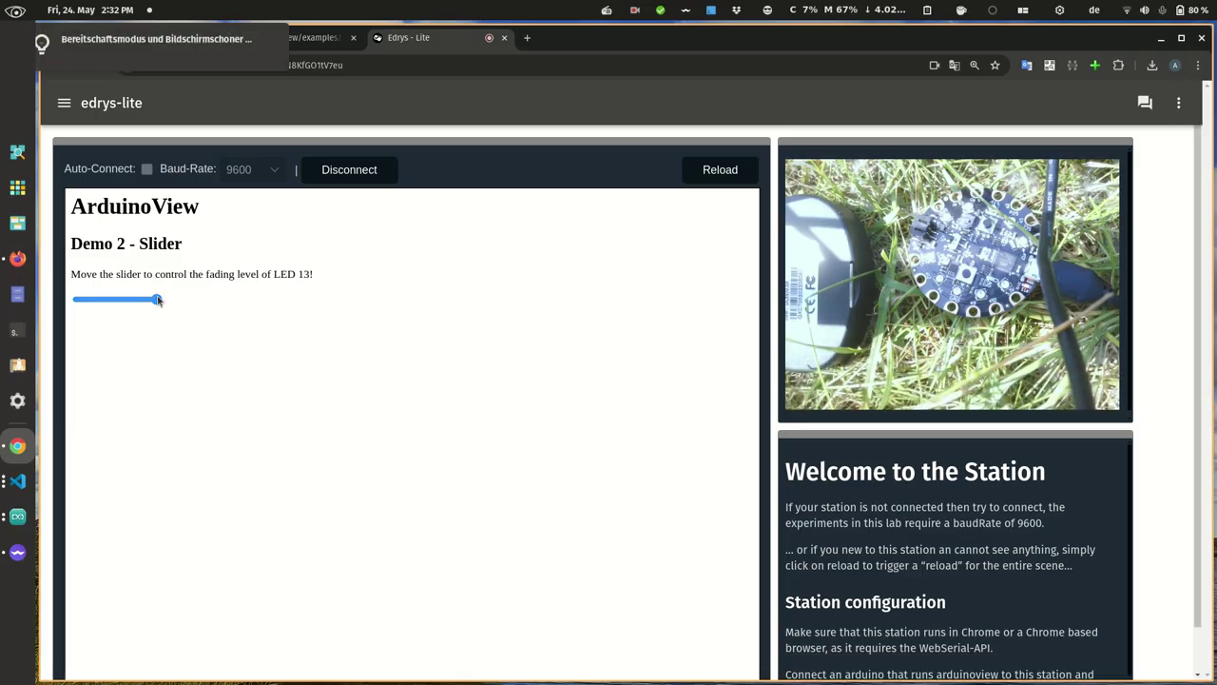
{"action": "left_click_drag", "start_coordinate": [157, 300], "coordinate": [73, 302]}
{"action": "mouse_move", "coordinate": [998, 261]}
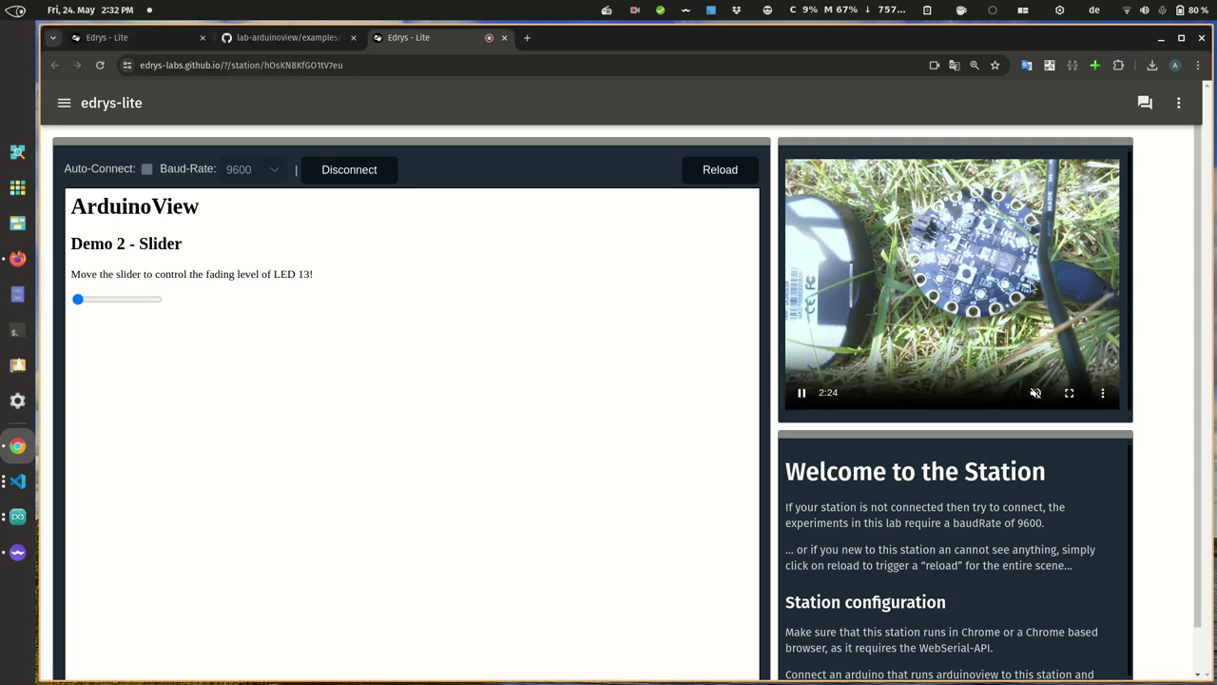
{"action": "left_click", "coordinate": [366, 169]}
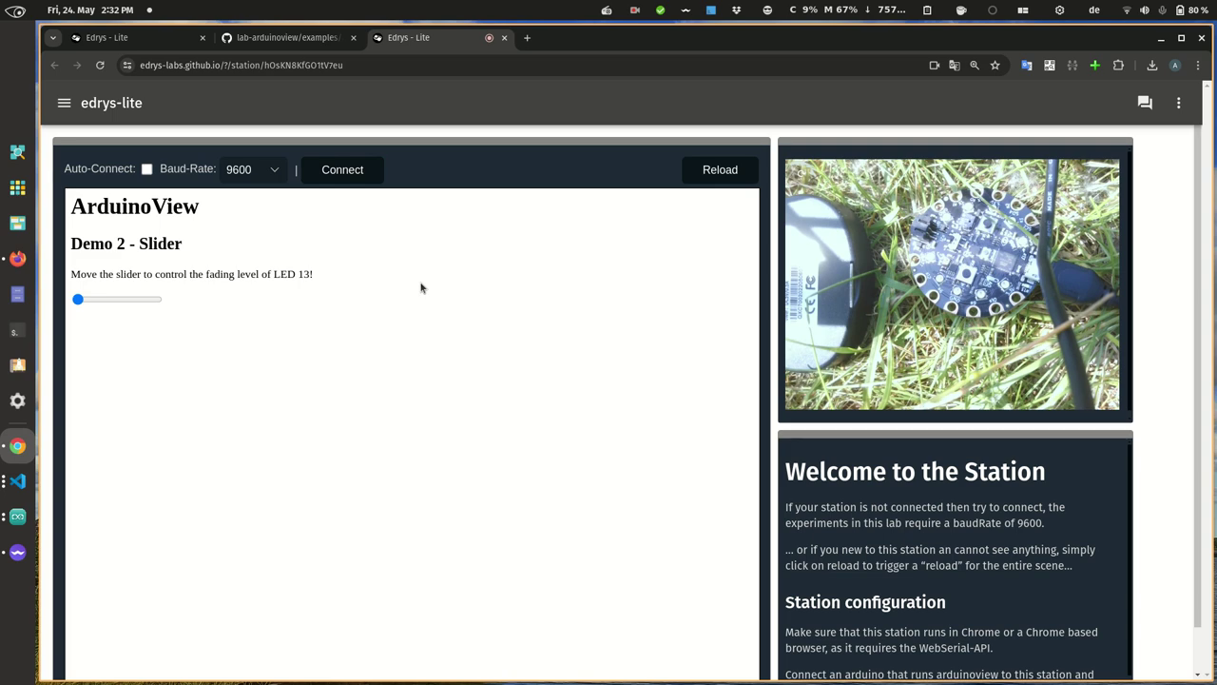
- Switch to the Arduino IDE, examine the adafruit-playground sketch's InitGUI function and upload the sketch to the Adafruit Circuit Playground
{"action": "key", "text": "alt+Tab"}
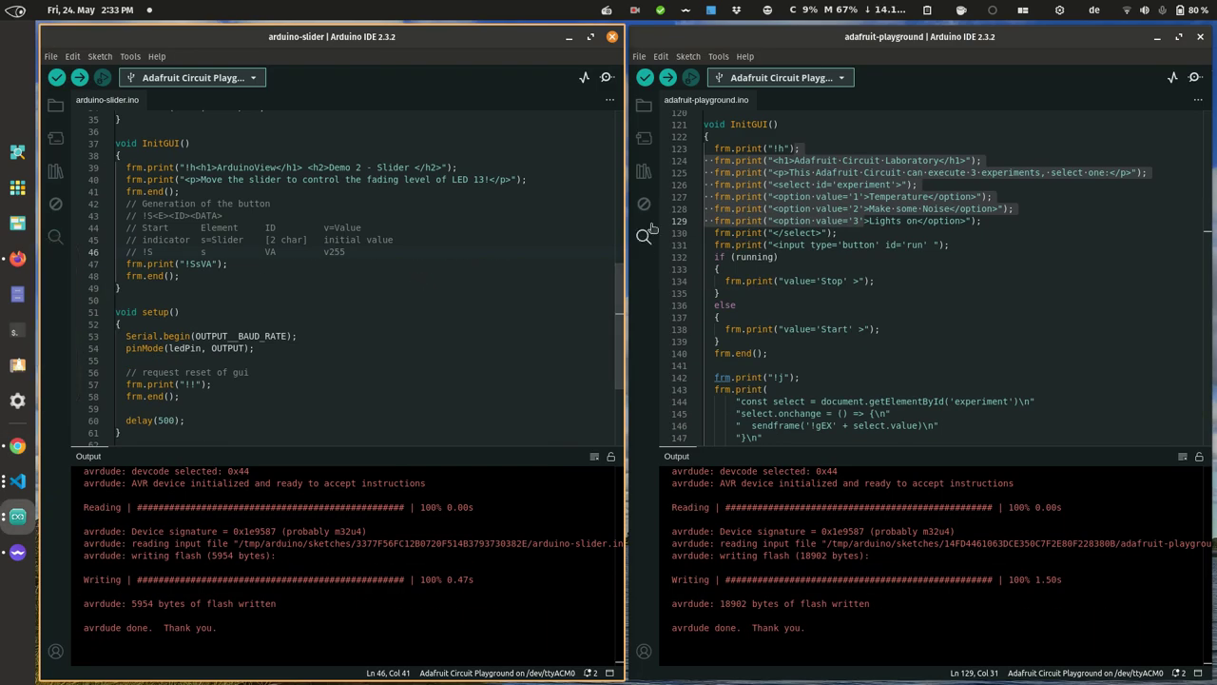
{"action": "left_click", "coordinate": [787, 231]}
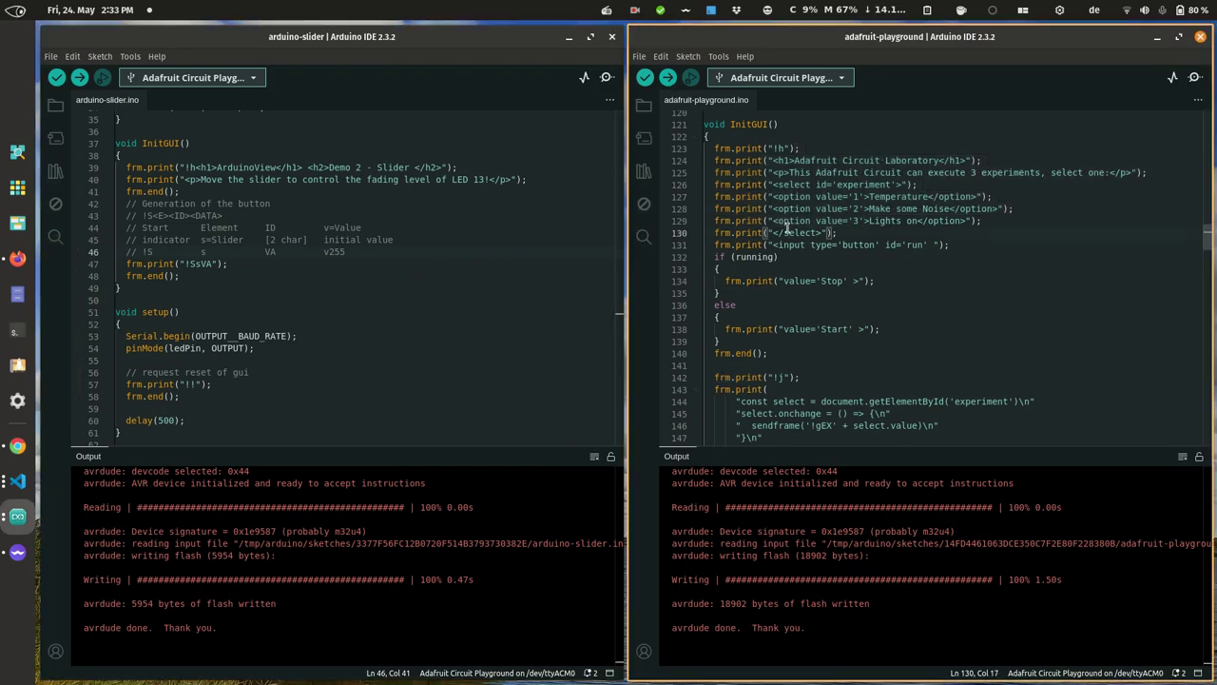
{"action": "scroll", "coordinate": [857, 193], "scroll_direction": "down", "scroll_amount": 5}
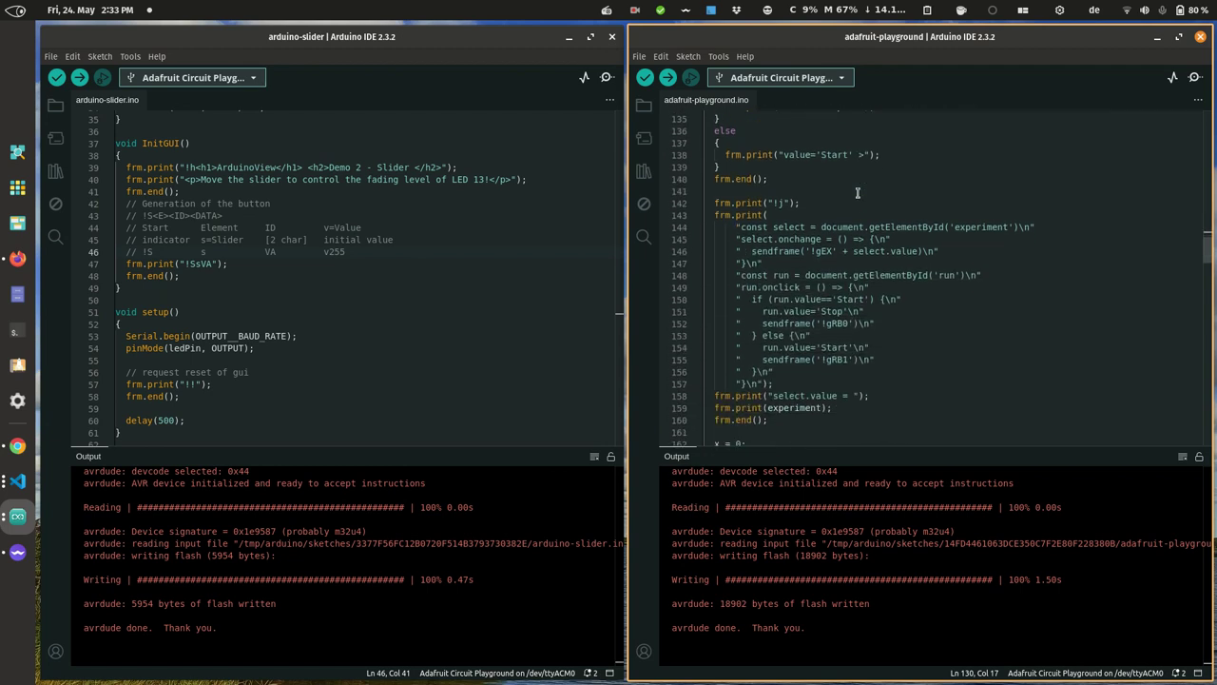
{"action": "scroll", "coordinate": [857, 193], "scroll_direction": "down", "scroll_amount": 1}
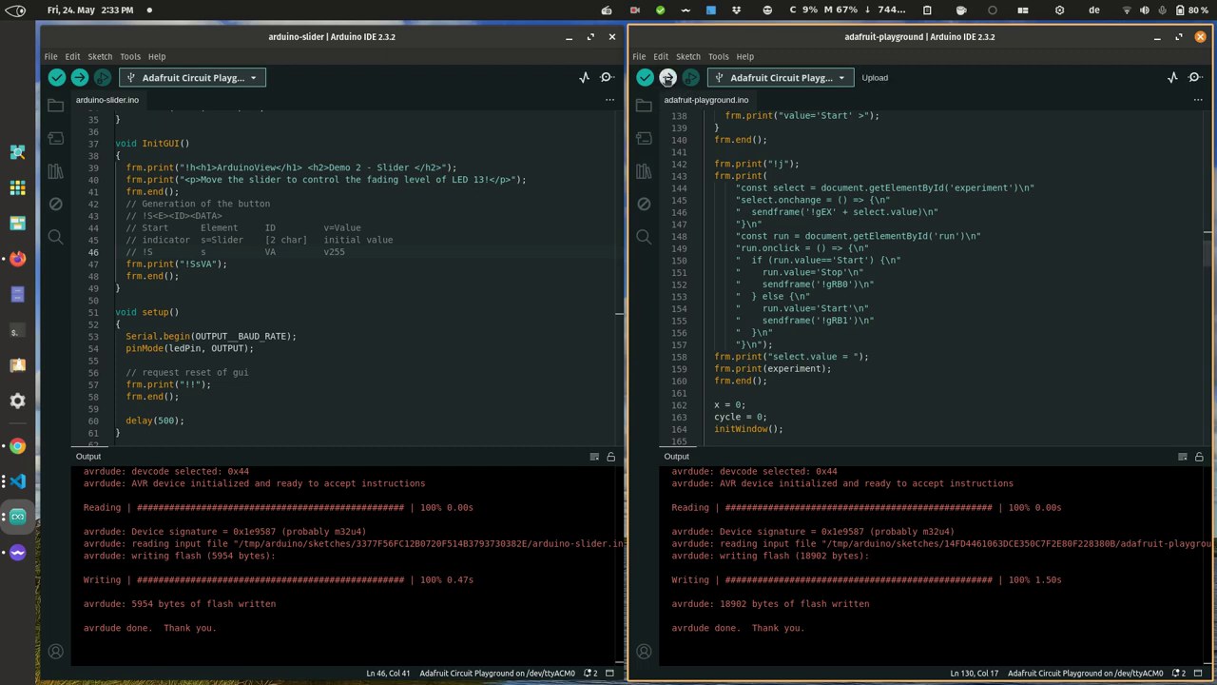
{"action": "left_click", "coordinate": [667, 77]}
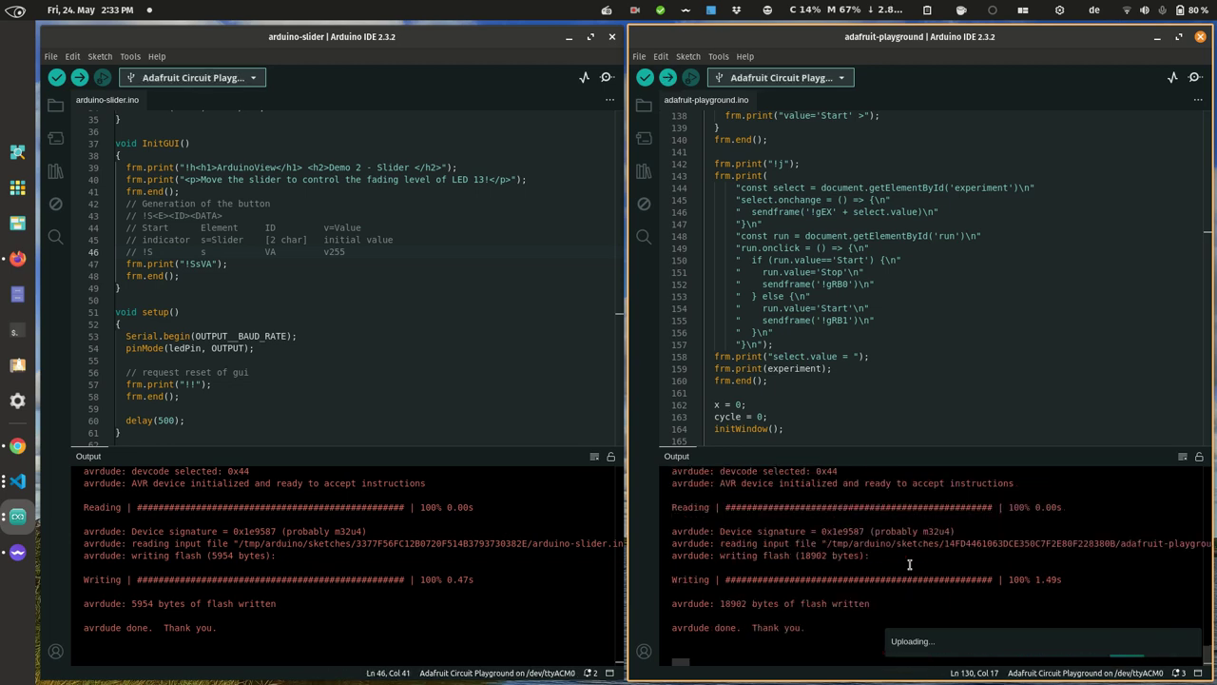
- Return to the station in Chrome, connect it to the Circuit Playground (ttyACM0) serial port, and briefly run the Temperature experiment
{"action": "key", "text": "alt+Tab"}
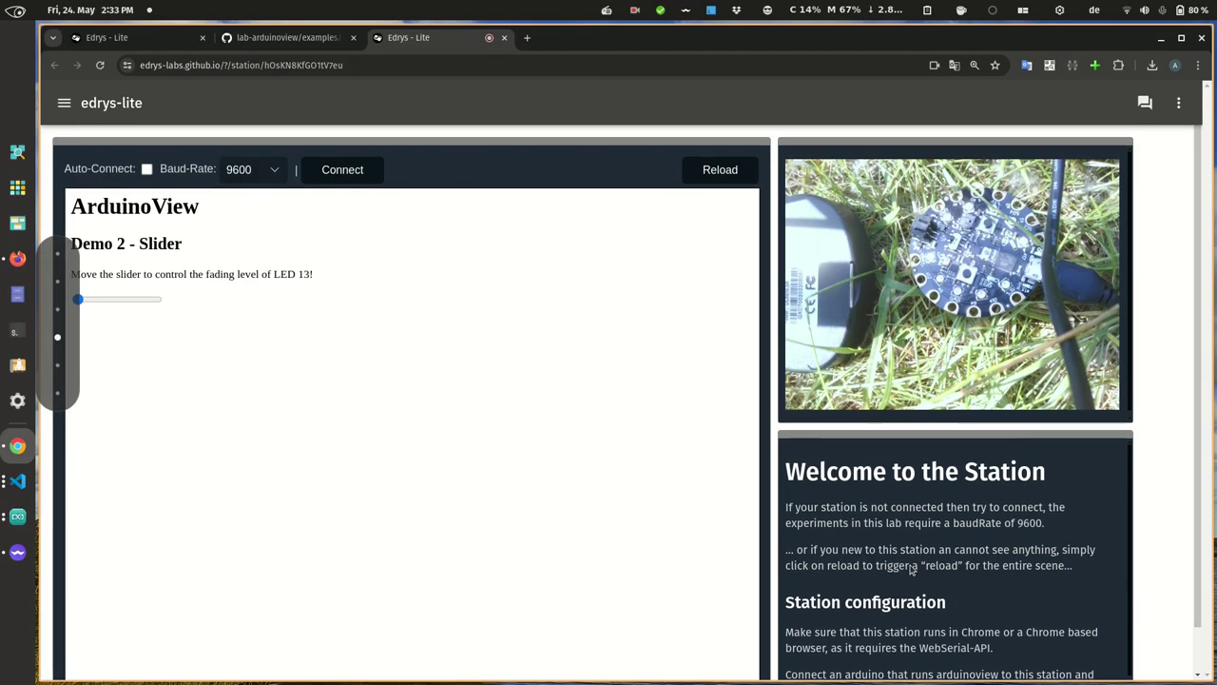
{"action": "left_click", "coordinate": [342, 171]}
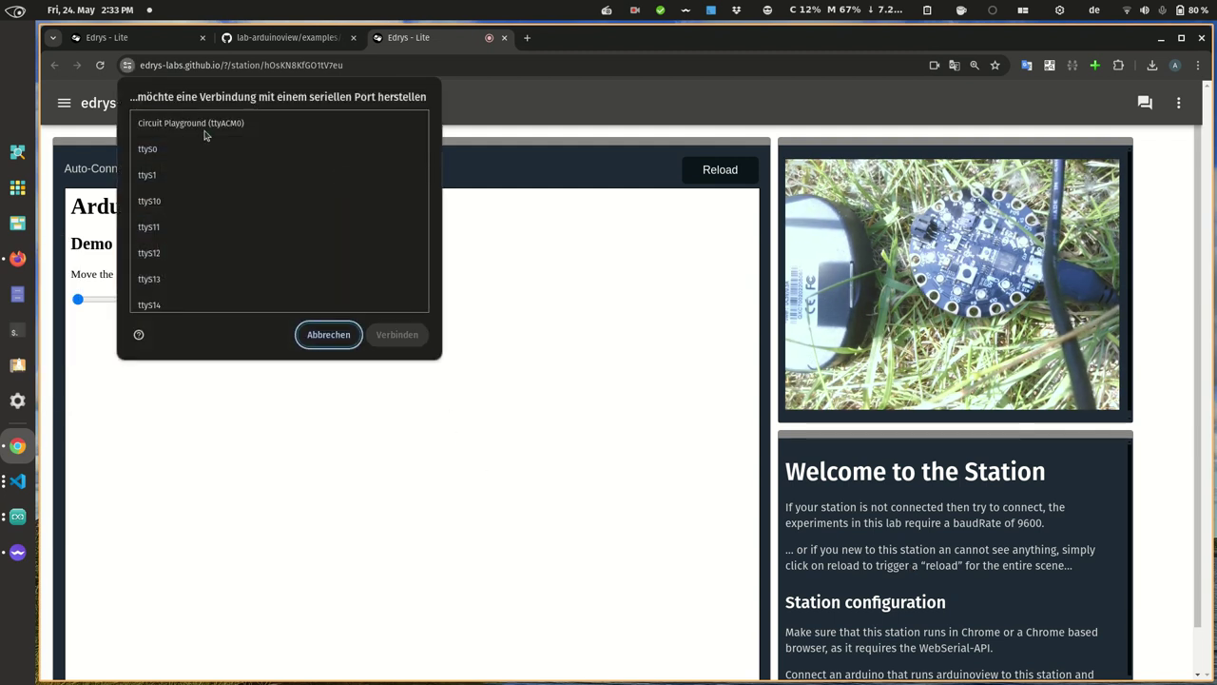
{"action": "left_click", "coordinate": [244, 129]}
{"action": "left_click", "coordinate": [409, 332]}
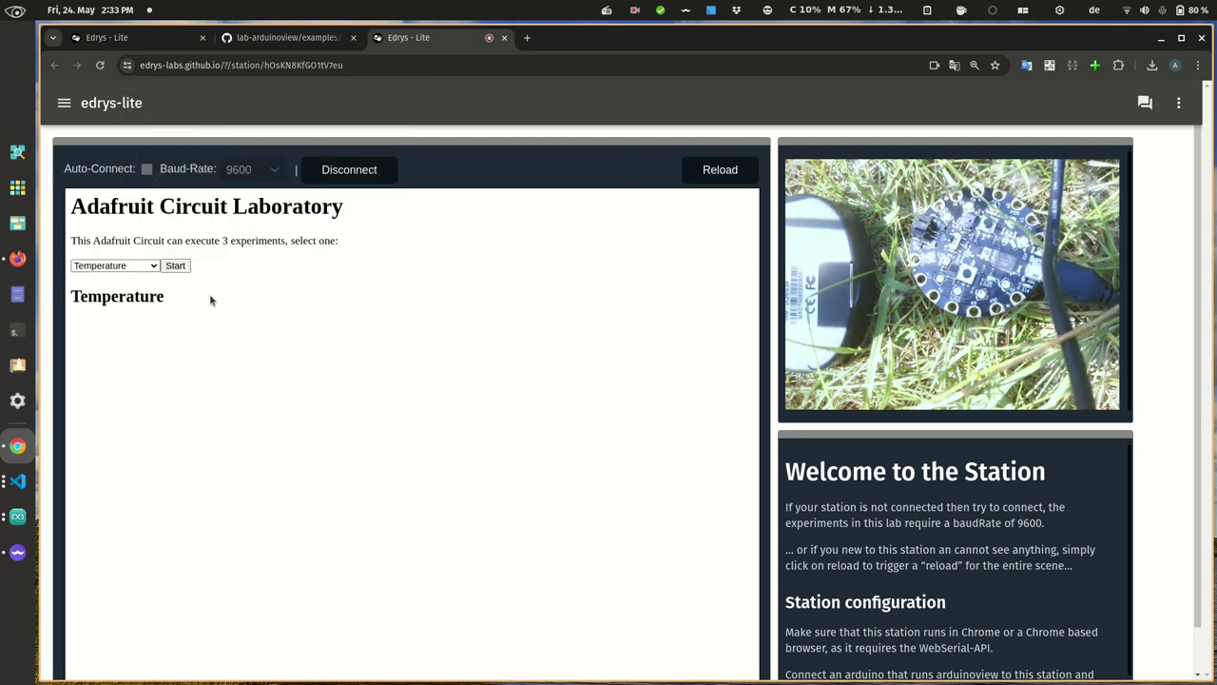
{"action": "left_click", "coordinate": [175, 265]}
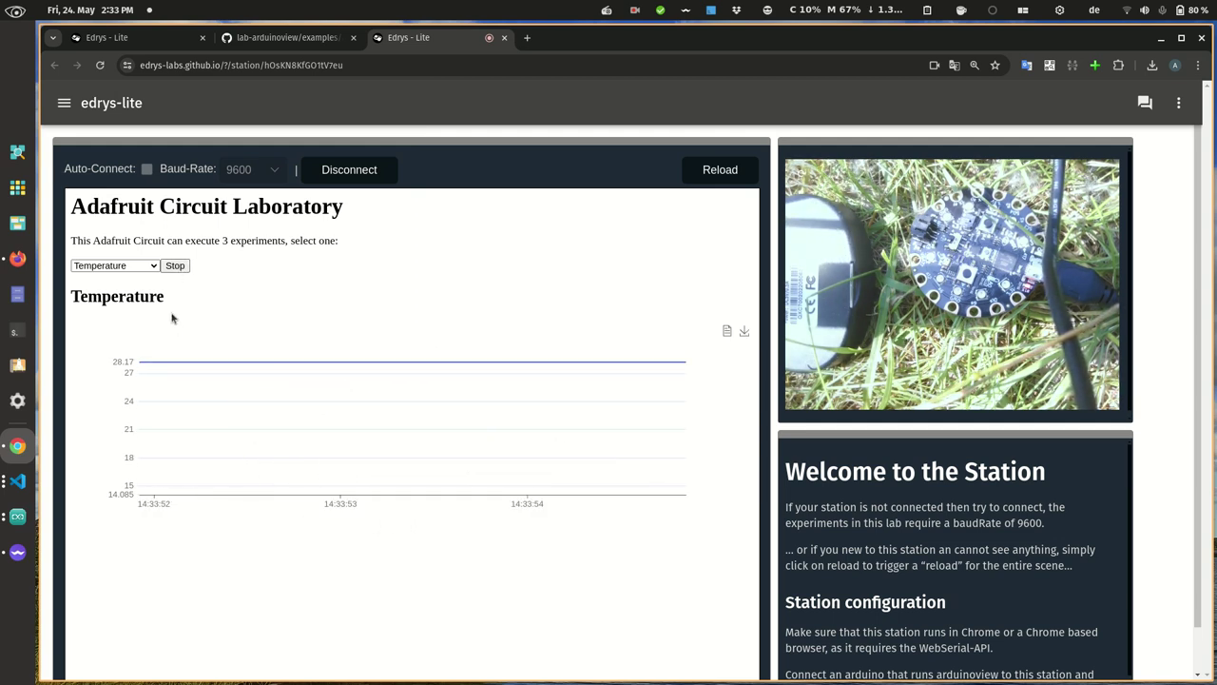
{"action": "left_click", "coordinate": [175, 265]}
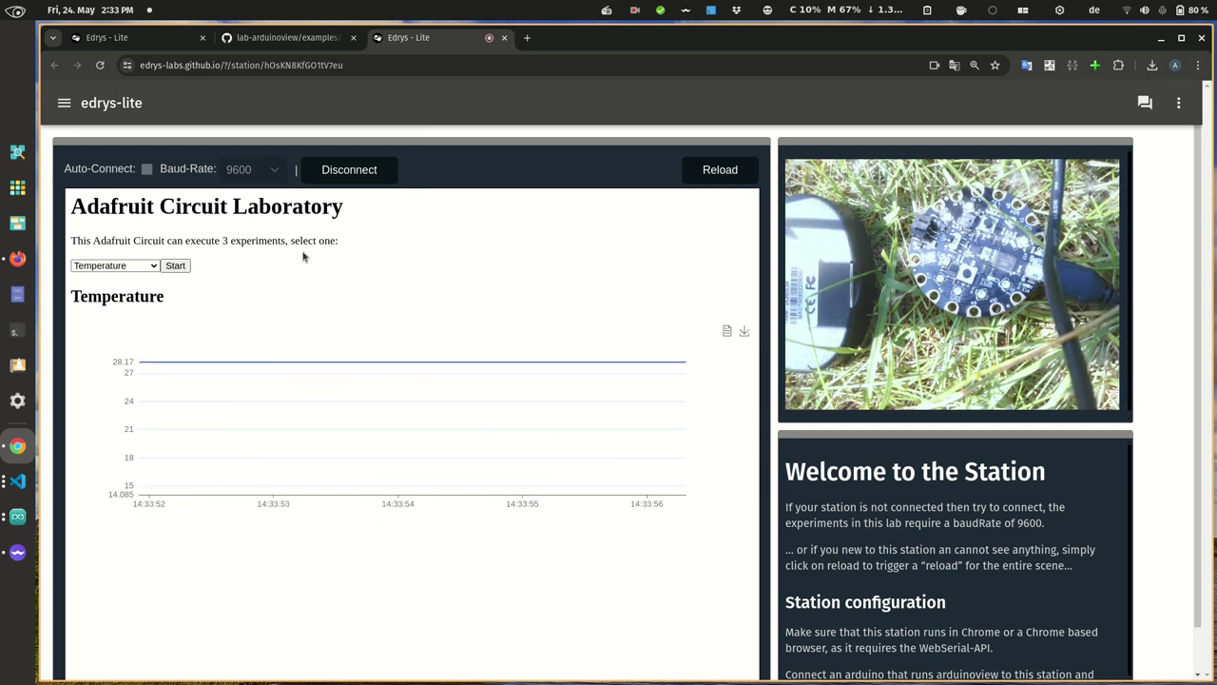
- Enter the Arduinoview - Laboratory class from the edrys-lite start page, select its classroom URL and close the room list
{"action": "left_click", "coordinate": [278, 38]}
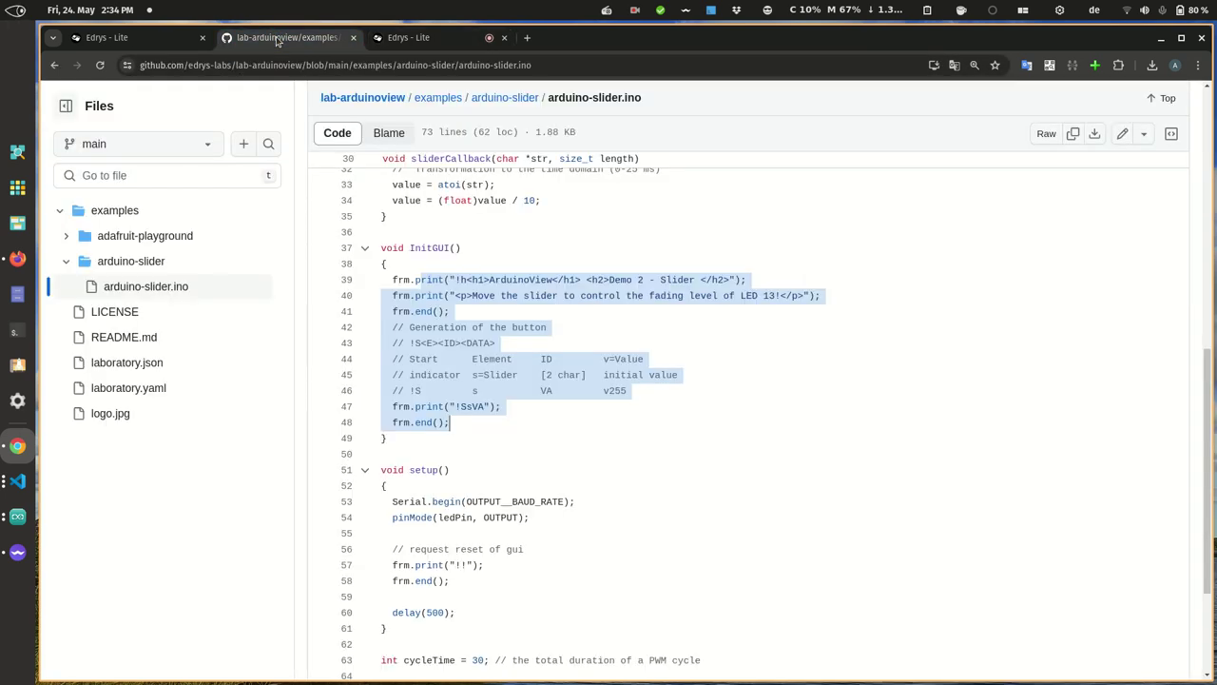
{"action": "left_click", "coordinate": [158, 38]}
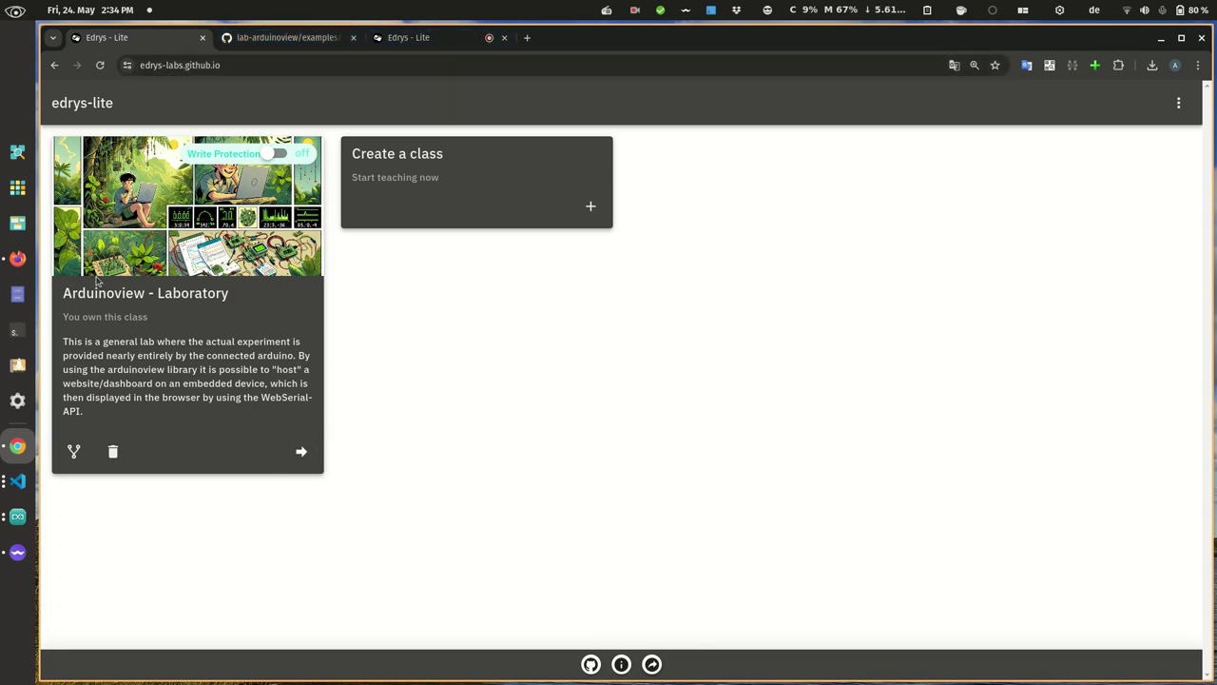
{"action": "left_click", "coordinate": [300, 453]}
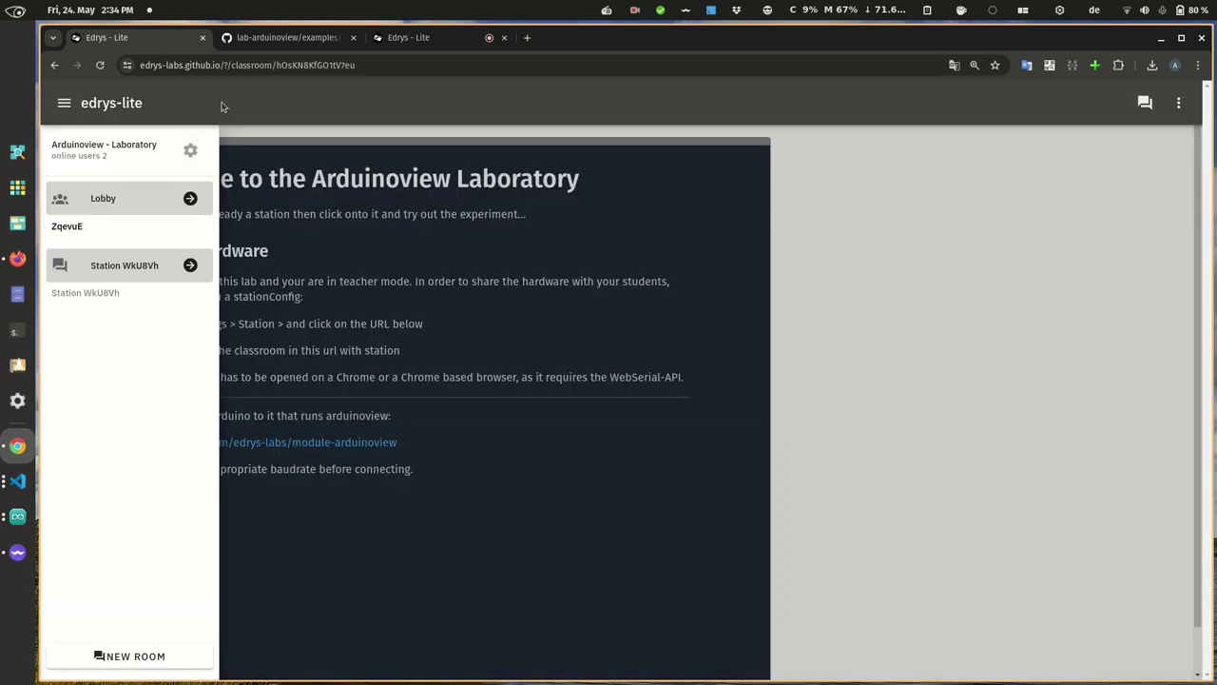
{"action": "left_click", "coordinate": [262, 66]}
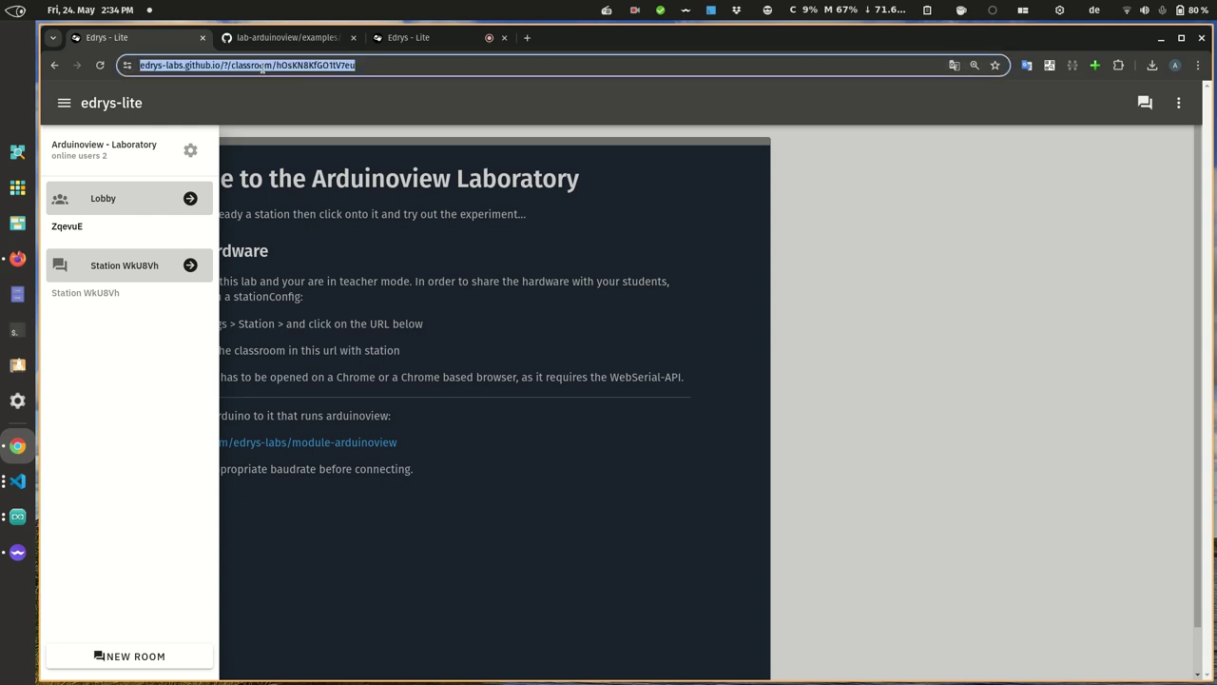
{"action": "left_click", "coordinate": [1064, 464]}
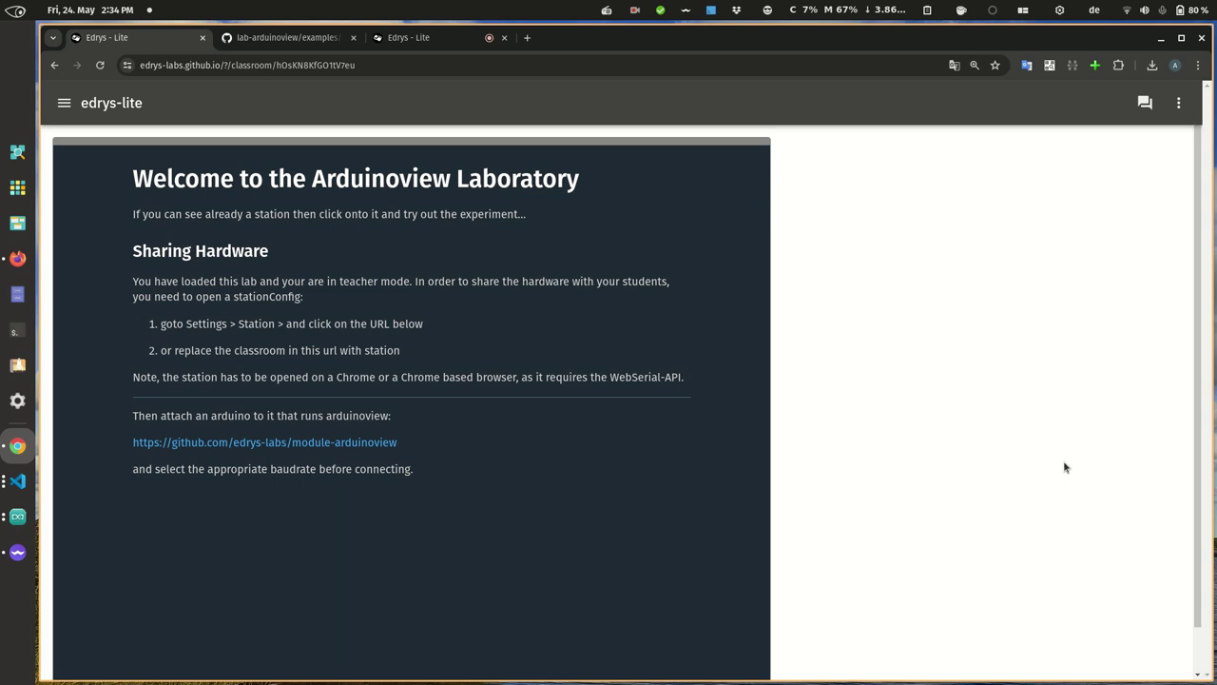
- Switch to Firefox, detach the edrys-lite classroom tab into its own window and place it beside Chrome on the same workspace
{"action": "key", "text": "ctrl+super+Down"}
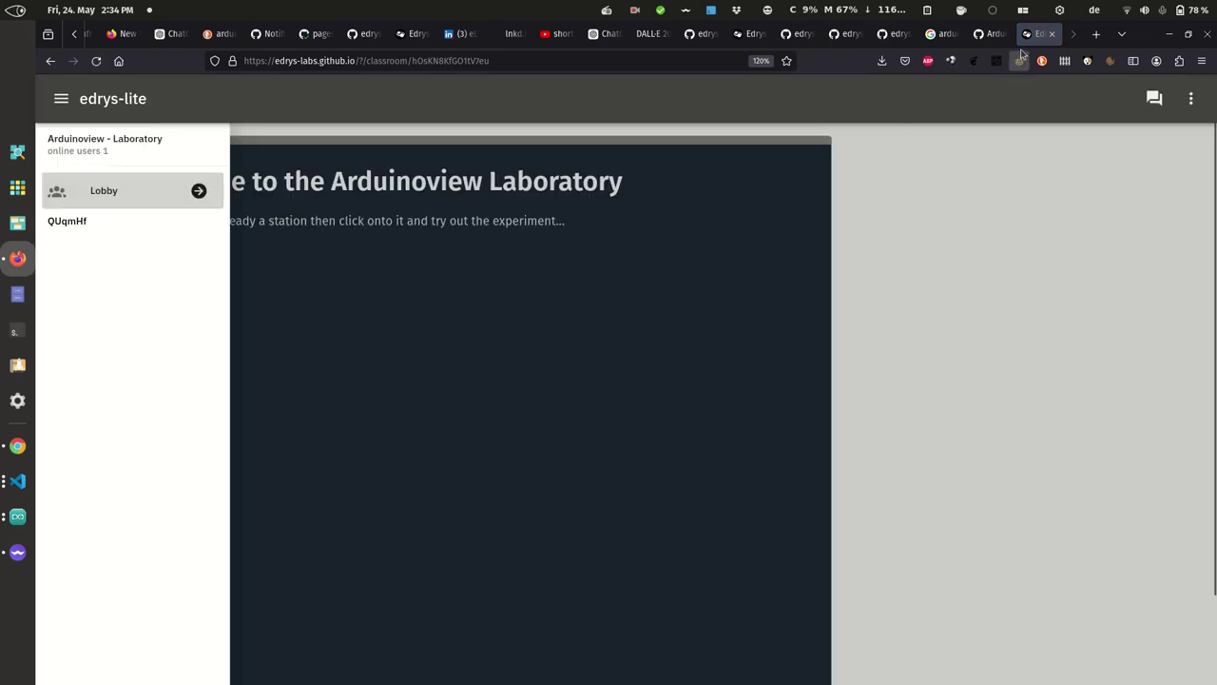
{"action": "left_click_drag", "start_coordinate": [1032, 37], "coordinate": [1181, 231]}
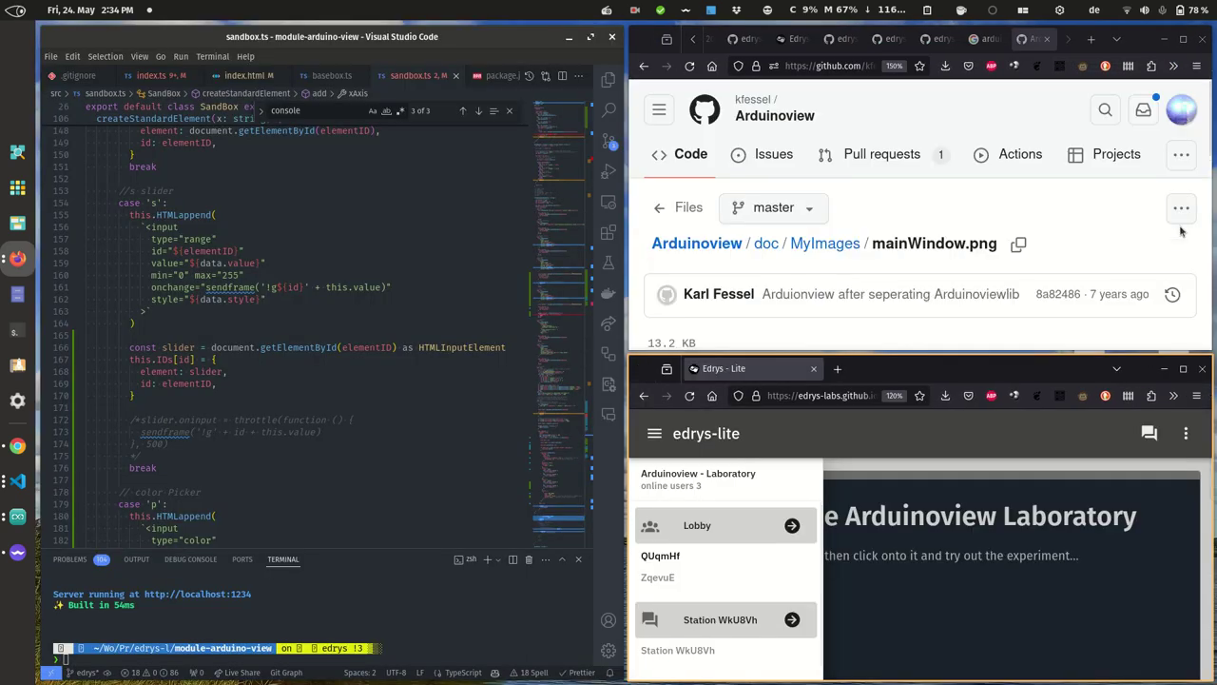
{"action": "key", "text": "super"}
{"action": "left_click_drag", "start_coordinate": [788, 449], "coordinate": [175, 385]}
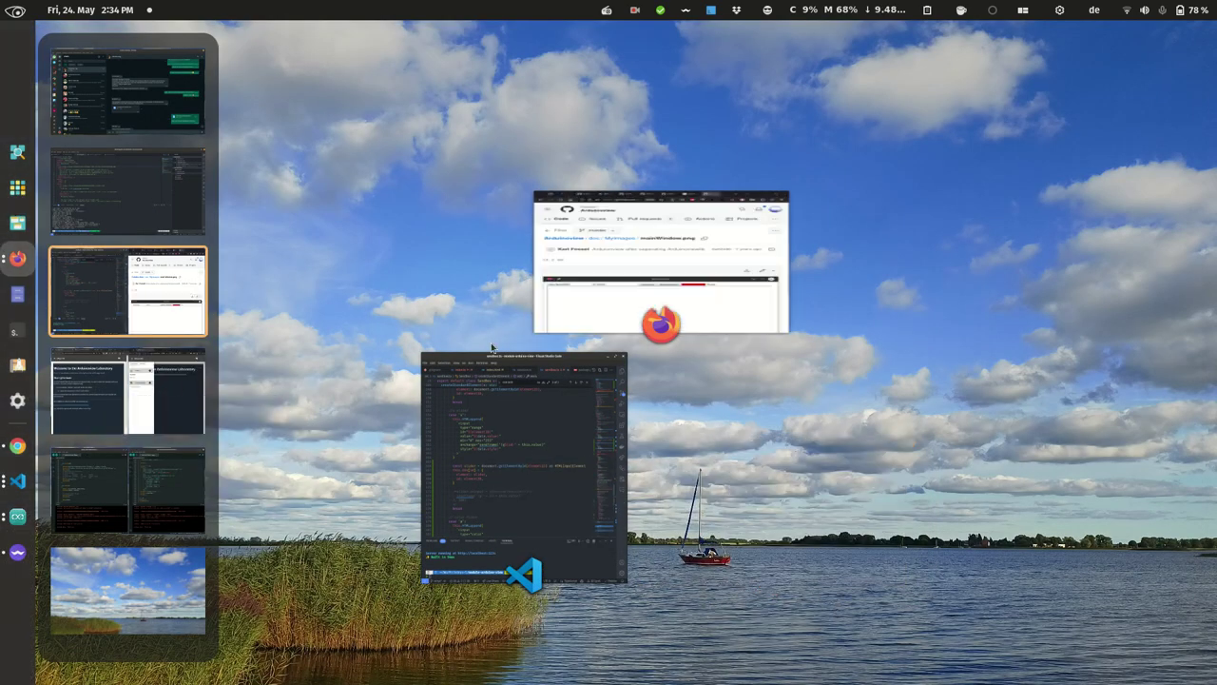
{"action": "left_click", "coordinate": [157, 394]}
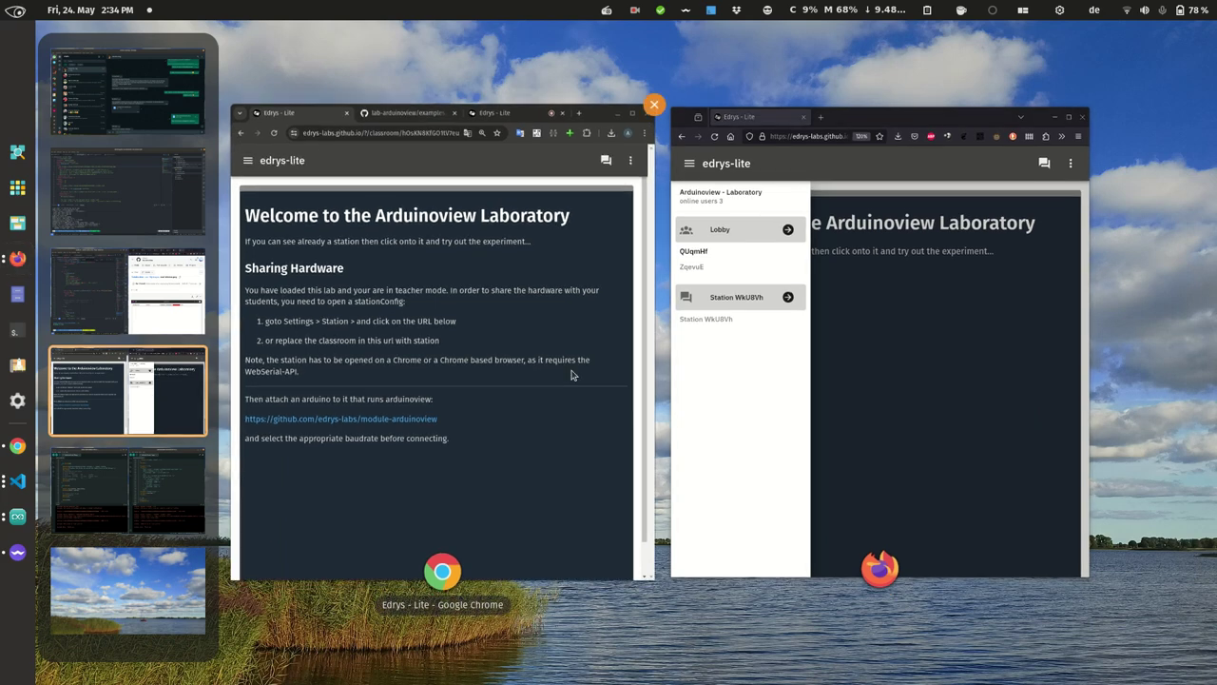
{"action": "left_click", "coordinate": [571, 374]}
{"action": "left_click", "coordinate": [1026, 318]}
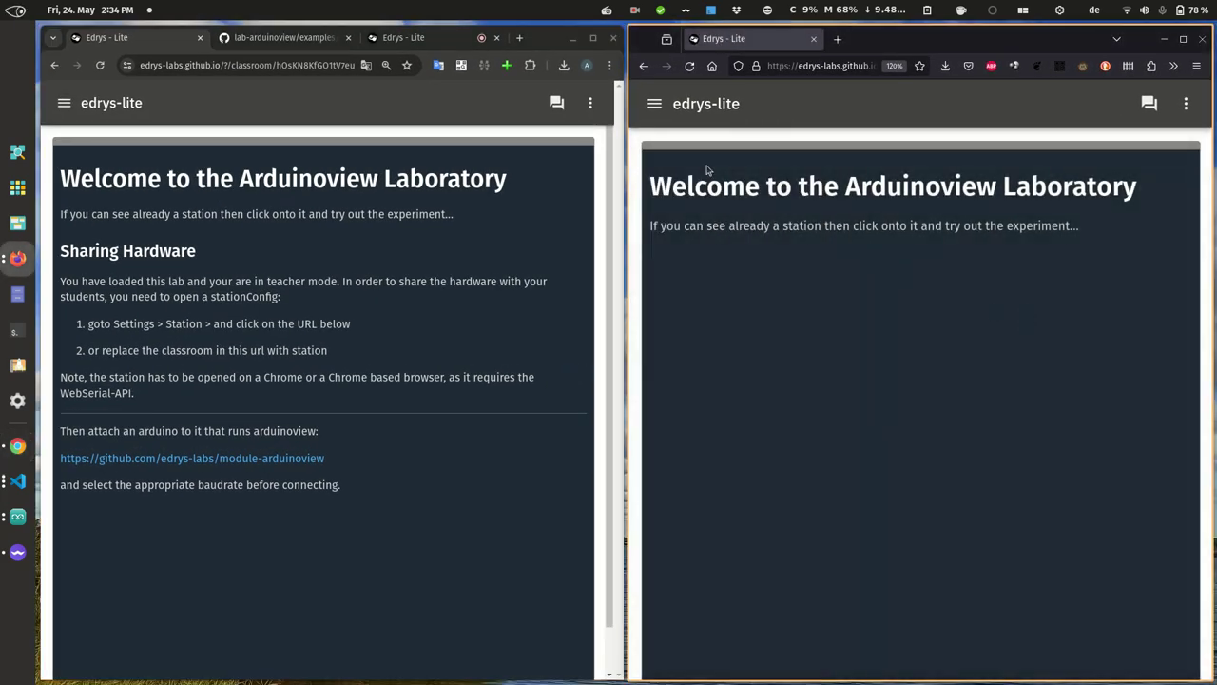
- Join the Station WkU8Vh room in Firefox, show the station page in Chrome and check the room's camera stream
{"action": "left_click", "coordinate": [654, 103]}
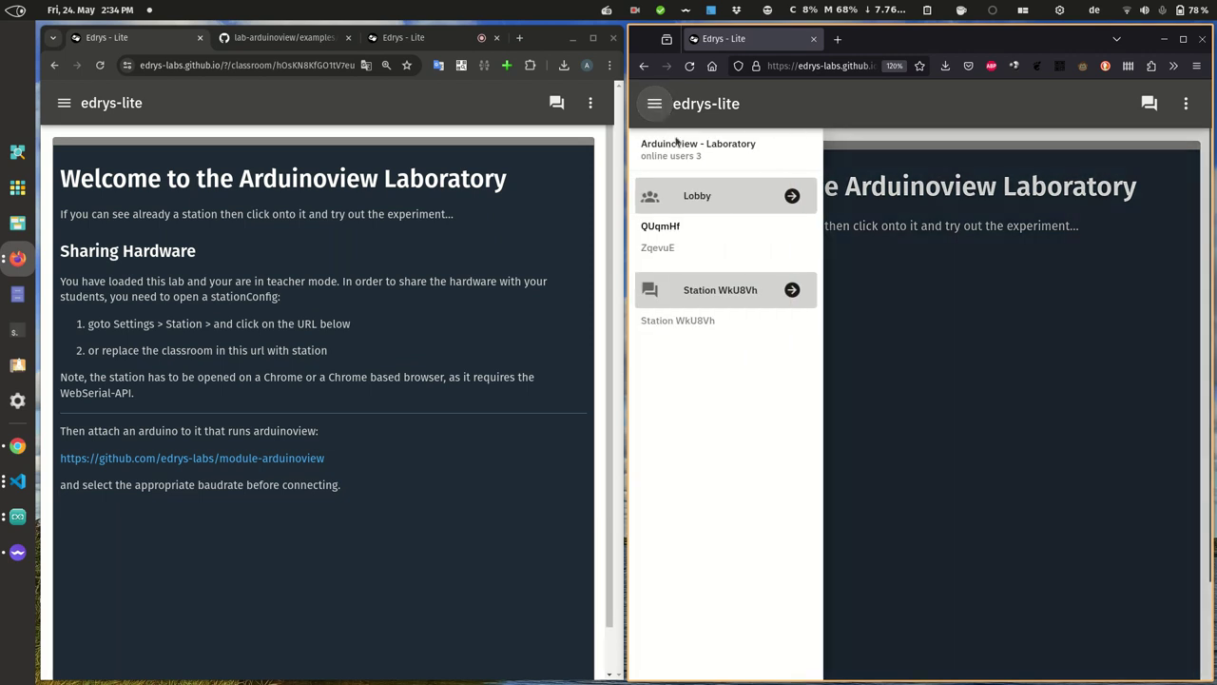
{"action": "left_click", "coordinate": [793, 290]}
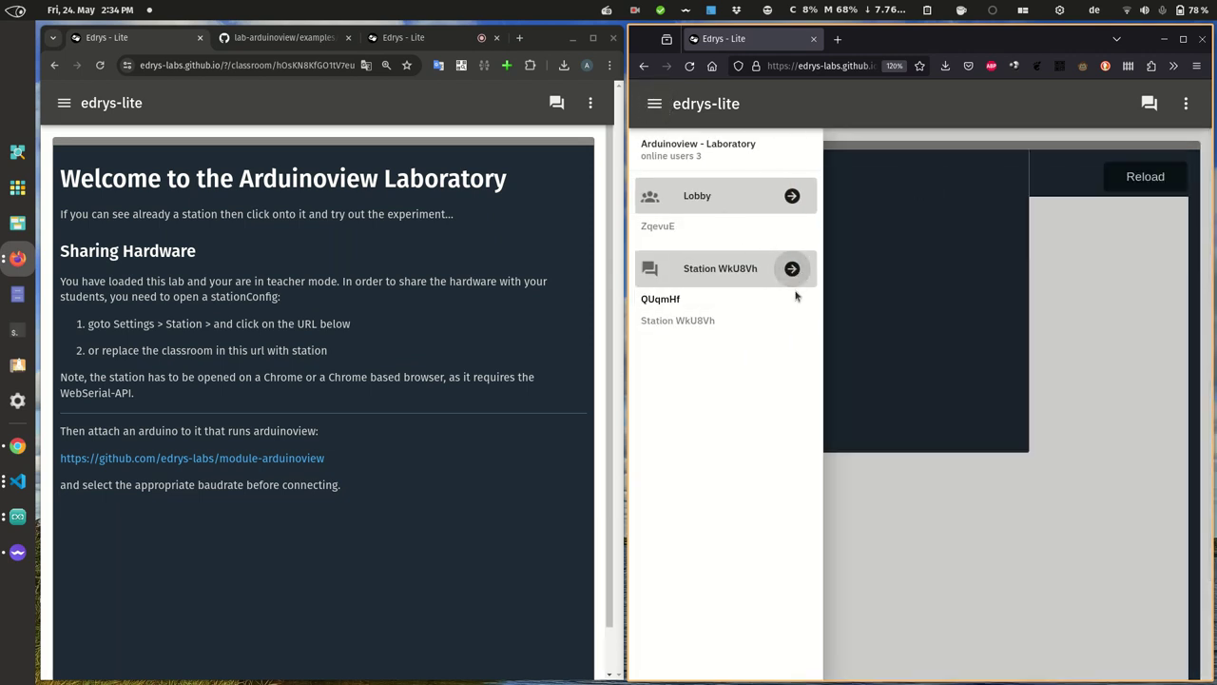
{"action": "left_click", "coordinate": [403, 40]}
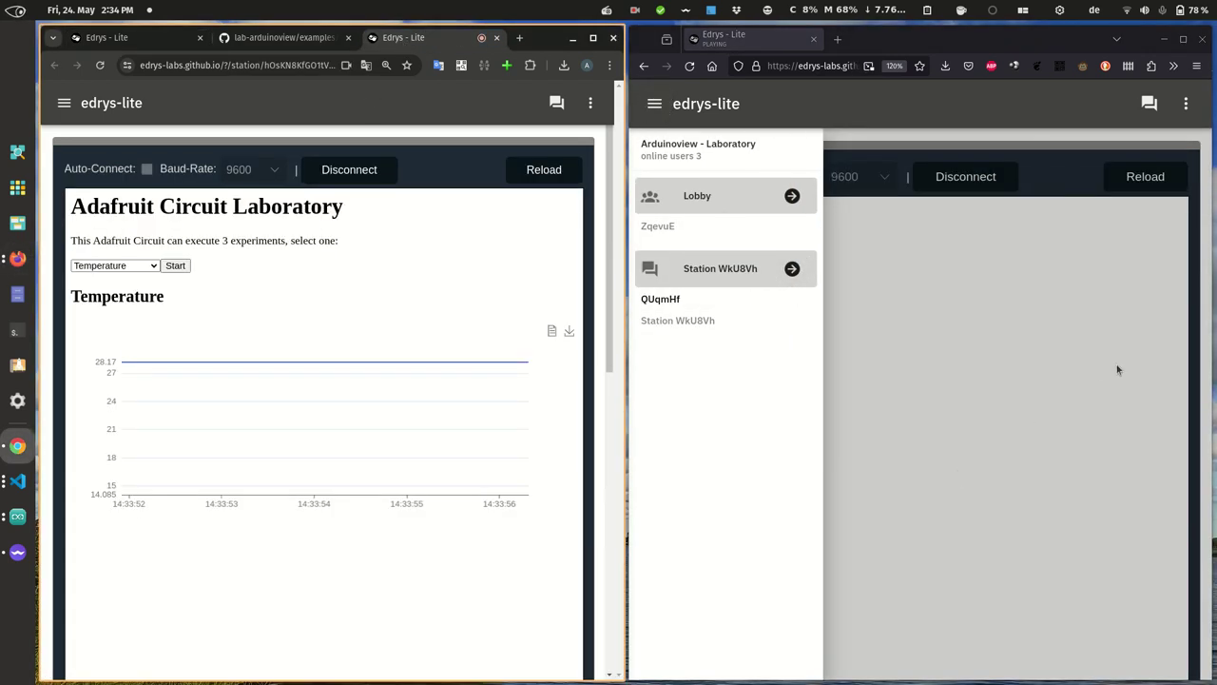
{"action": "left_click", "coordinate": [1203, 341]}
{"action": "scroll", "coordinate": [1204, 340], "scroll_direction": "down", "scroll_amount": 3}
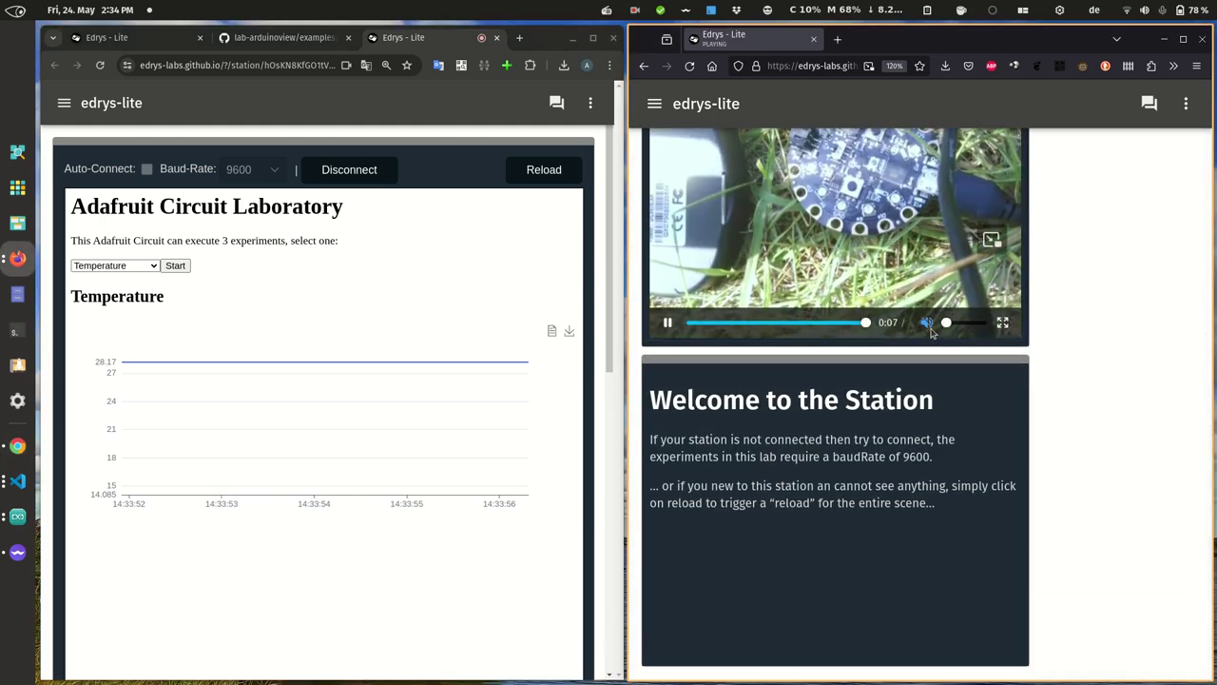
{"action": "scroll", "coordinate": [1093, 335], "scroll_direction": "up", "scroll_amount": 3}
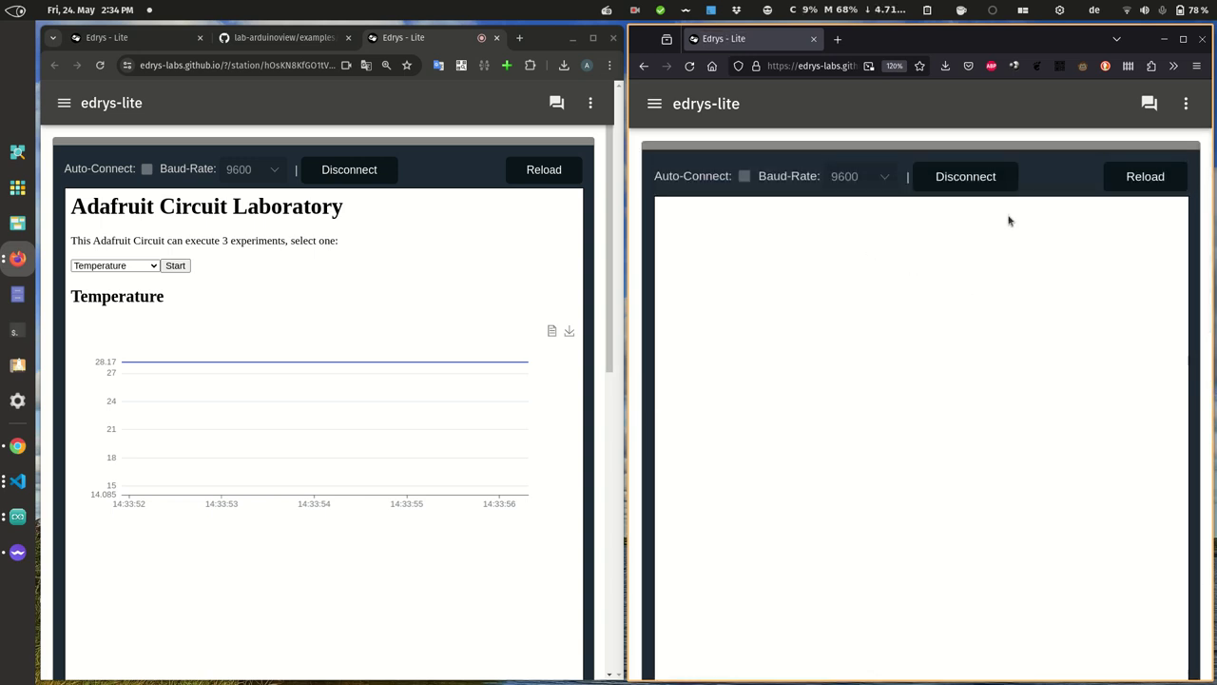
- Reload the experiment scene from both browsers and reconnect the station to the Circuit Playground (ttyACM0) from the Firefox room
{"action": "left_click", "coordinate": [1132, 178]}
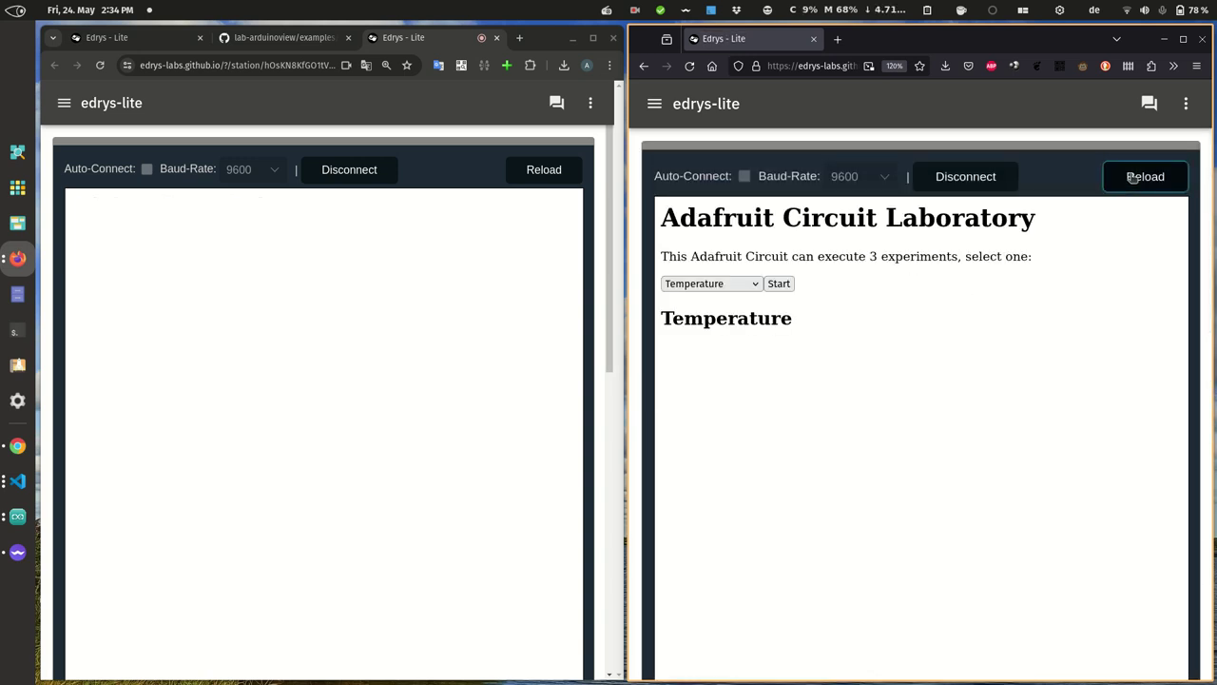
{"action": "left_click", "coordinate": [531, 173]}
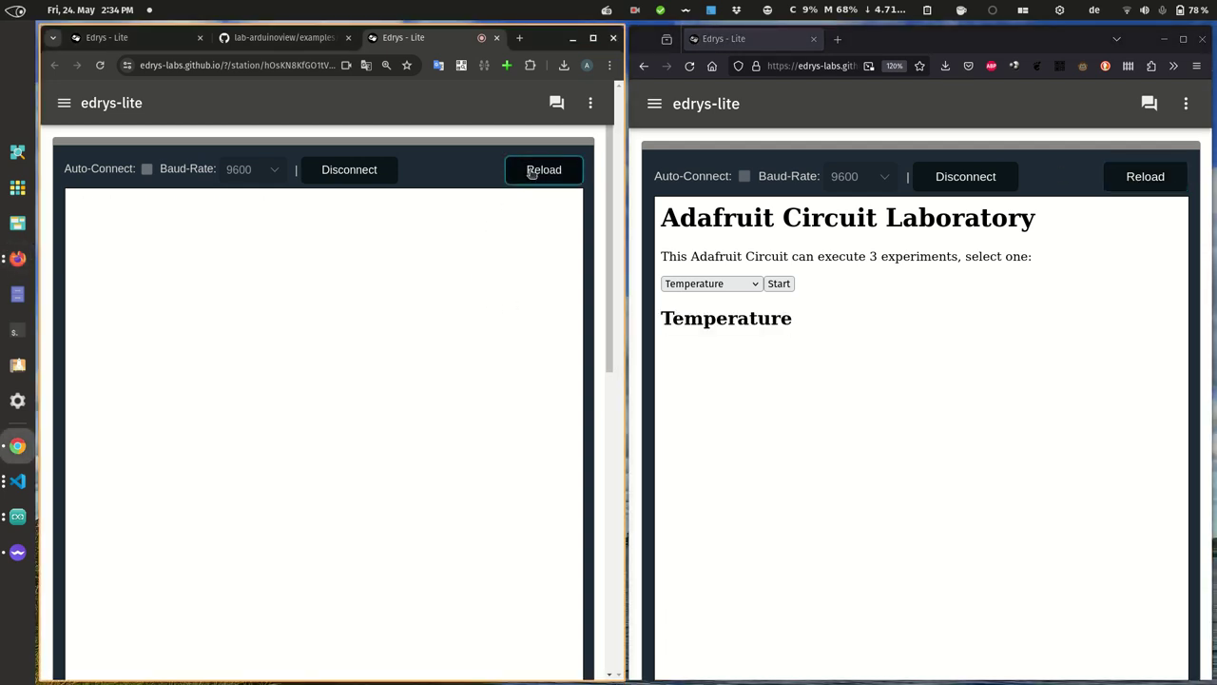
{"action": "left_click", "coordinate": [951, 177]}
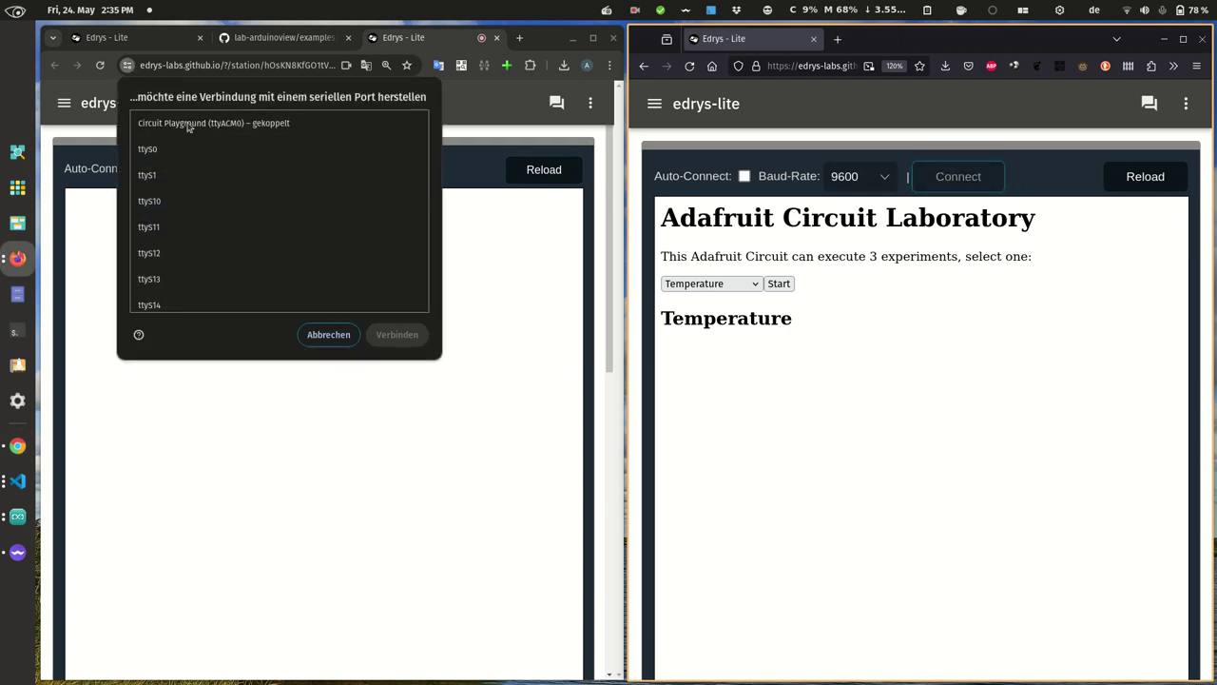
{"action": "left_click", "coordinate": [199, 124]}
{"action": "left_click", "coordinate": [380, 336]}
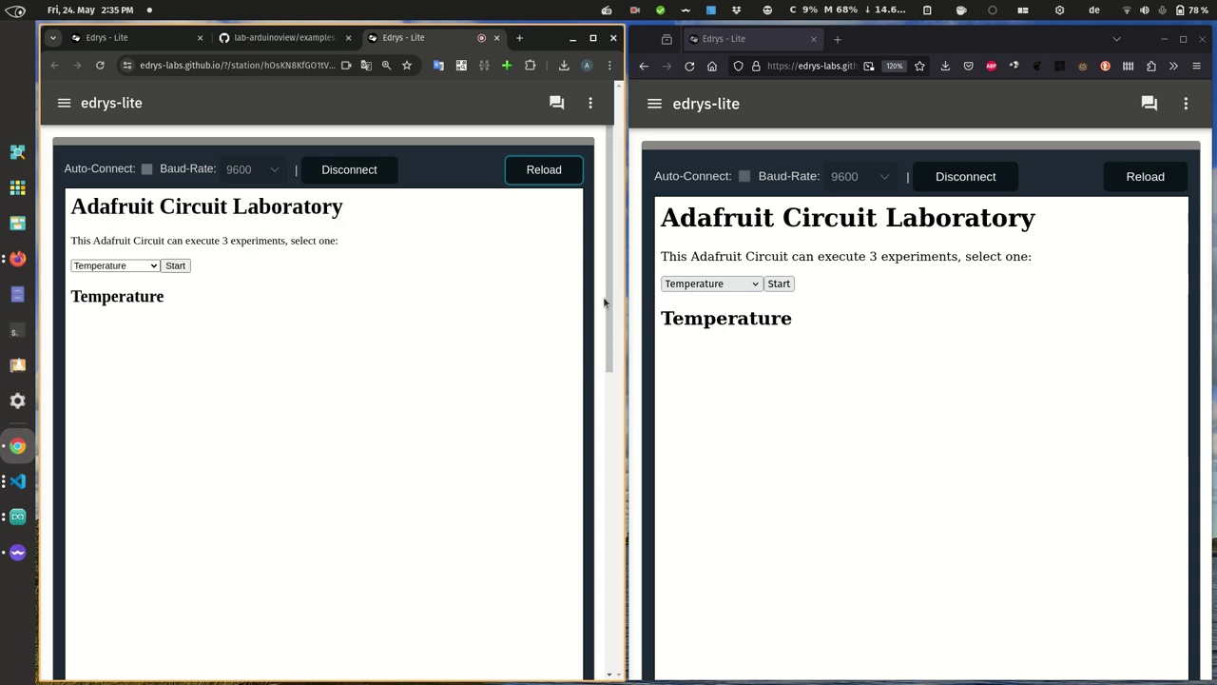
- Run the Temperature experiment from the Firefox room, stop it and look through the recorded readings in the chart's data view
{"action": "left_click_drag", "start_coordinate": [610, 307], "coordinate": [614, 342]}
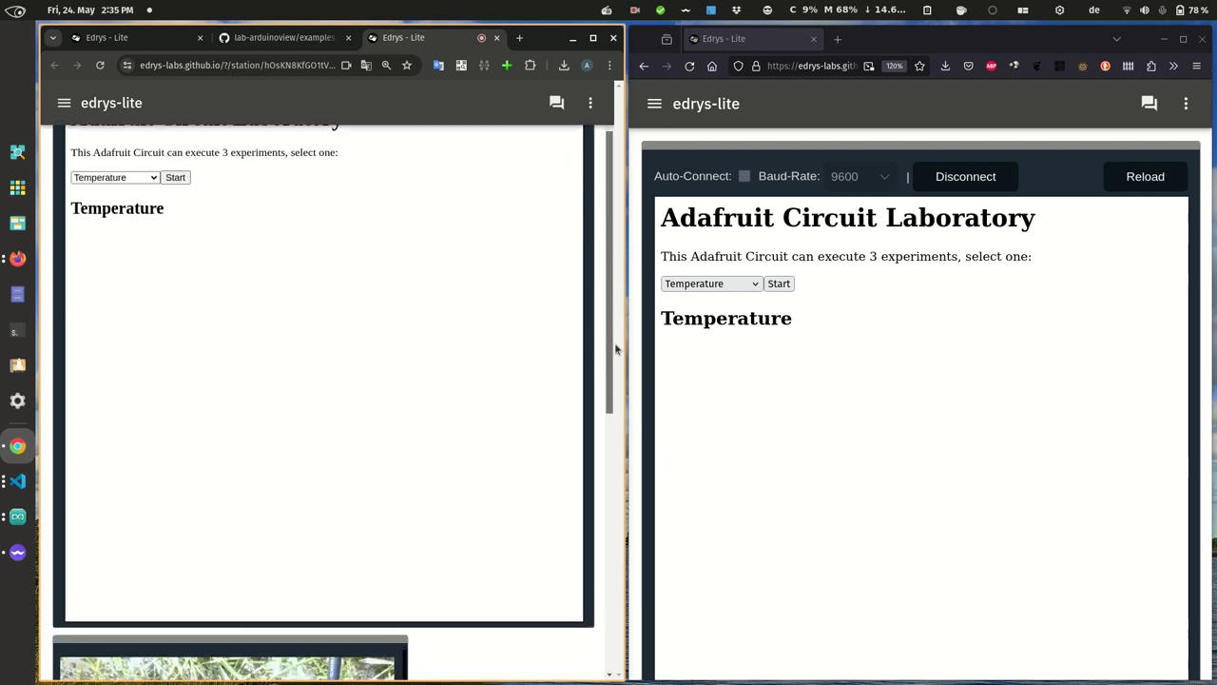
{"action": "left_click", "coordinate": [787, 285]}
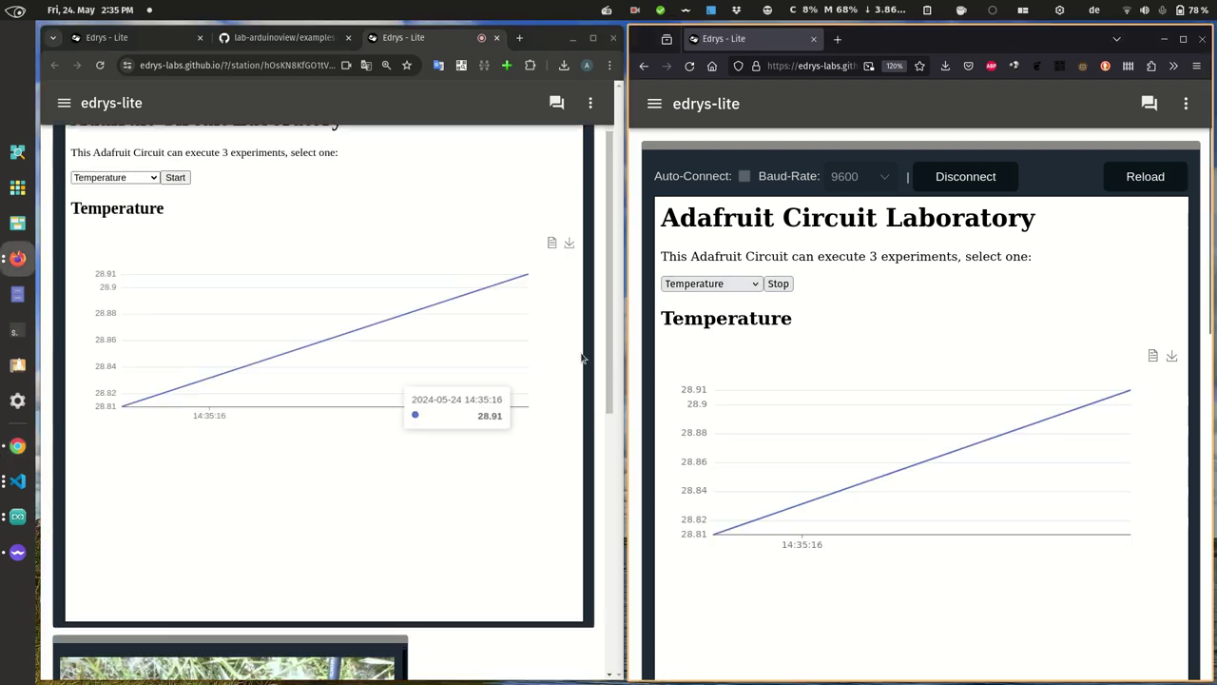
{"action": "left_click_drag", "start_coordinate": [611, 324], "coordinate": [613, 462]}
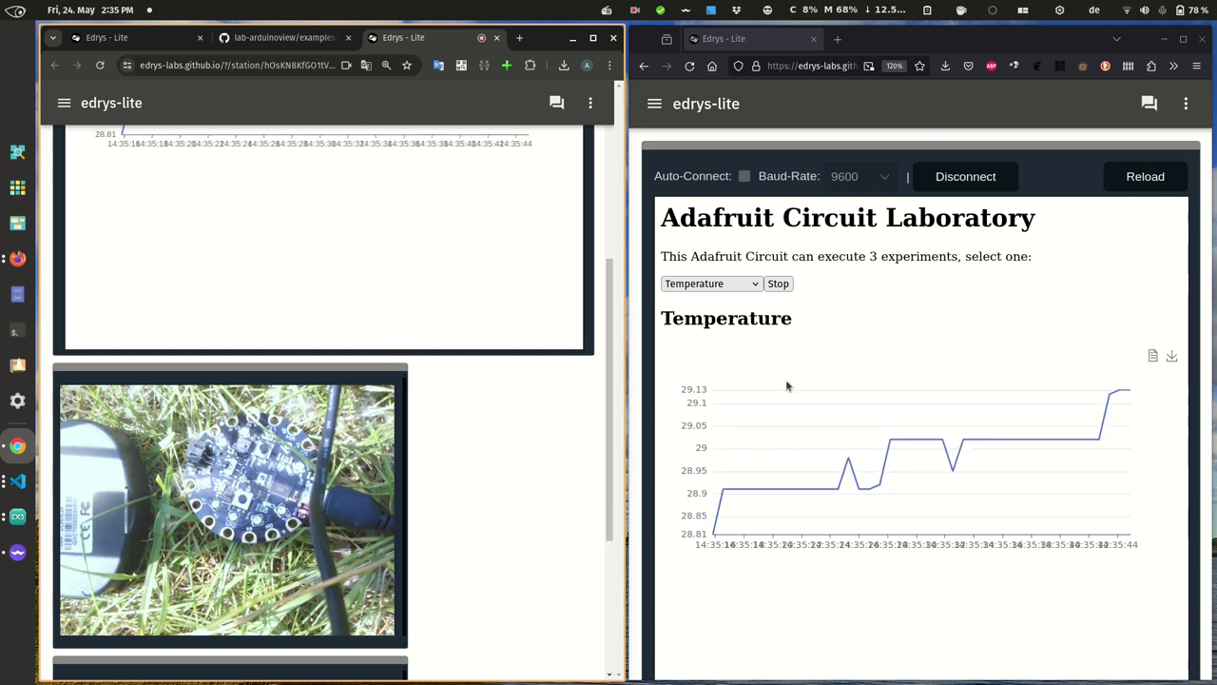
{"action": "left_click", "coordinate": [778, 283]}
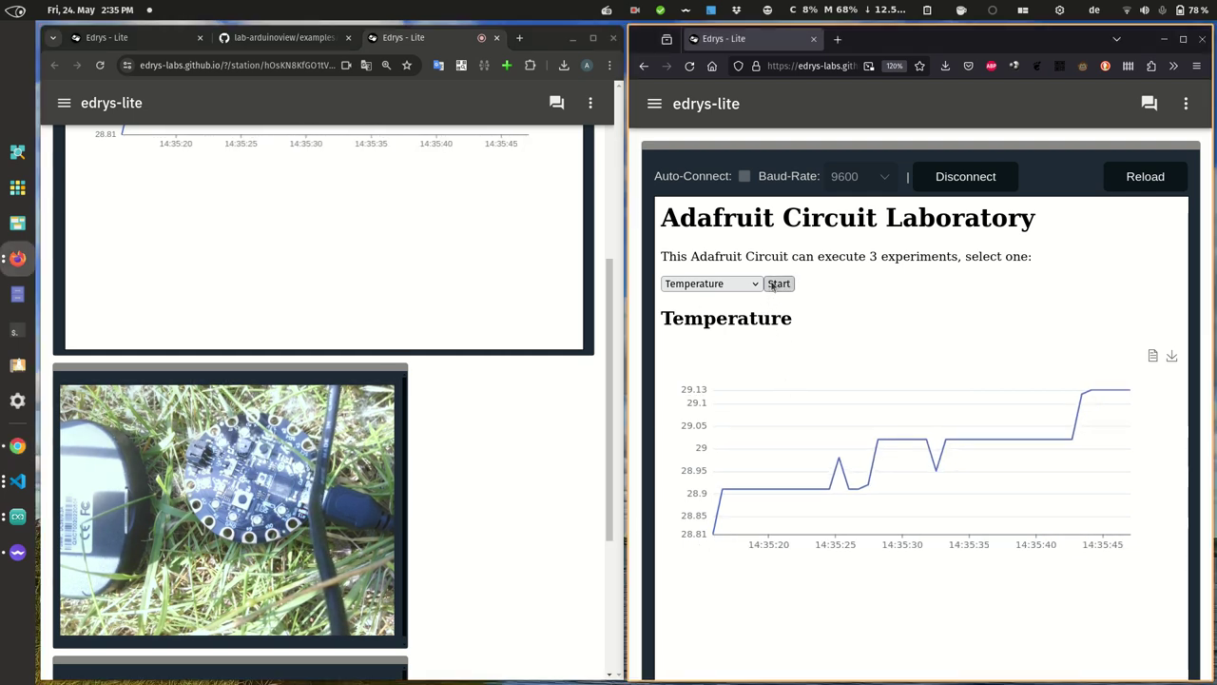
{"action": "left_click", "coordinate": [1154, 355]}
{"action": "scroll", "coordinate": [973, 454], "scroll_direction": "down", "scroll_amount": 6}
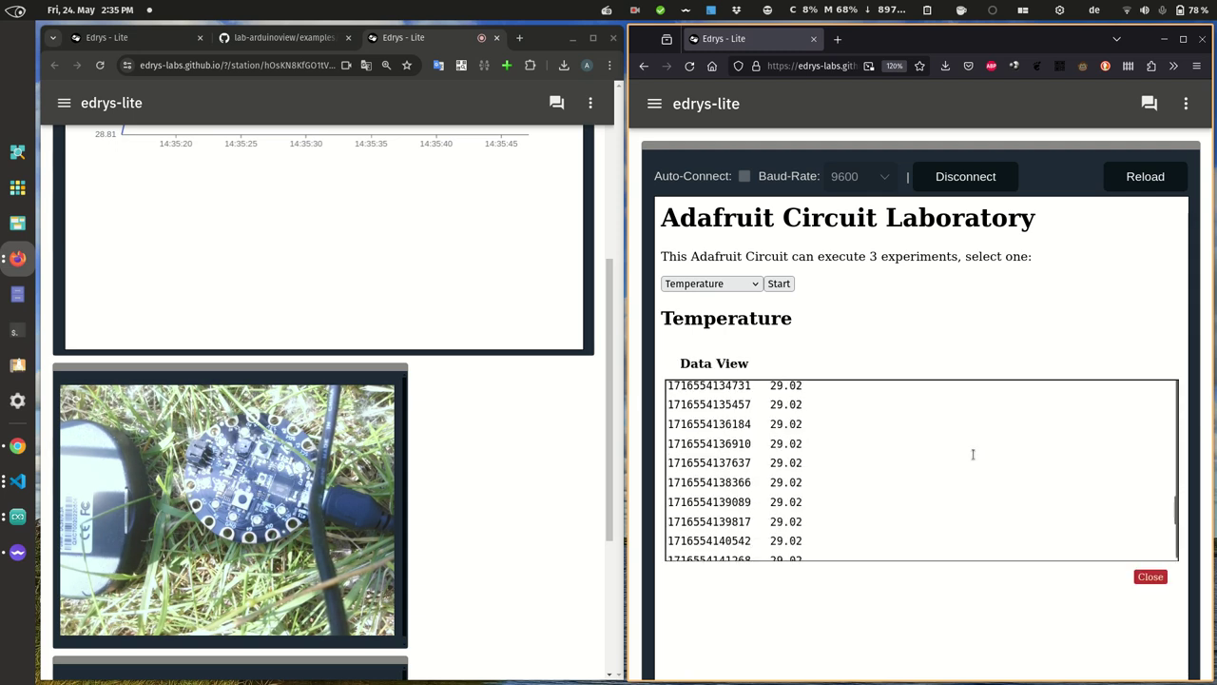
- Select the Make some Noise experiment in the Firefox room, show the experiment in the Chrome station page and start it from Firefox
{"action": "left_click", "coordinate": [756, 284]}
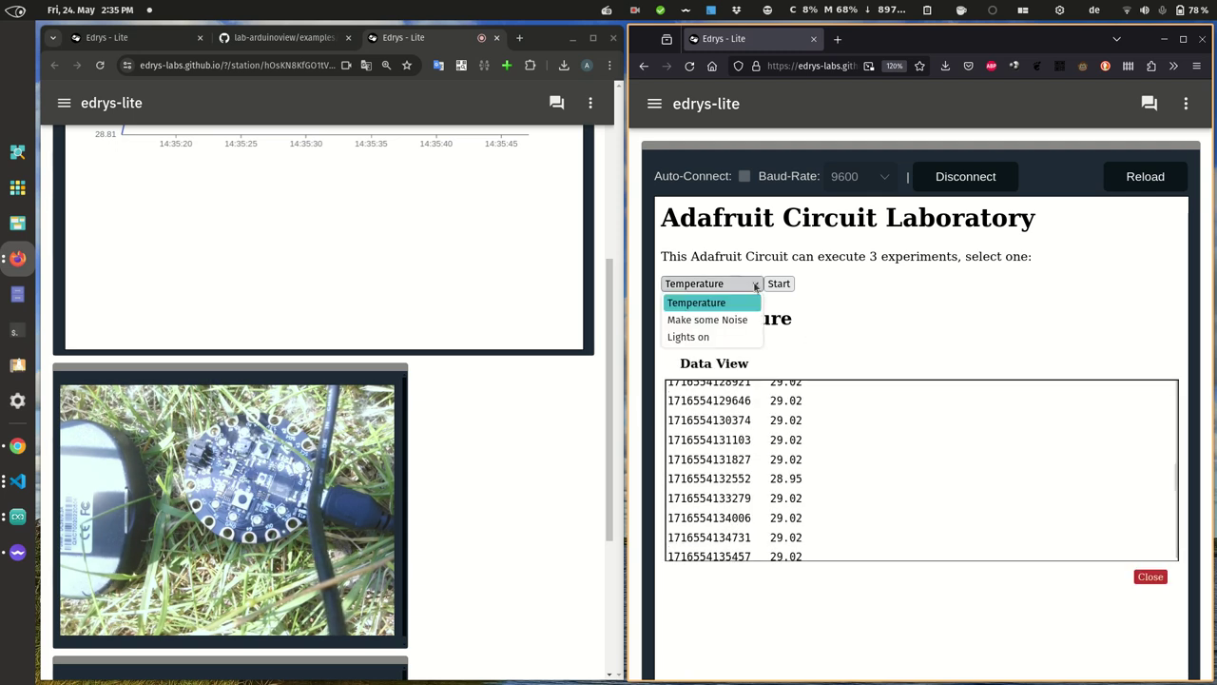
{"action": "left_click", "coordinate": [748, 320]}
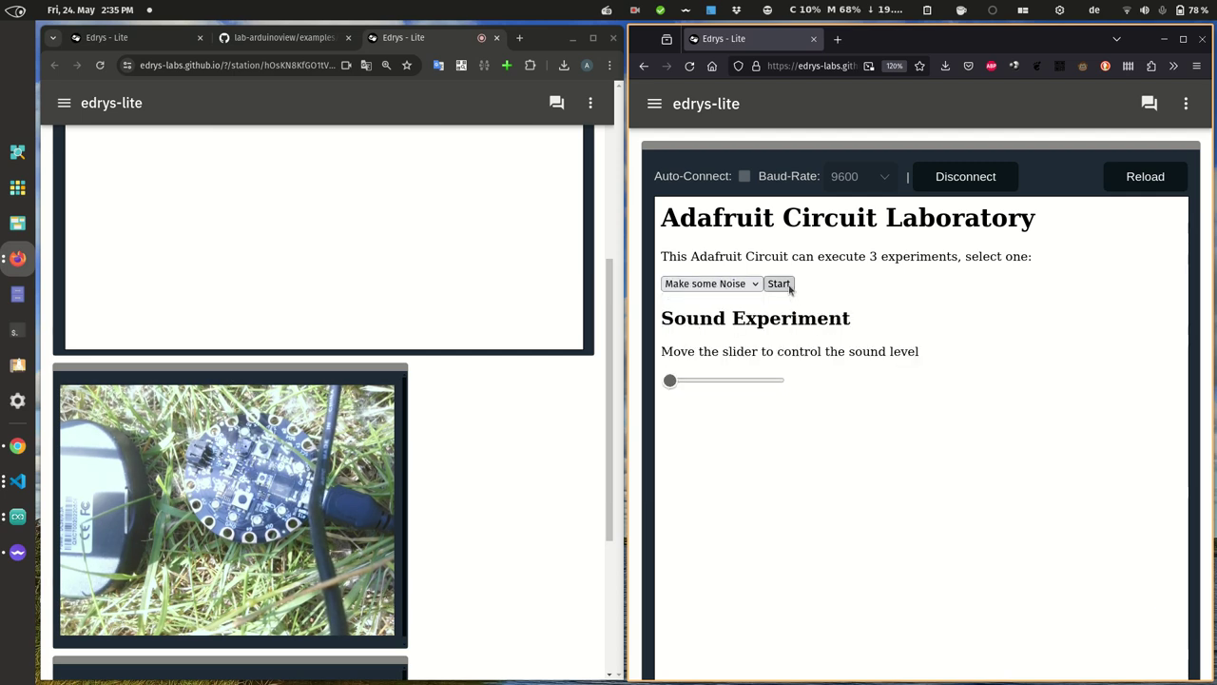
{"action": "scroll", "coordinate": [588, 392], "scroll_direction": "up", "scroll_amount": 4}
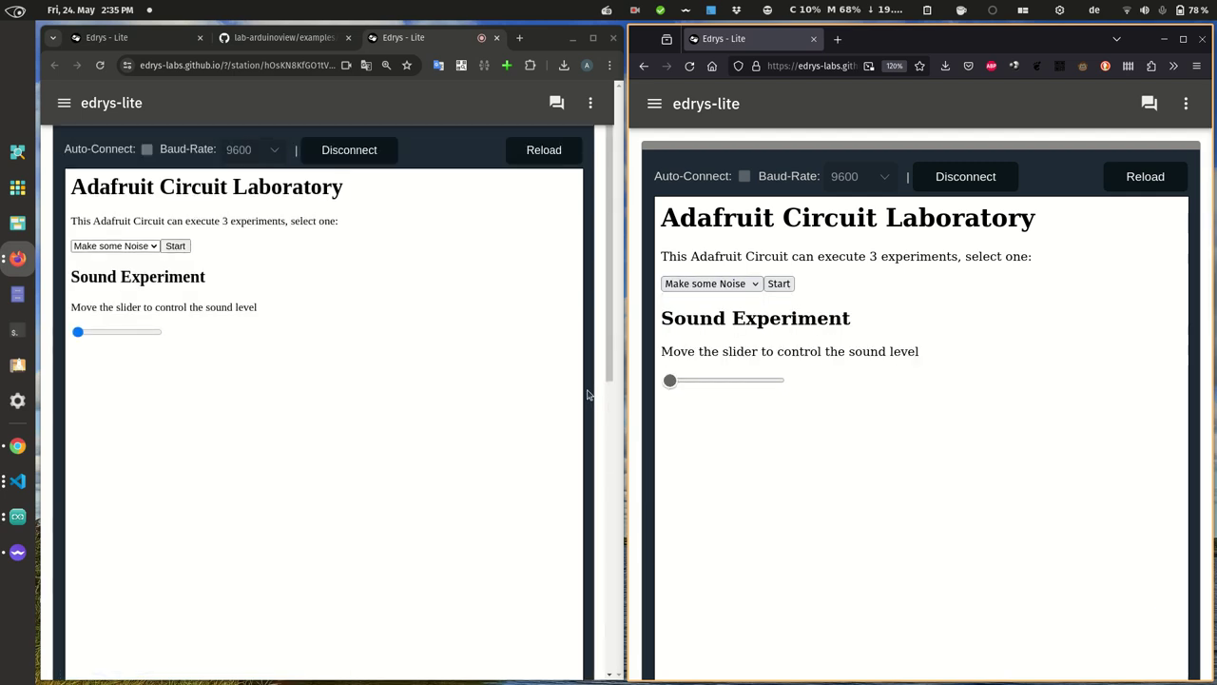
{"action": "left_click", "coordinate": [778, 284]}
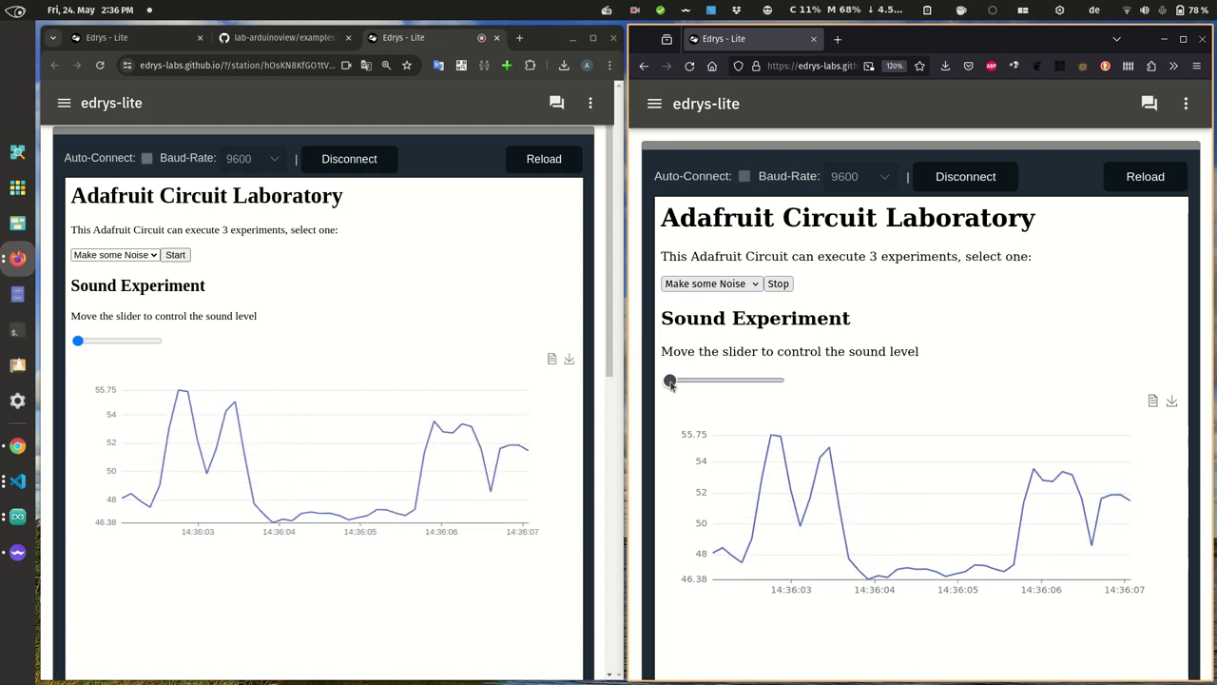
- Raise the sound level slider in stages to its maximum, lower it back to the minimum and stop the sound experiment
{"action": "left_click_drag", "start_coordinate": [670, 381], "coordinate": [767, 379]}
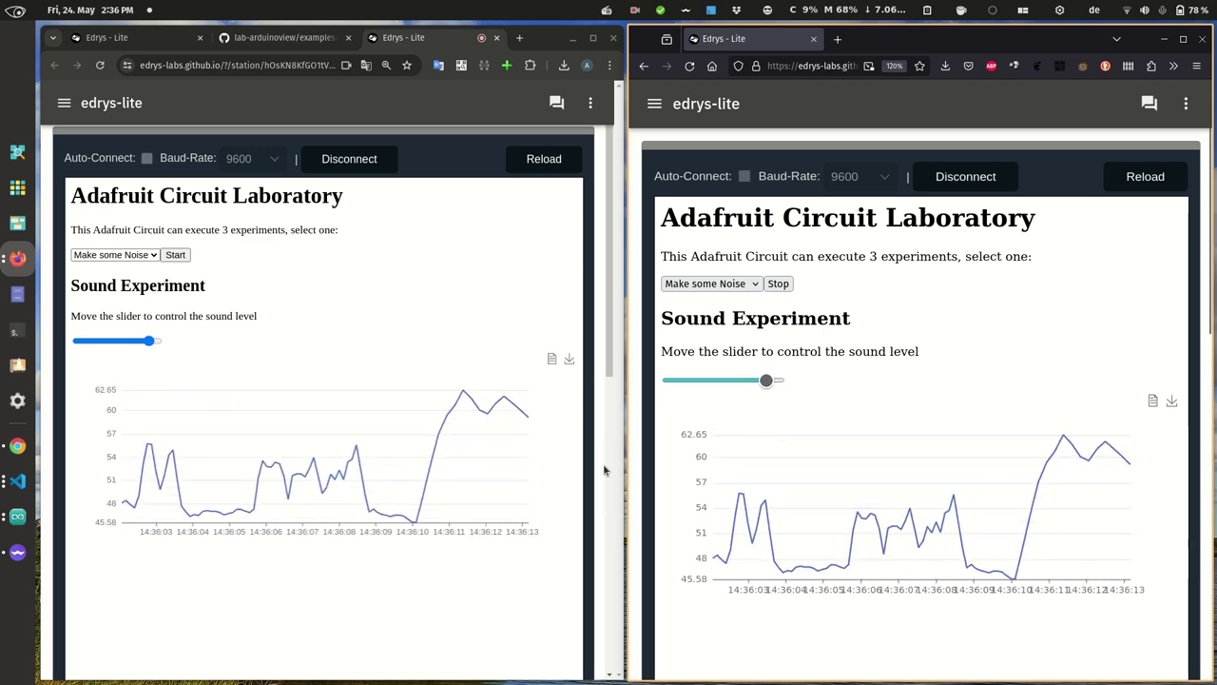
{"action": "scroll", "coordinate": [562, 467], "scroll_direction": "down", "scroll_amount": 3}
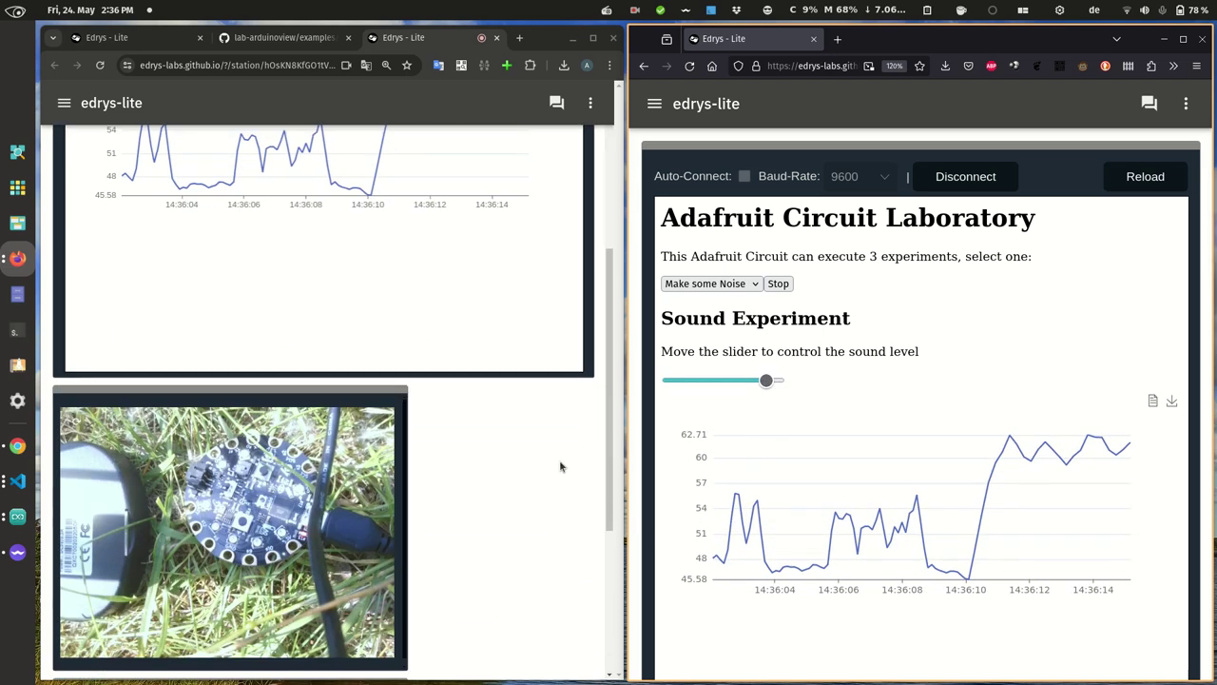
{"action": "mouse_move", "coordinate": [273, 483]}
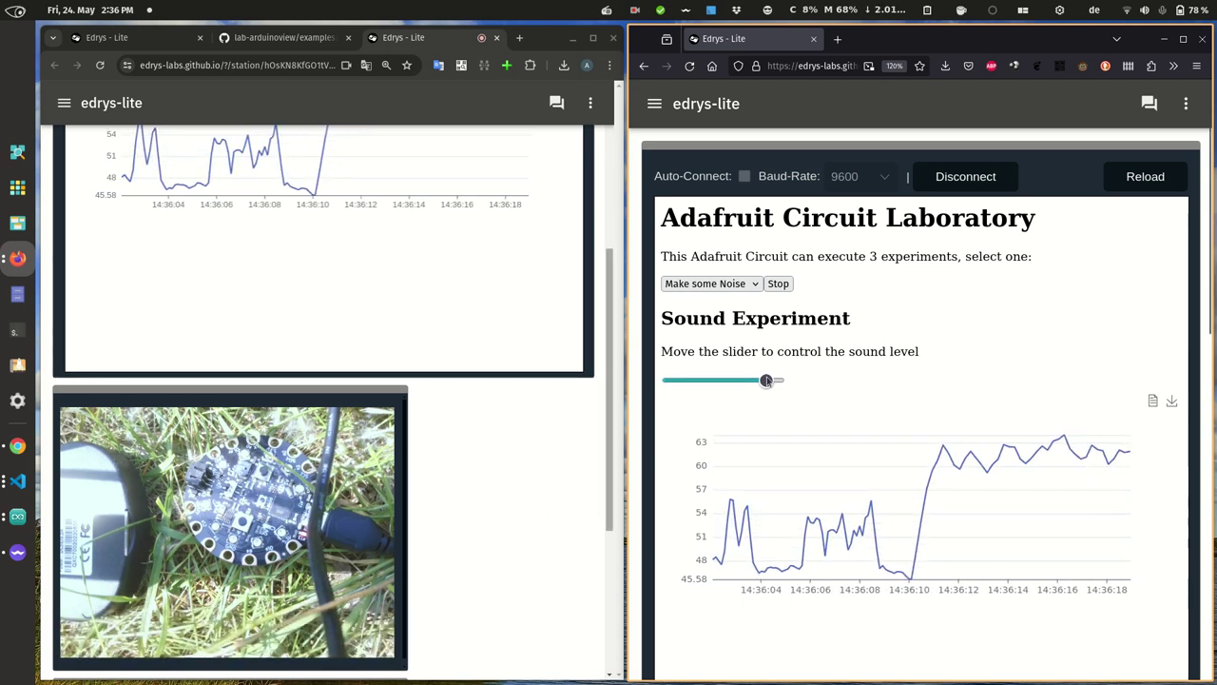
{"action": "left_click_drag", "start_coordinate": [766, 380], "coordinate": [780, 383]}
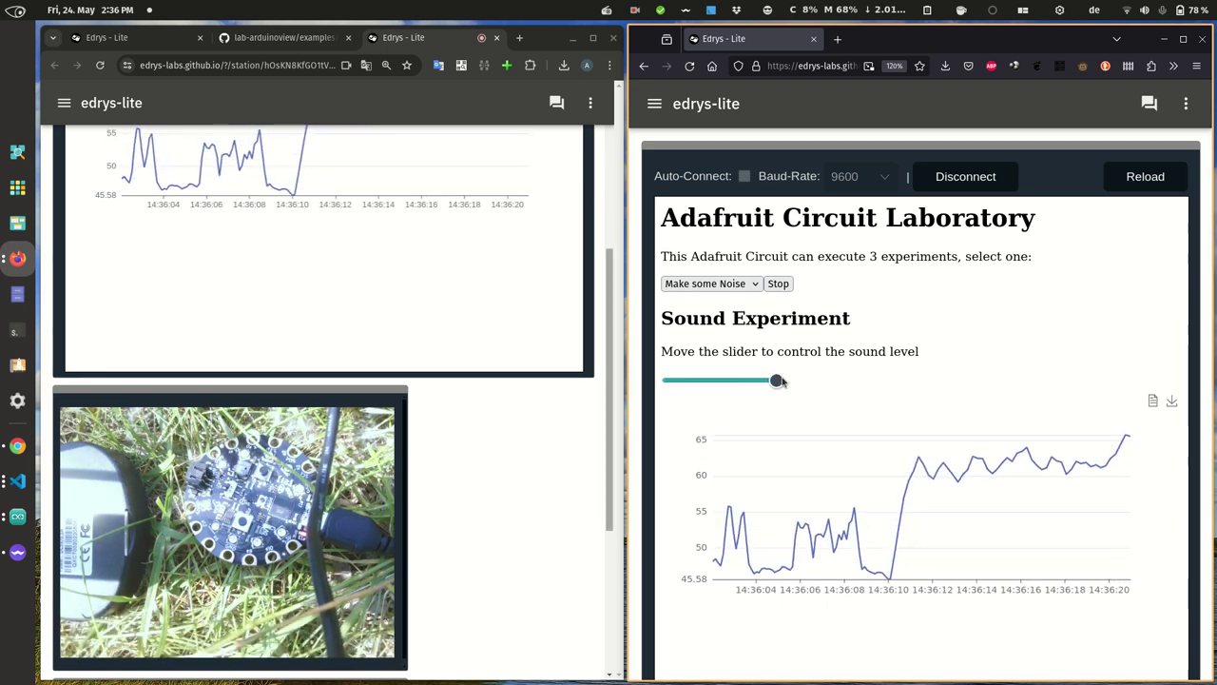
{"action": "left_click_drag", "start_coordinate": [766, 384], "coordinate": [701, 383]}
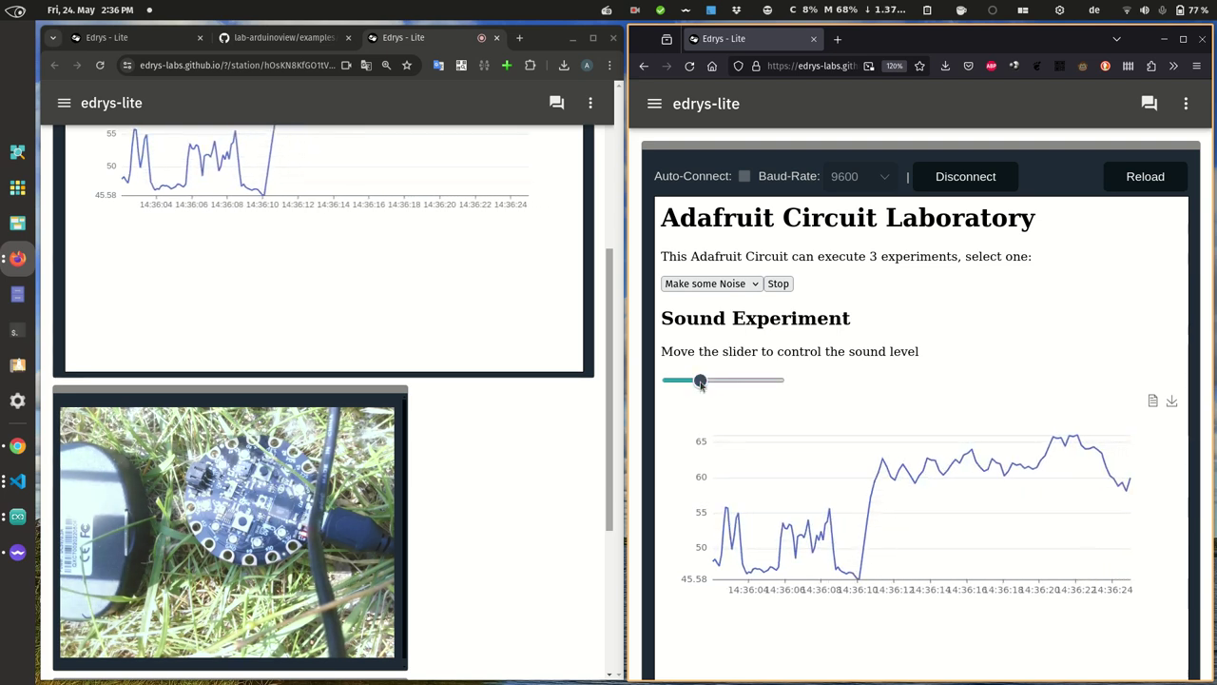
{"action": "left_click_drag", "start_coordinate": [672, 384], "coordinate": [671, 384]}
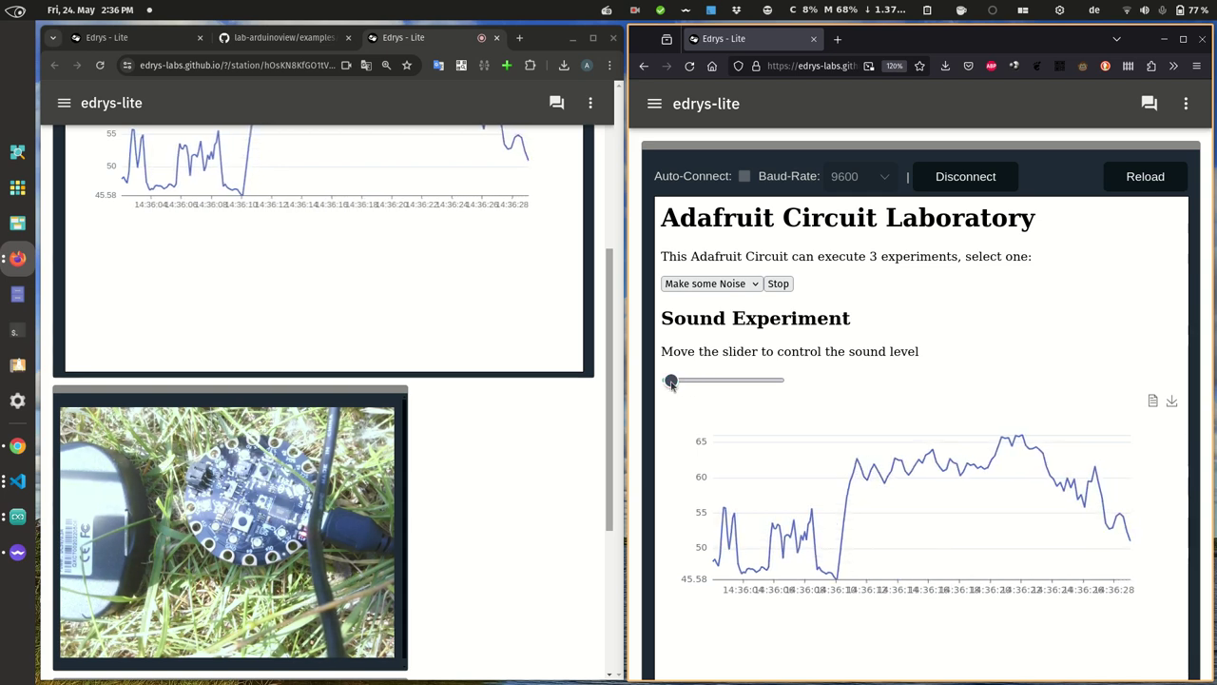
{"action": "left_click", "coordinate": [671, 382]}
{"action": "left_click_drag", "start_coordinate": [671, 383], "coordinate": [640, 384]}
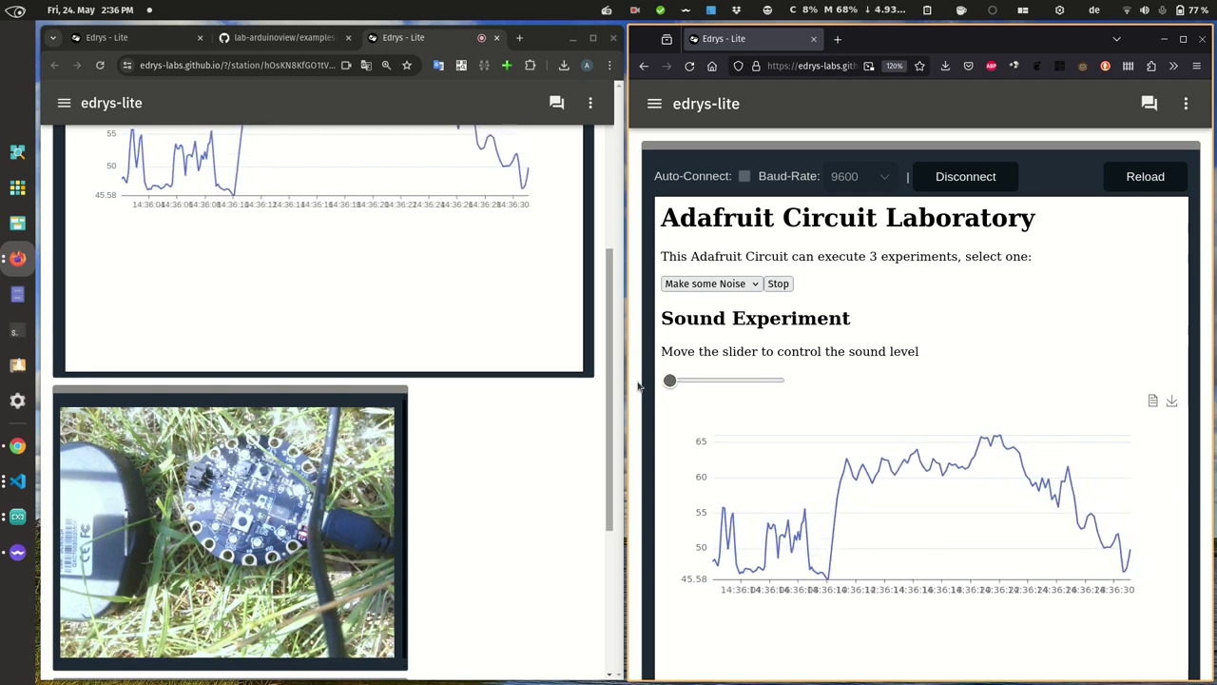
{"action": "left_click", "coordinate": [786, 286]}
- Select the Lights on experiment in the Firefox room and start it
{"action": "left_click", "coordinate": [752, 286]}
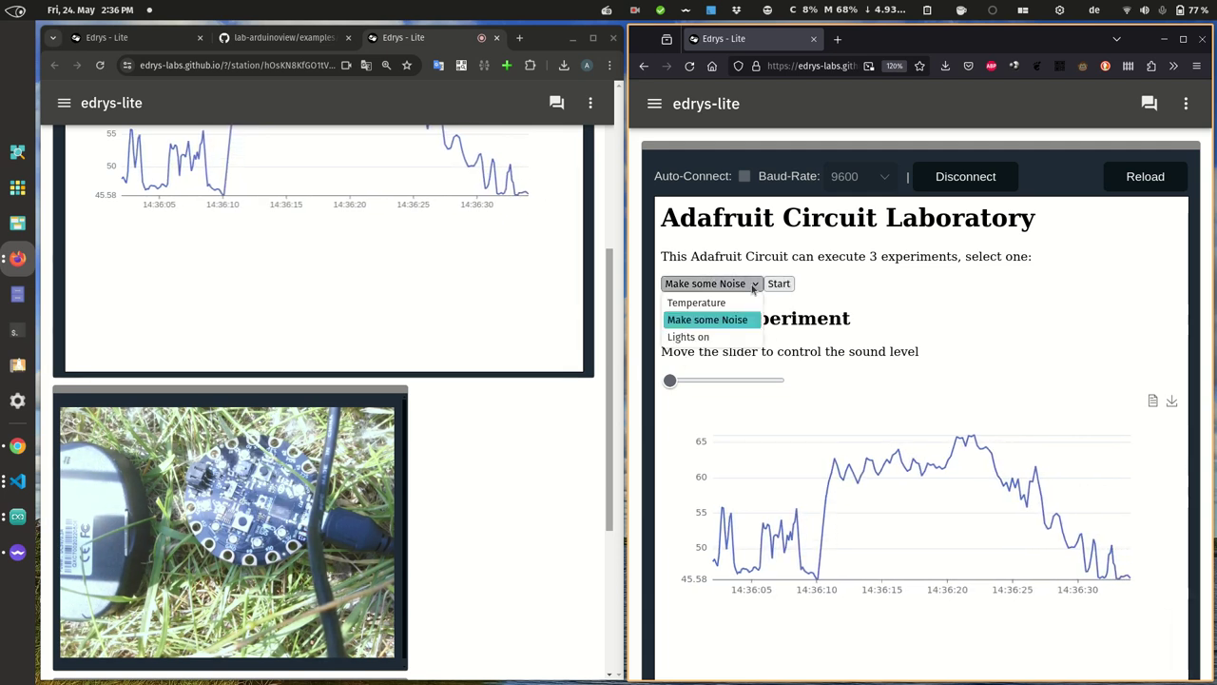
{"action": "left_click", "coordinate": [731, 337]}
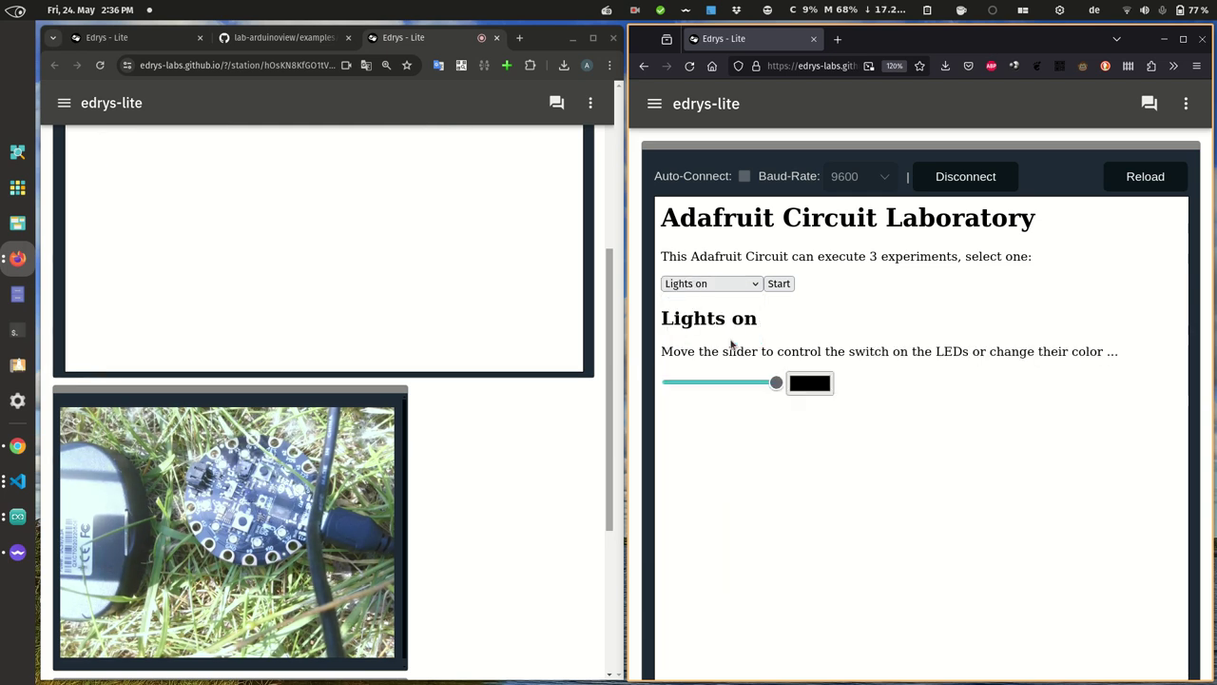
{"action": "left_click", "coordinate": [783, 283]}
{"action": "mouse_move", "coordinate": [285, 490]}
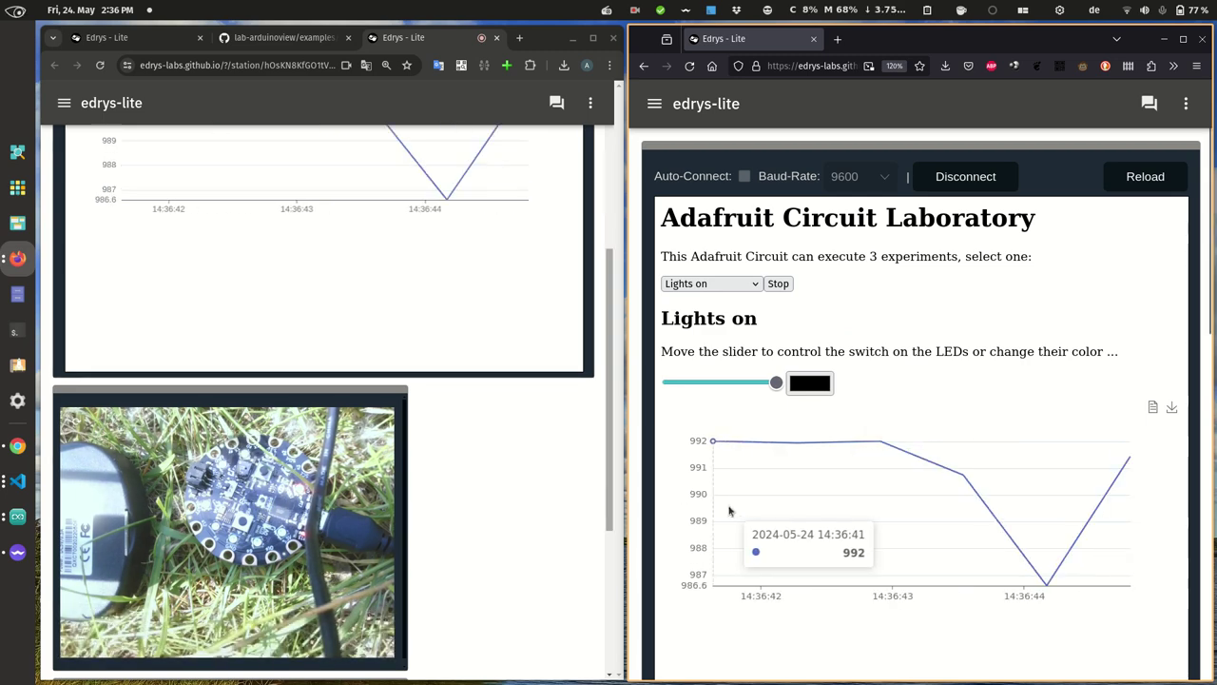
- Set the LED color to the custom bright green, check the camera stream in Chrome and keep the LED slider at its maximum
{"action": "left_click", "coordinate": [811, 390]}
{"action": "left_click", "coordinate": [830, 434]}
{"action": "left_click", "coordinate": [1050, 266]}
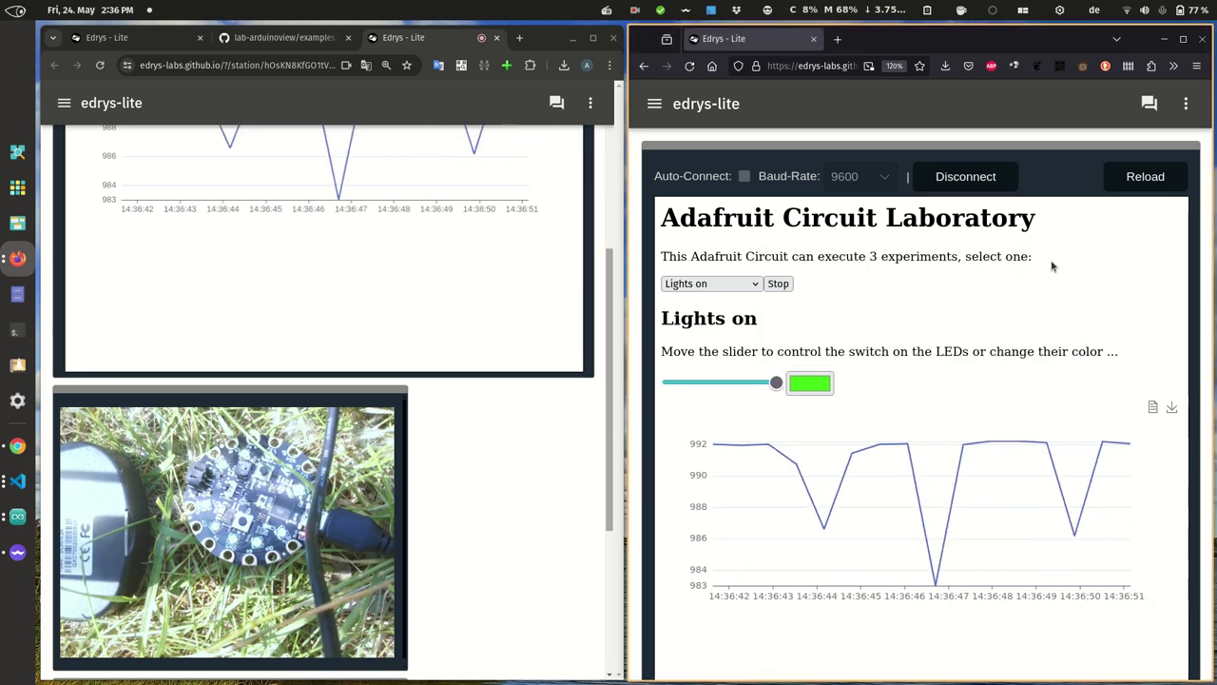
{"action": "scroll", "coordinate": [570, 340], "scroll_direction": "up", "scroll_amount": 4}
{"action": "scroll", "coordinate": [572, 337], "scroll_direction": "down", "scroll_amount": 7}
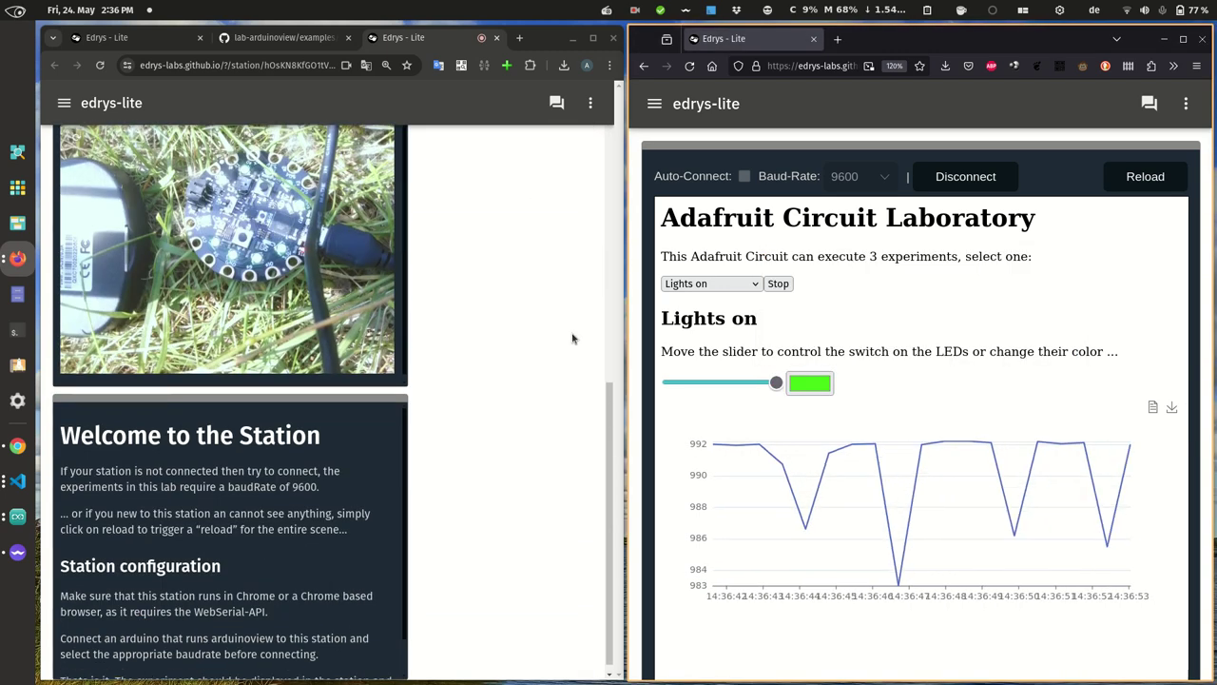
{"action": "scroll", "coordinate": [571, 338], "scroll_direction": "up", "scroll_amount": 2}
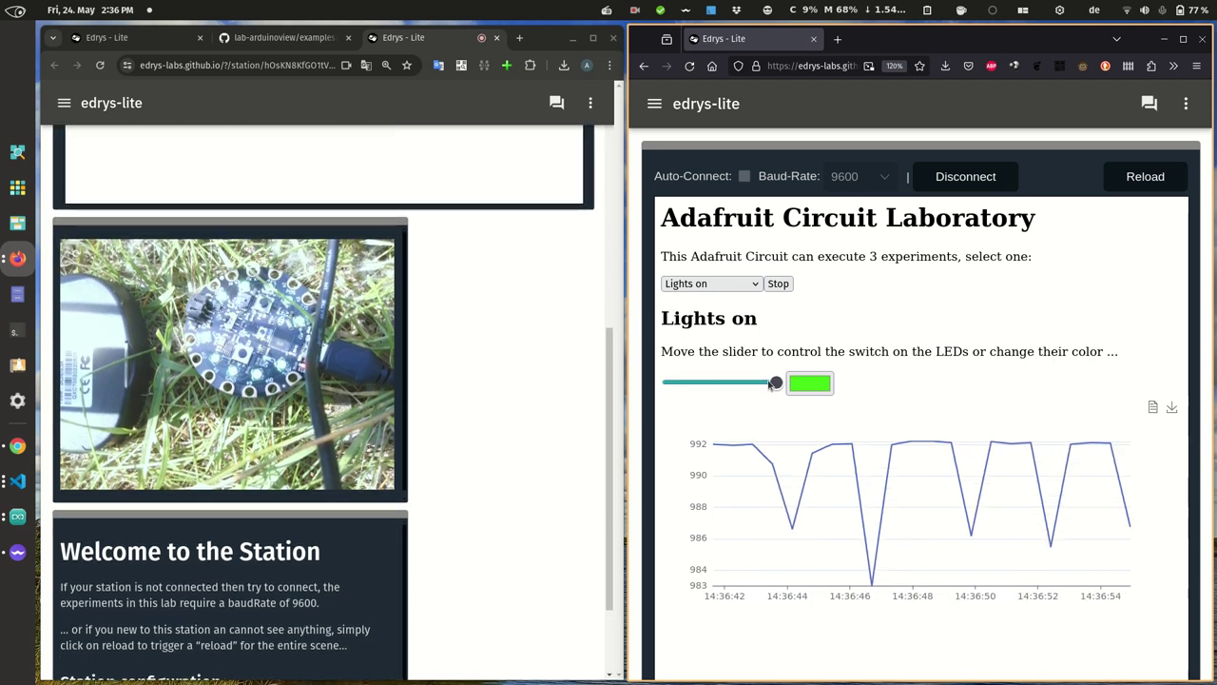
{"action": "mouse_move", "coordinate": [770, 383]}
{"action": "left_mouse_down"}
{"action": "mouse_move", "coordinate": [686, 385]}
{"action": "mouse_move", "coordinate": [778, 384]}
{"action": "left_mouse_up"}
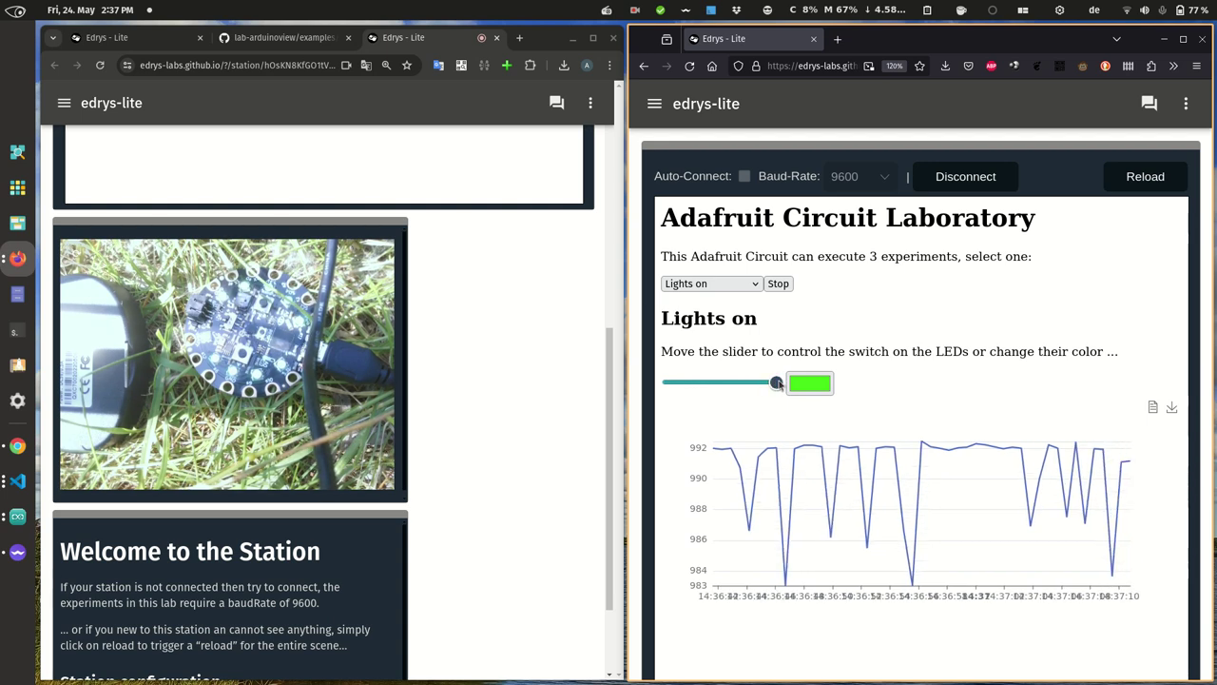
- Change the LED color to the custom red and lower the LED slider to about two thirds
{"action": "left_click", "coordinate": [811, 383]}
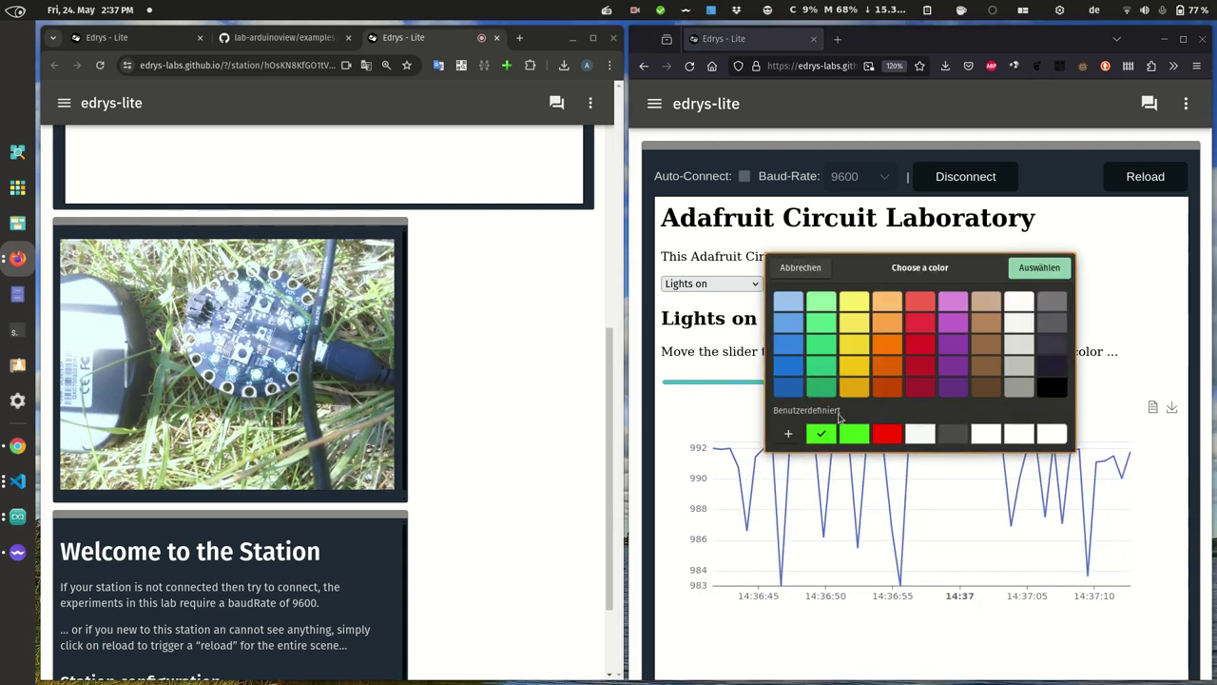
{"action": "left_click", "coordinate": [886, 433]}
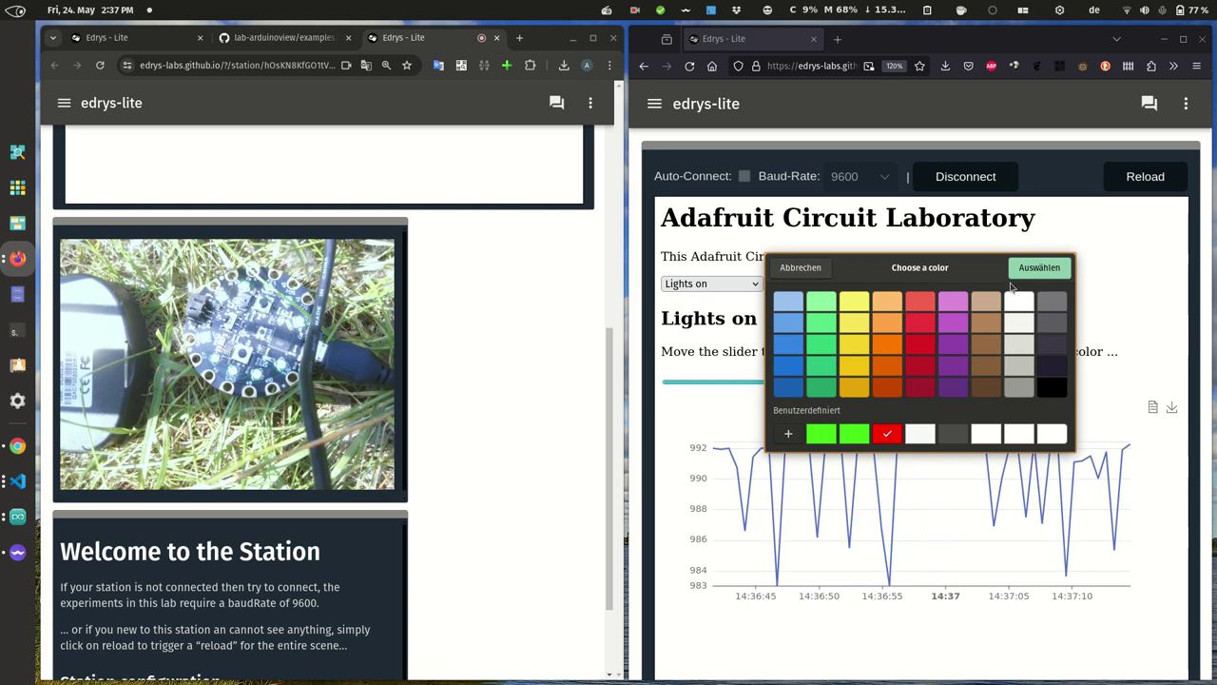
{"action": "left_click", "coordinate": [1037, 268]}
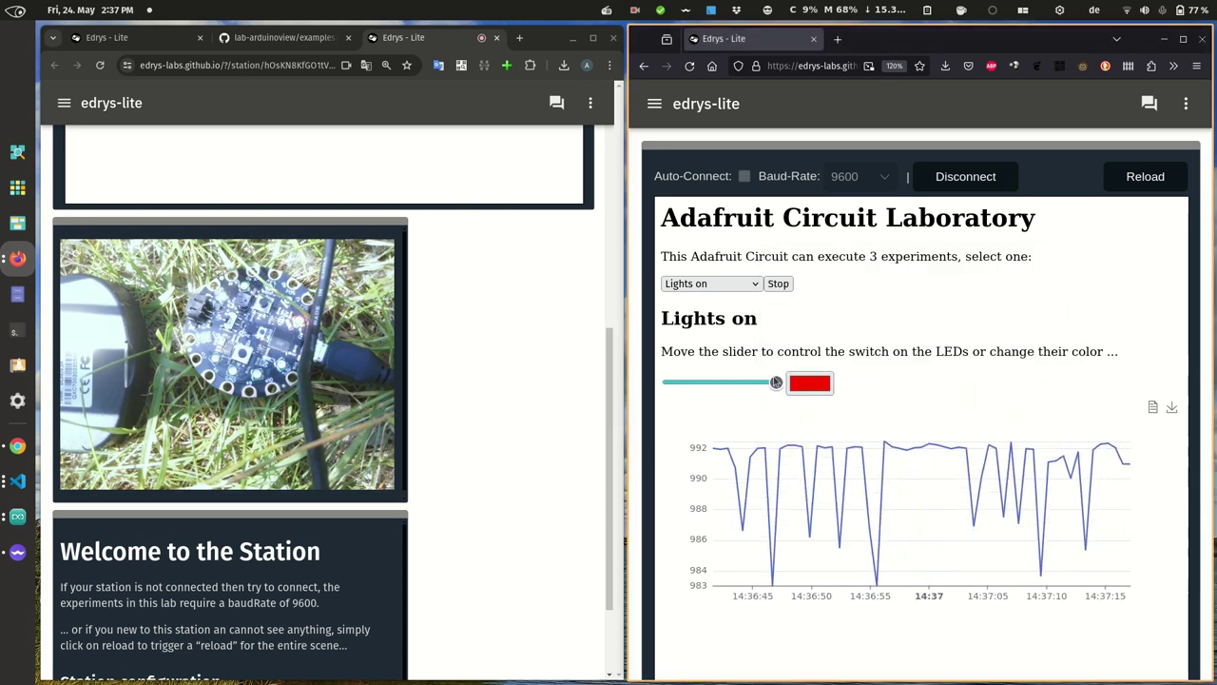
{"action": "left_click", "coordinate": [768, 383]}
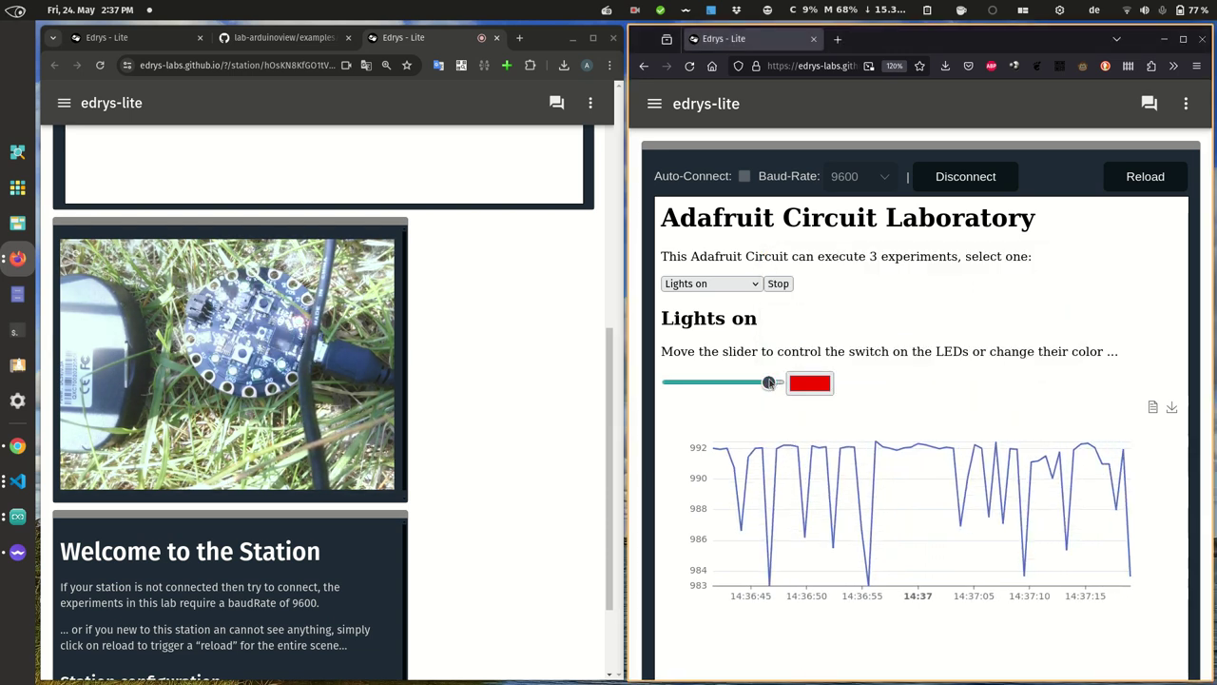
{"action": "left_click_drag", "start_coordinate": [768, 382], "coordinate": [737, 382]}
- Pick a darker red for the LEDs from the Chrome station page and check the board in its camera stream
{"action": "scroll", "coordinate": [472, 409], "scroll_direction": "up", "scroll_amount": 4}
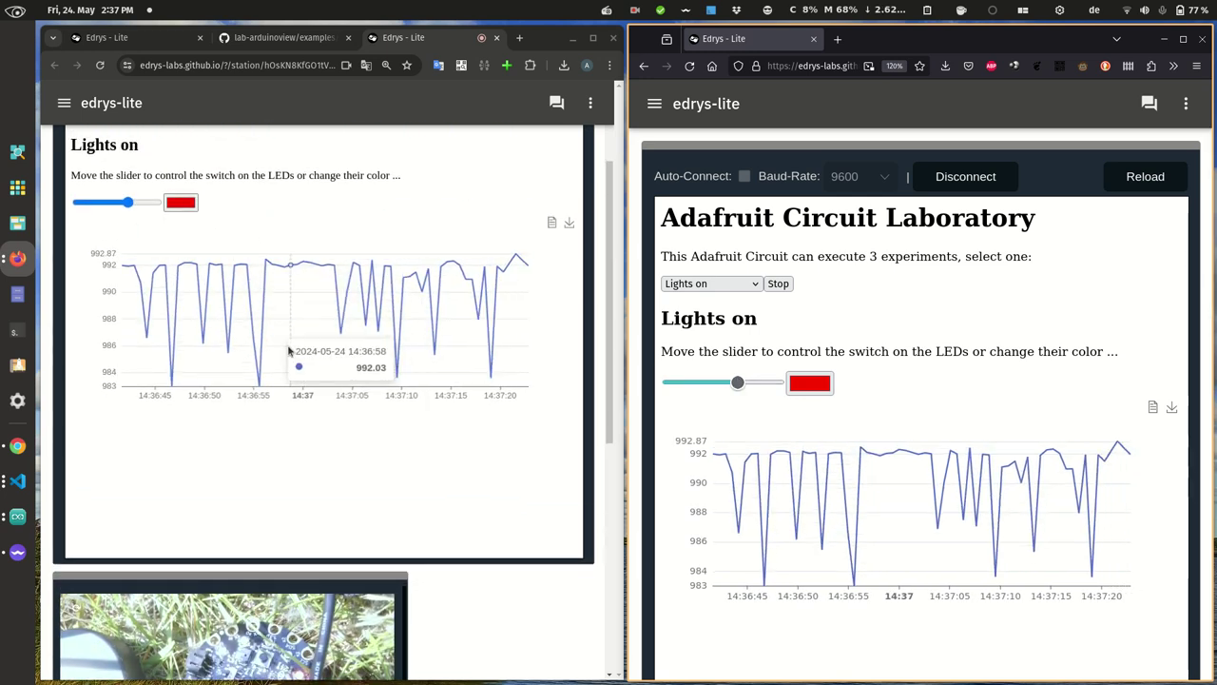
{"action": "scroll", "coordinate": [304, 375], "scroll_direction": "down", "scroll_amount": 3}
{"action": "scroll", "coordinate": [291, 348], "scroll_direction": "up", "scroll_amount": 5}
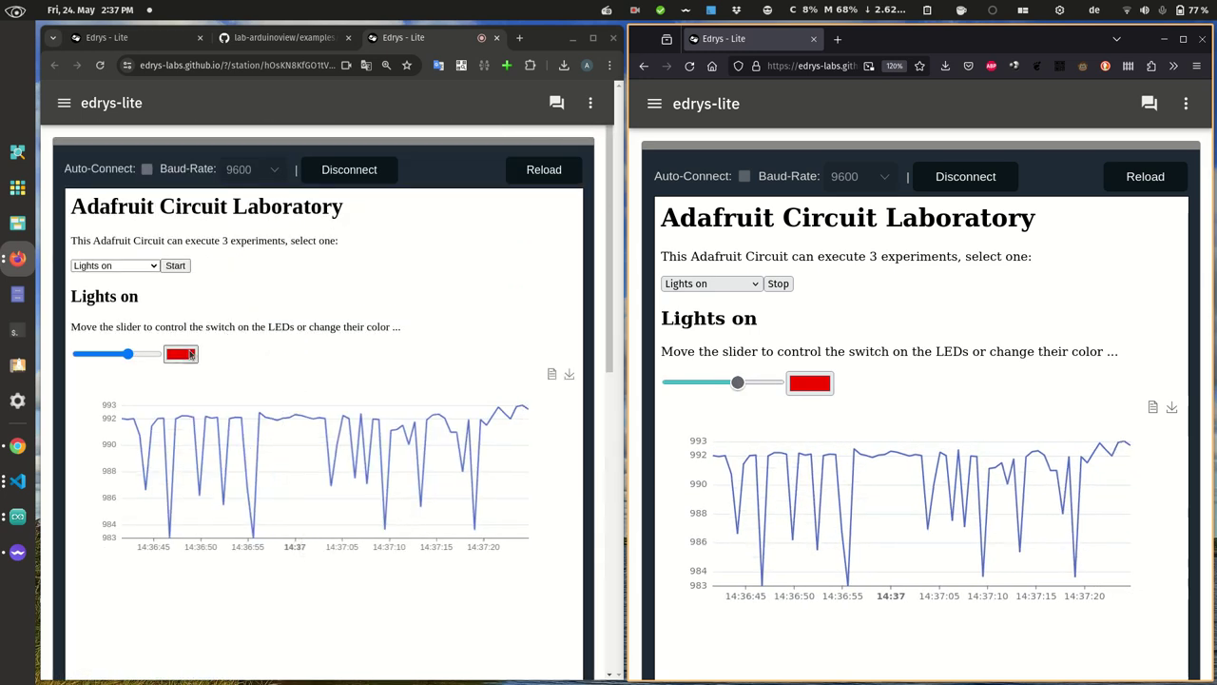
{"action": "left_click", "coordinate": [180, 356]}
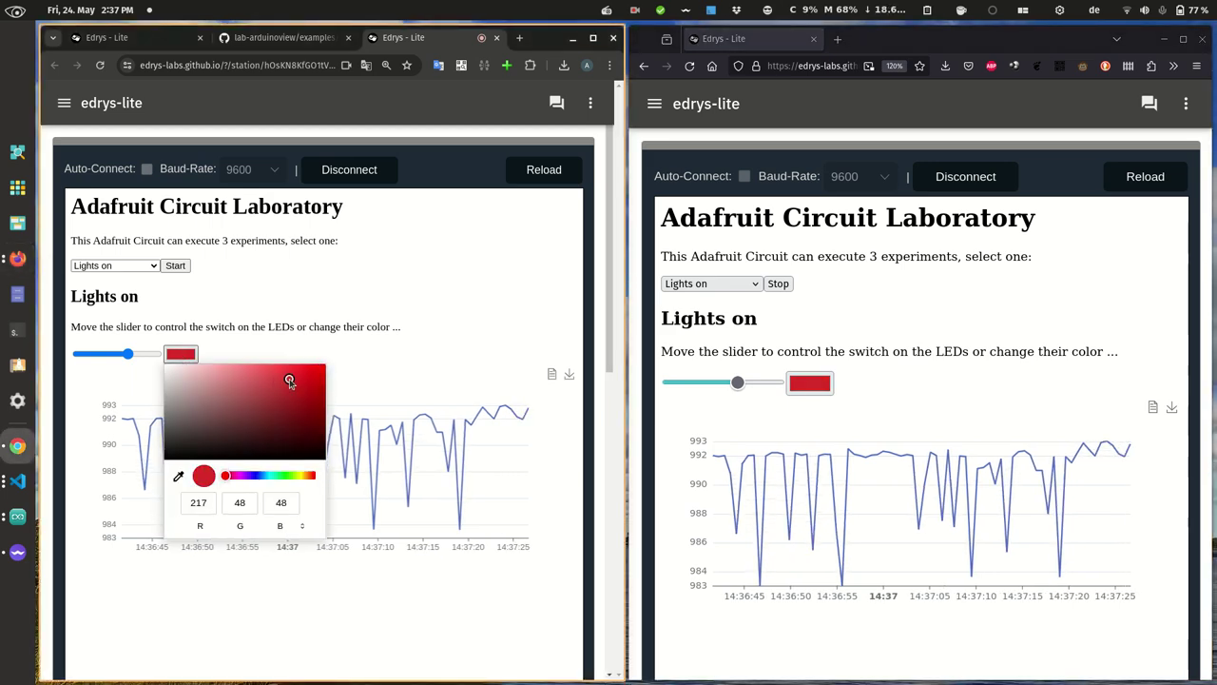
{"action": "left_click_drag", "start_coordinate": [289, 381], "coordinate": [296, 388]}
{"action": "left_click", "coordinate": [400, 332]}
{"action": "scroll", "coordinate": [398, 331], "scroll_direction": "down", "scroll_amount": 4}
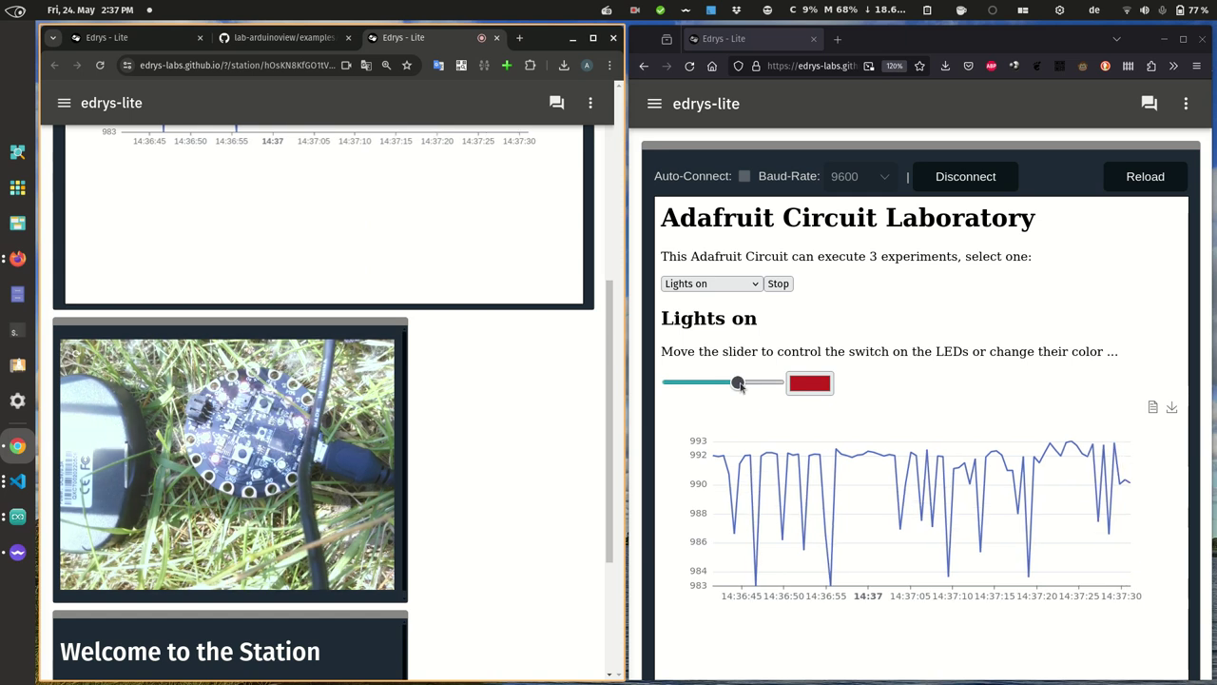
- Raise the LED slider in the Firefox room to about 90 percent and stop the Lights on experiment
{"action": "left_click_drag", "start_coordinate": [740, 385], "coordinate": [768, 386]}
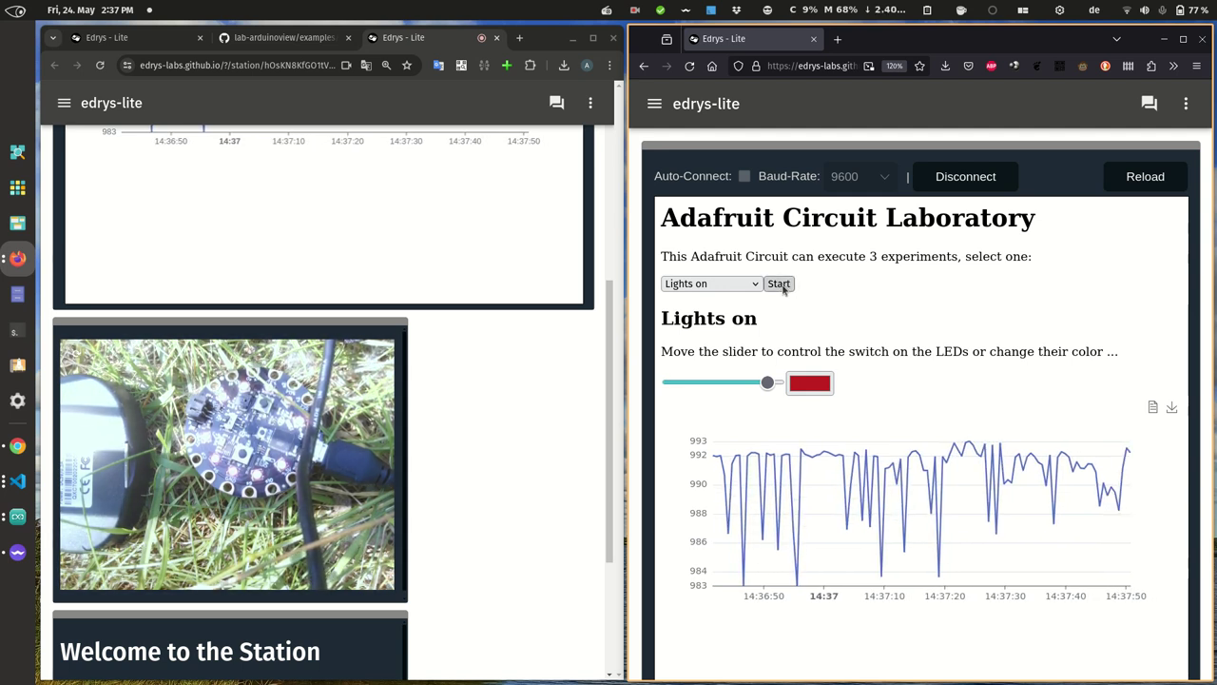
{"action": "left_click", "coordinate": [782, 286]}
{"action": "mouse_move", "coordinate": [268, 423]}
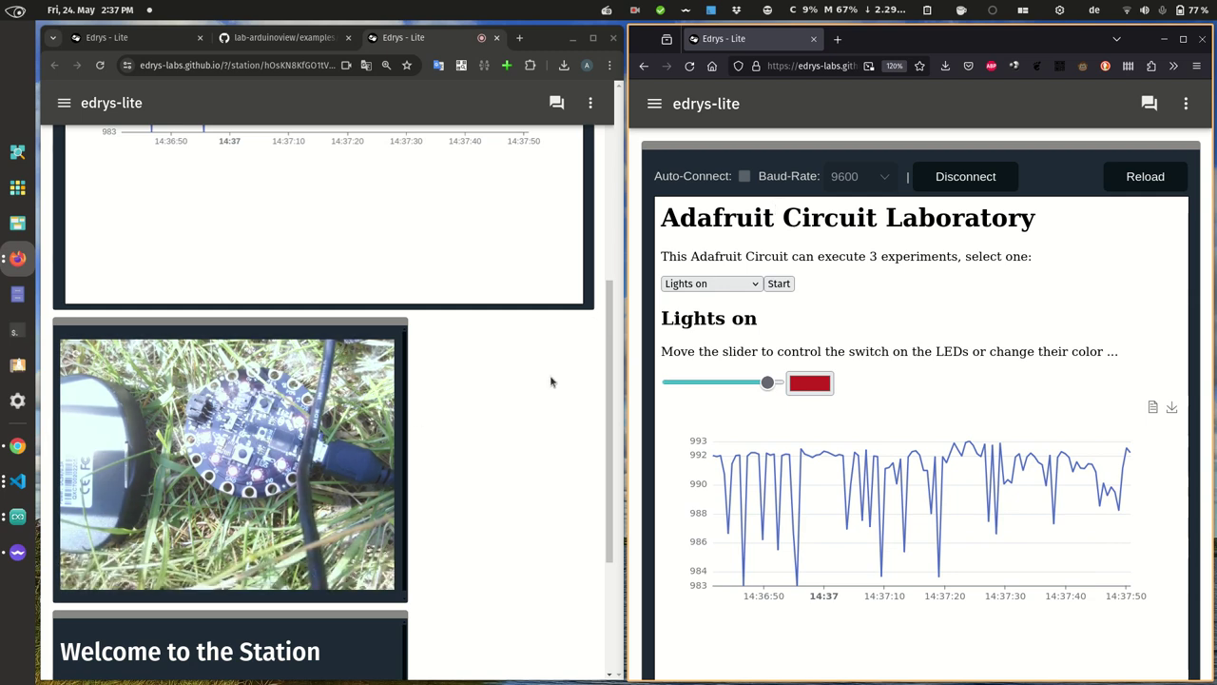
- Compare the camera stream and station instructions in Firefox and Chrome, and examine the recorded Lights on chart in Chrome
{"action": "scroll", "coordinate": [779, 347], "scroll_direction": "down", "scroll_amount": 10}
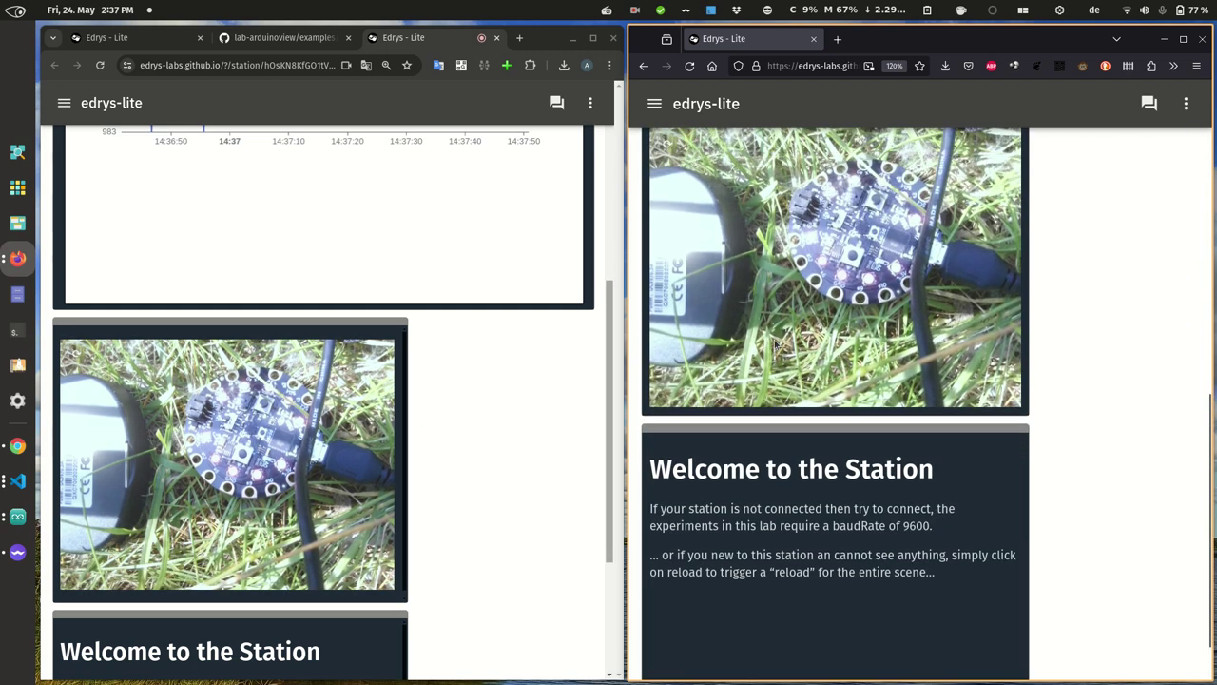
{"action": "scroll", "coordinate": [518, 361], "scroll_direction": "down", "scroll_amount": 3}
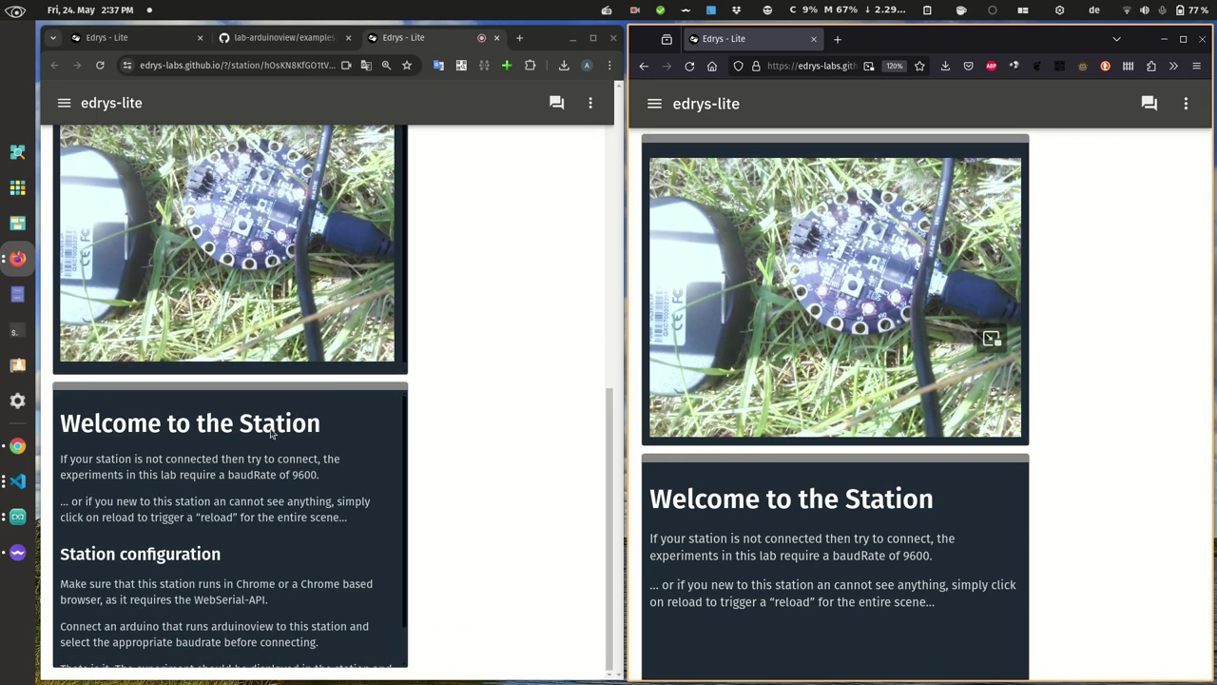
{"action": "scroll", "coordinate": [462, 428], "scroll_direction": "up", "scroll_amount": 6}
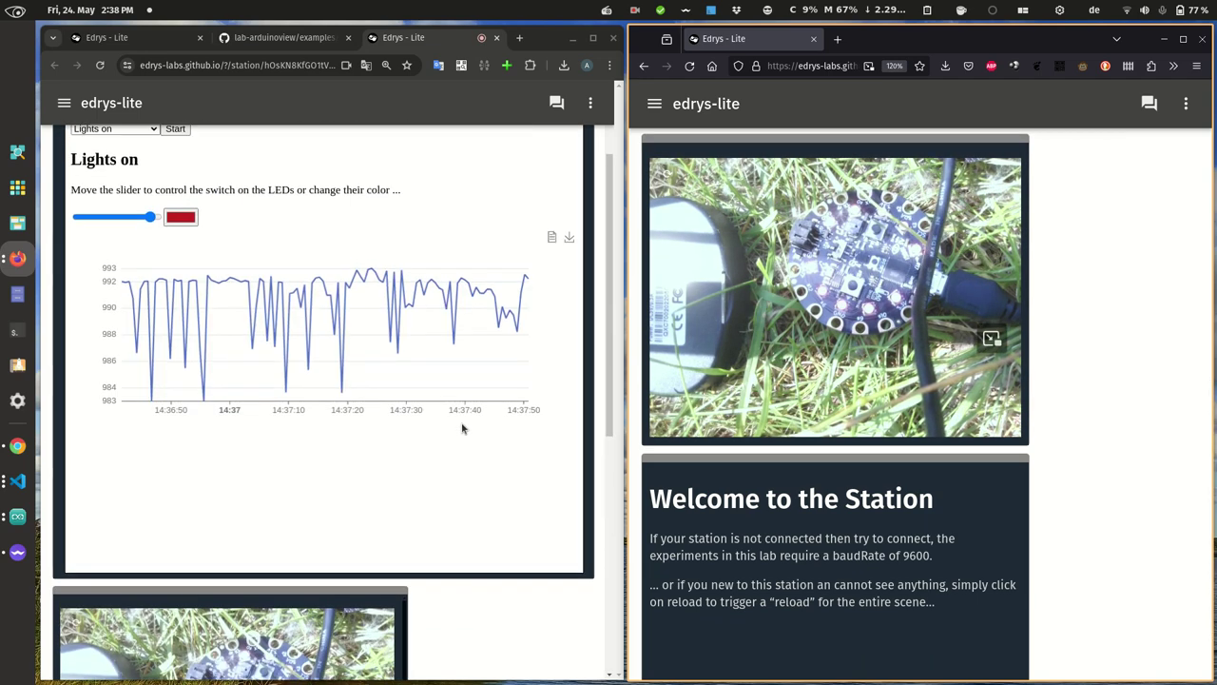
{"action": "scroll", "coordinate": [462, 428], "scroll_direction": "up", "scroll_amount": 2}
{"action": "scroll", "coordinate": [462, 428], "scroll_direction": "down", "scroll_amount": 1}
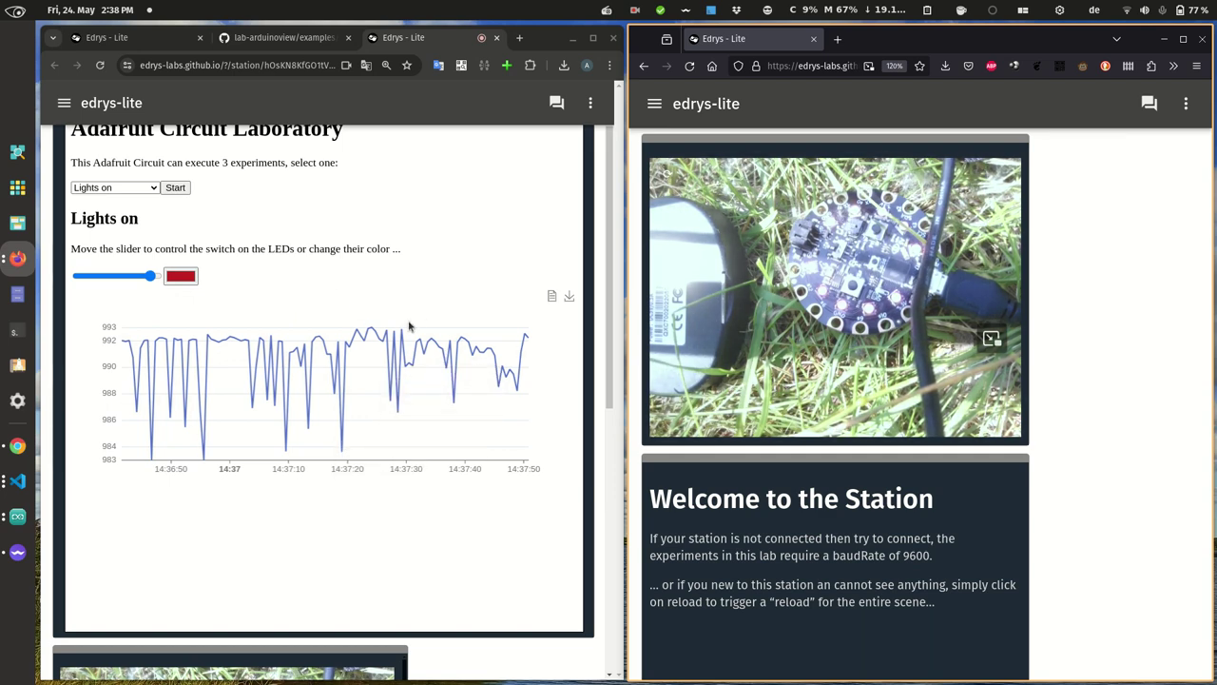
{"action": "scroll", "coordinate": [408, 326], "scroll_direction": "up", "scroll_amount": 1}
{"action": "scroll", "coordinate": [409, 326], "scroll_direction": "down", "scroll_amount": 1}
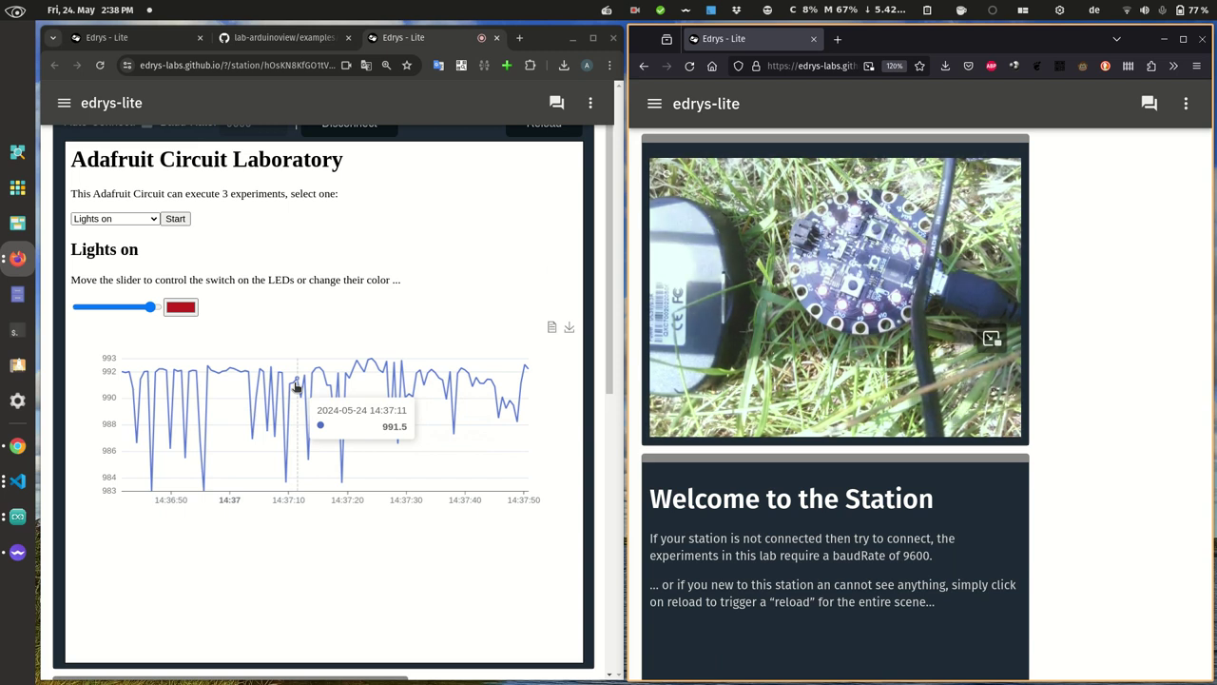
{"action": "mouse_move", "coordinate": [969, 244]}
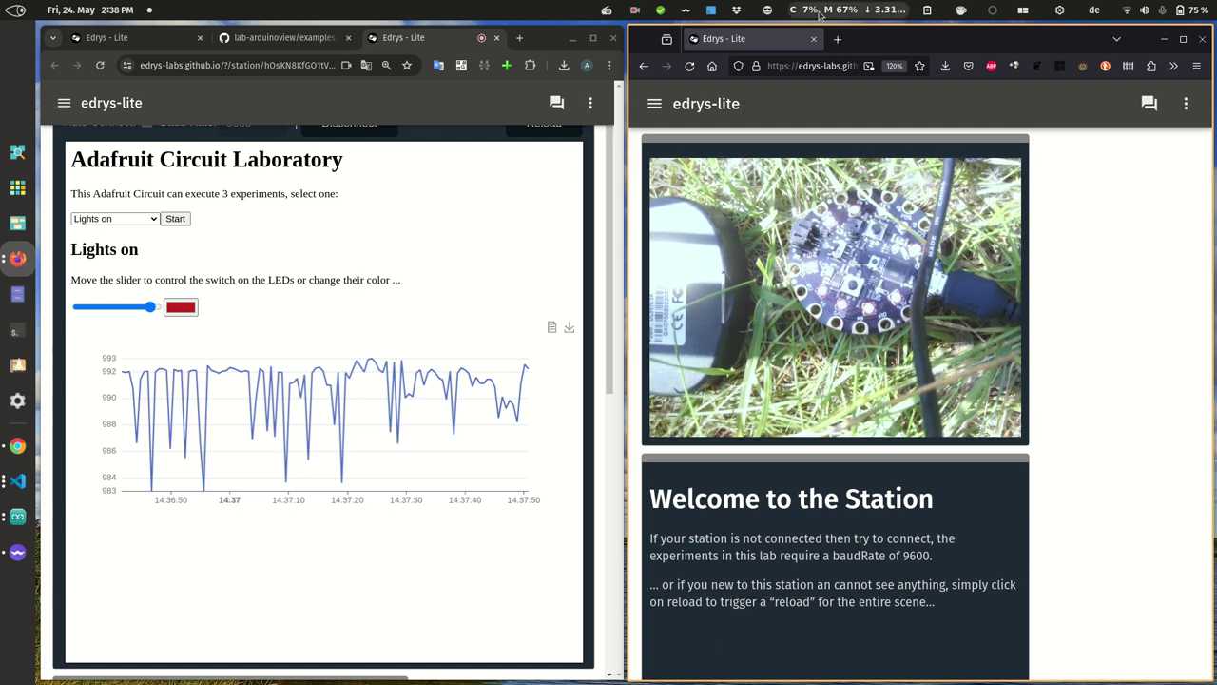
{"action": "right_click", "coordinate": [654, 112]}
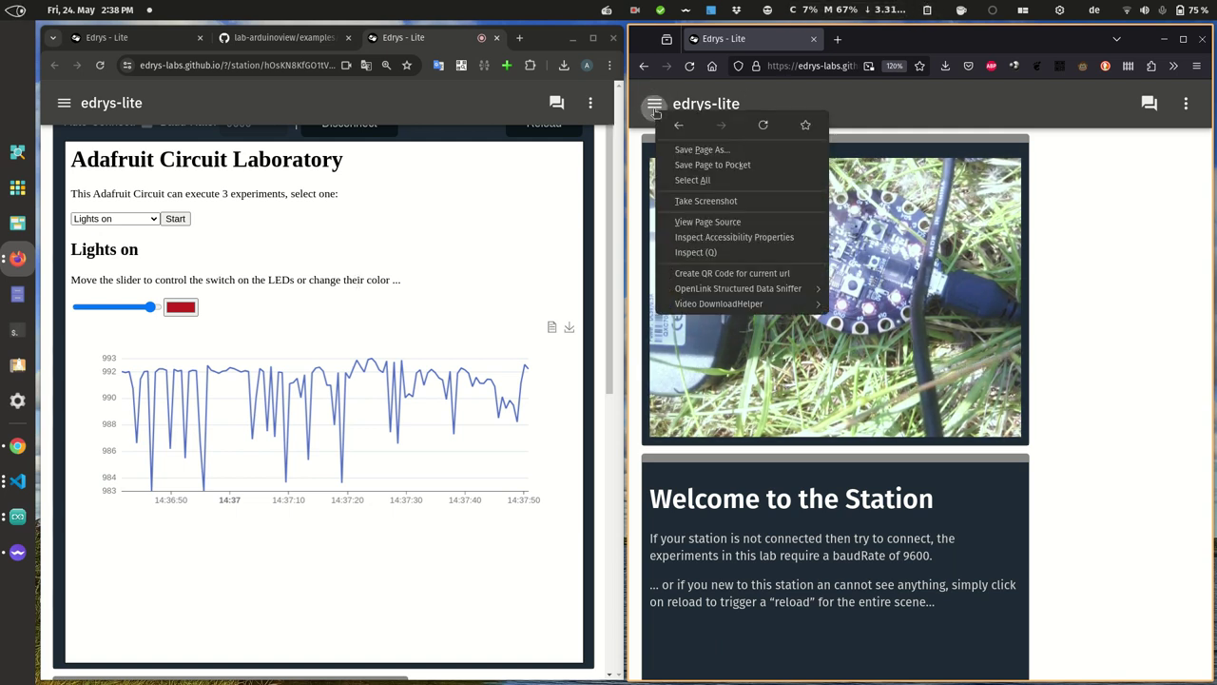
- Check the lists of rooms and online users in the Firefox and Chrome windows, and view the Chrome station's camera stream
{"action": "left_click", "coordinate": [654, 106]}
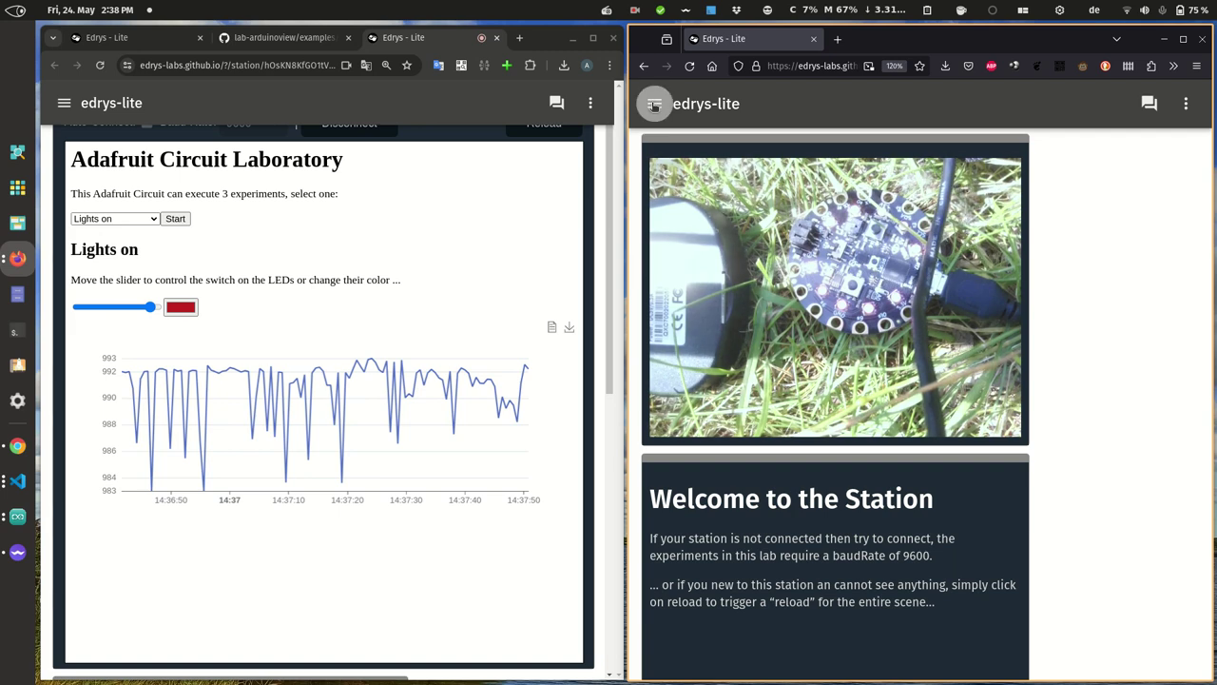
{"action": "left_click", "coordinate": [654, 104]}
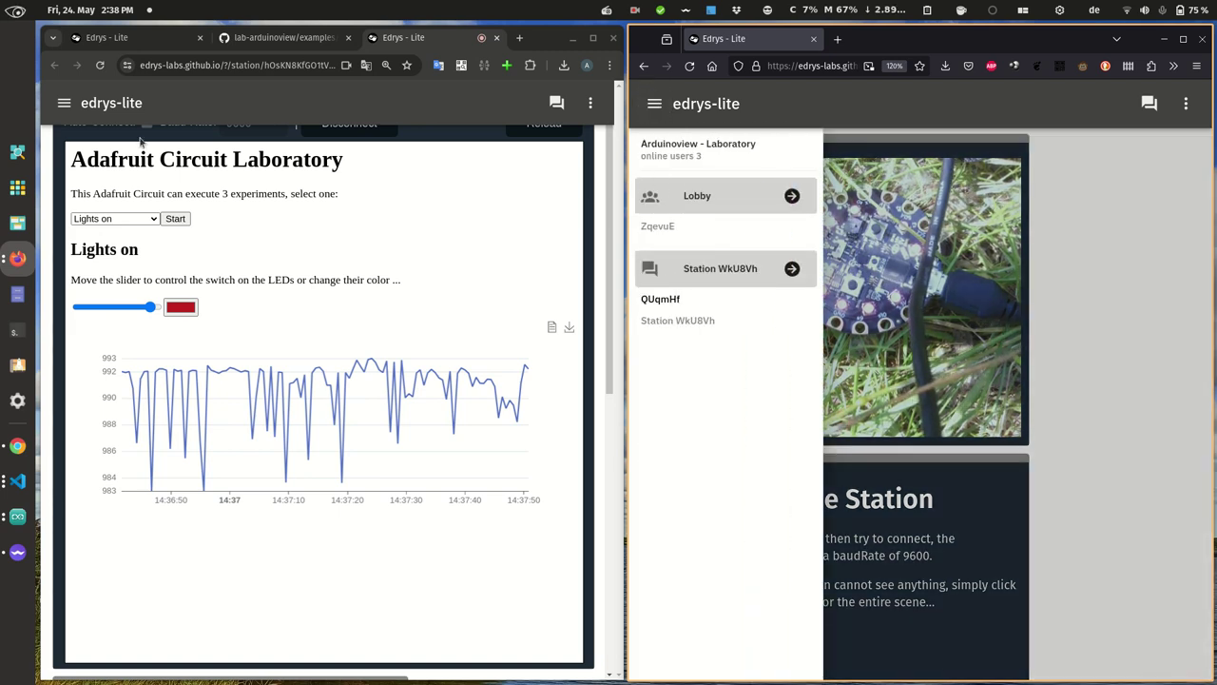
{"action": "left_click", "coordinate": [63, 104]}
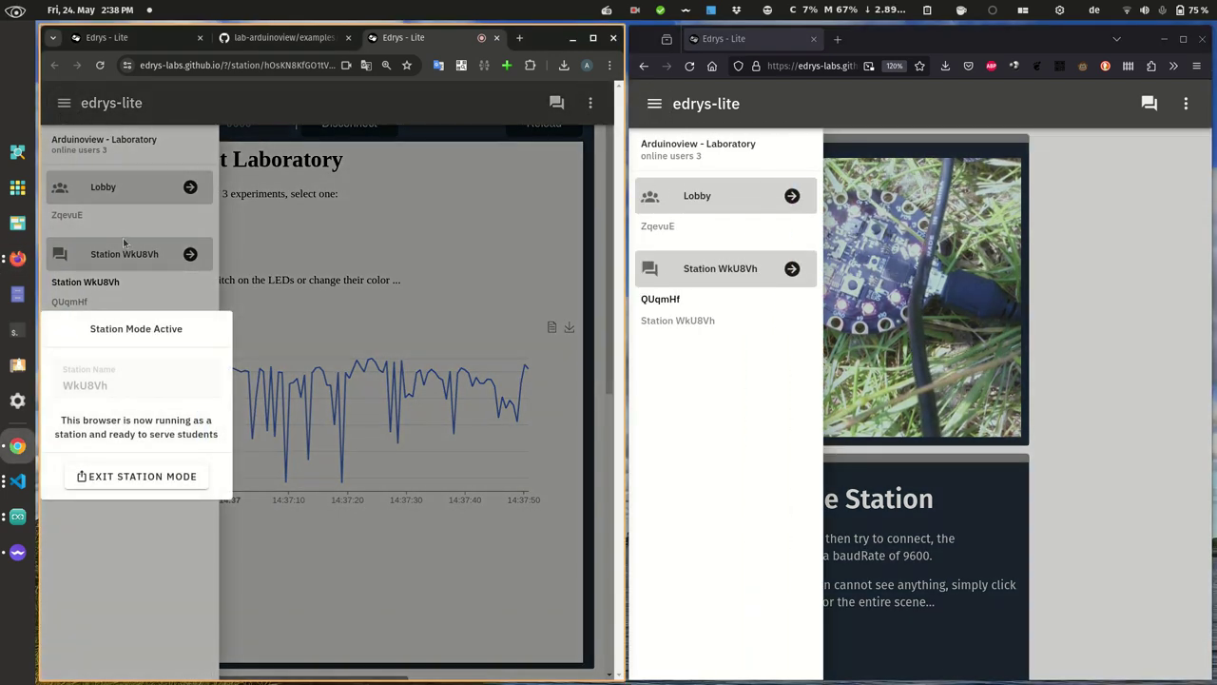
{"action": "left_click", "coordinate": [509, 227]}
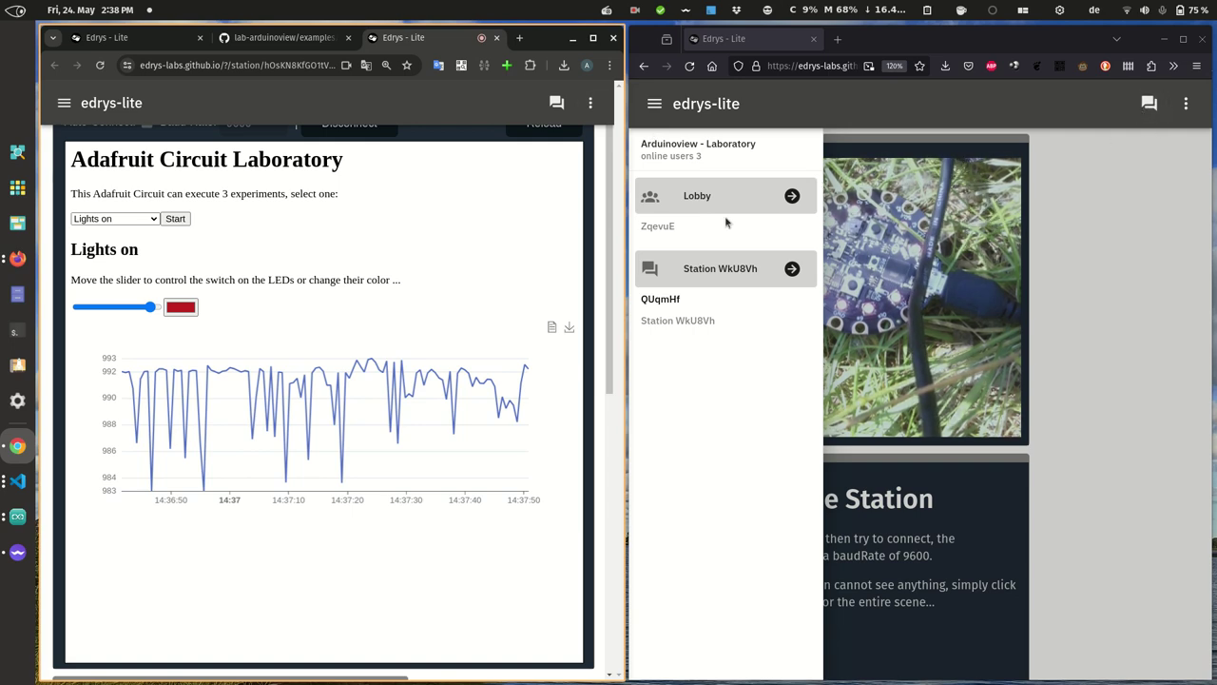
{"action": "scroll", "coordinate": [500, 245], "scroll_direction": "down", "scroll_amount": 5}
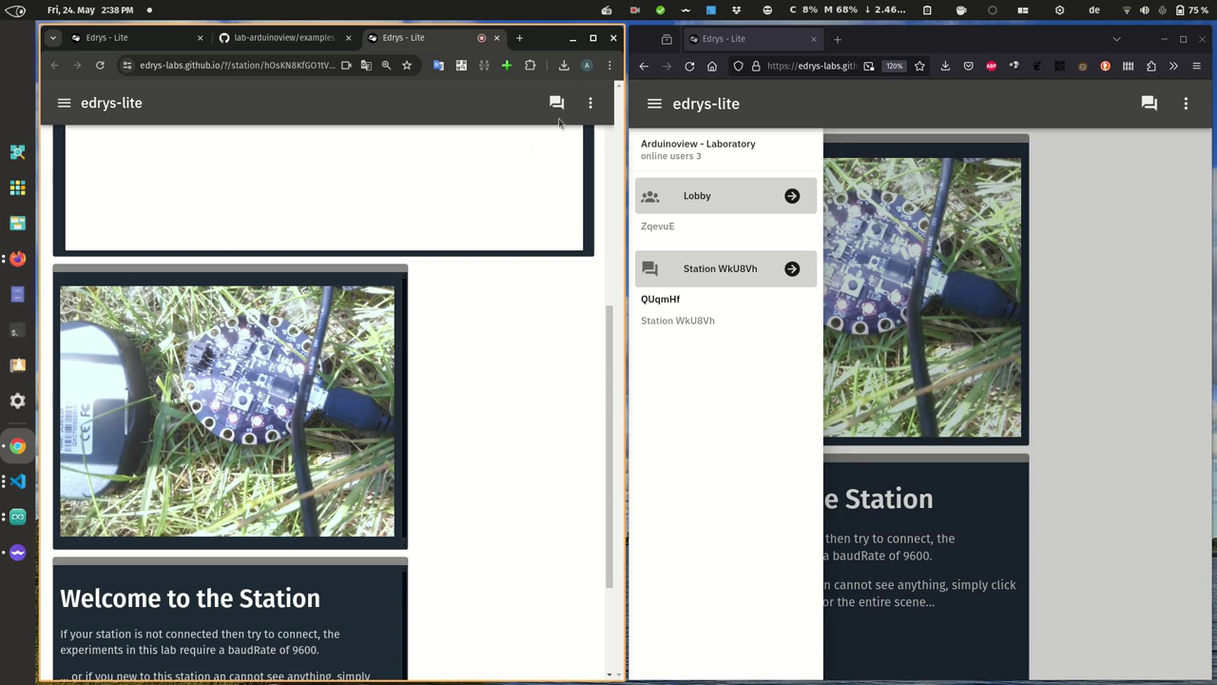
{"action": "left_click", "coordinate": [1130, 208]}
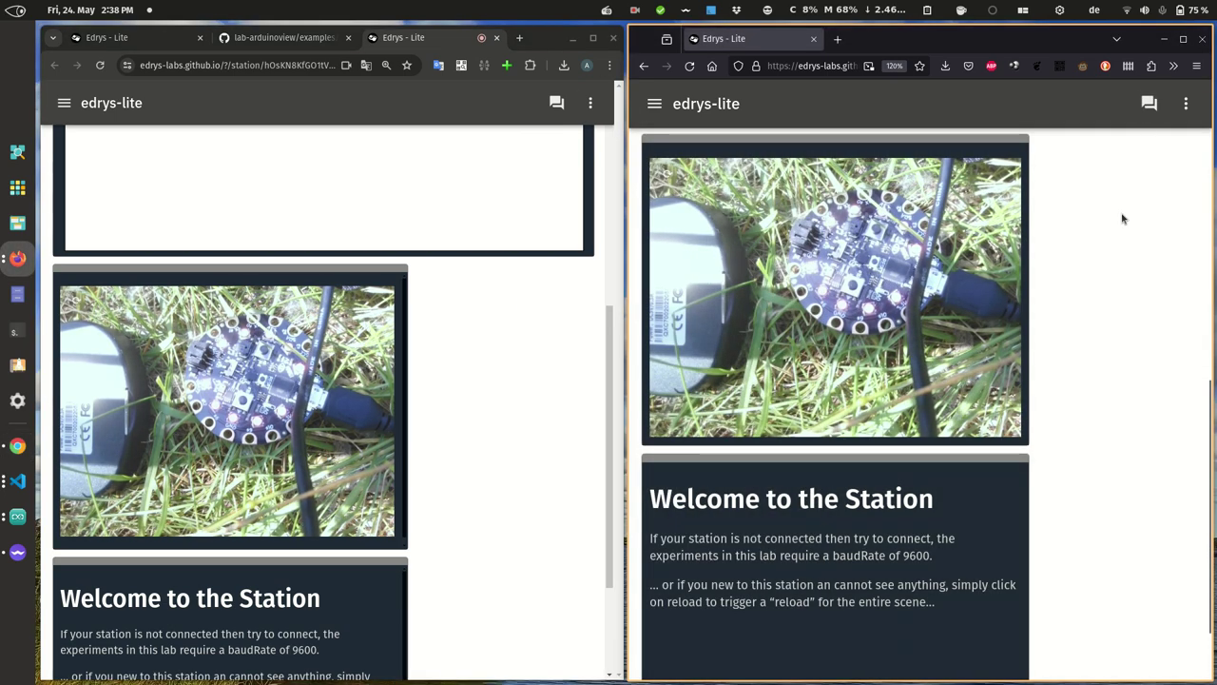
- Open the chat in the Firefox room at 70% page zoom and send the message "Did it work on your side"
{"action": "key", "text": "ctrl+minus"}
{"action": "key", "text": "ctrl+minus"}
{"action": "key", "text": "ctrl+minus"}
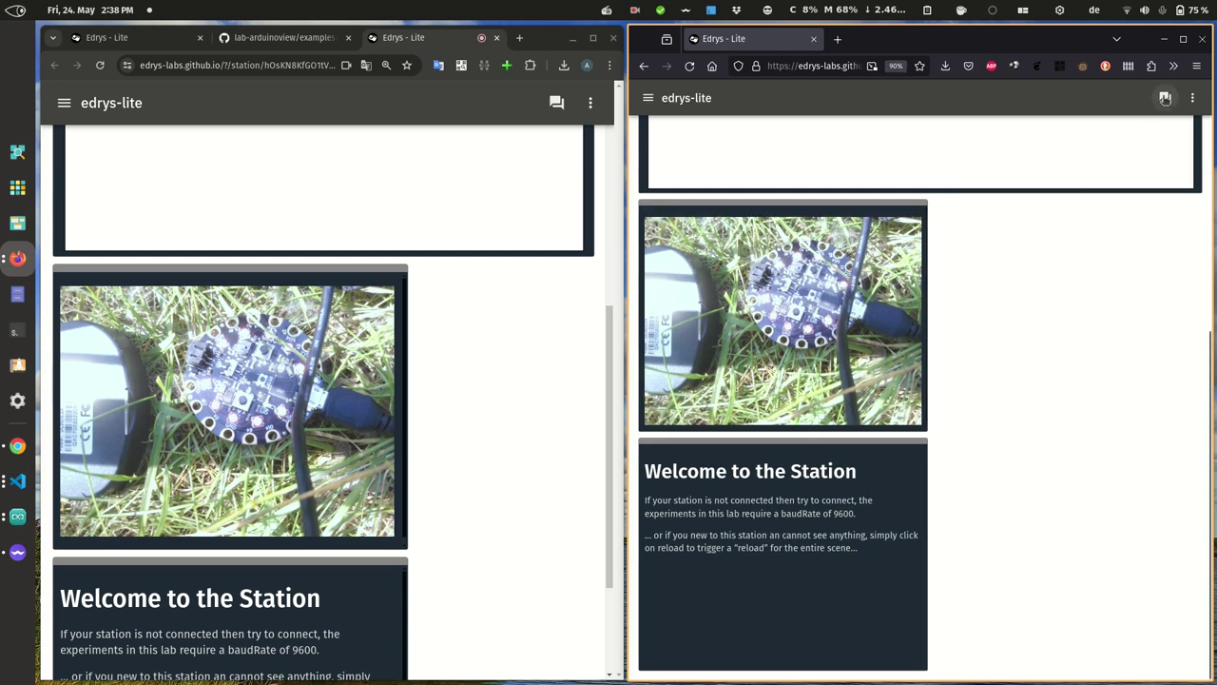
{"action": "key", "text": "ctrl+minus"}
{"action": "key", "text": "ctrl+minus"}
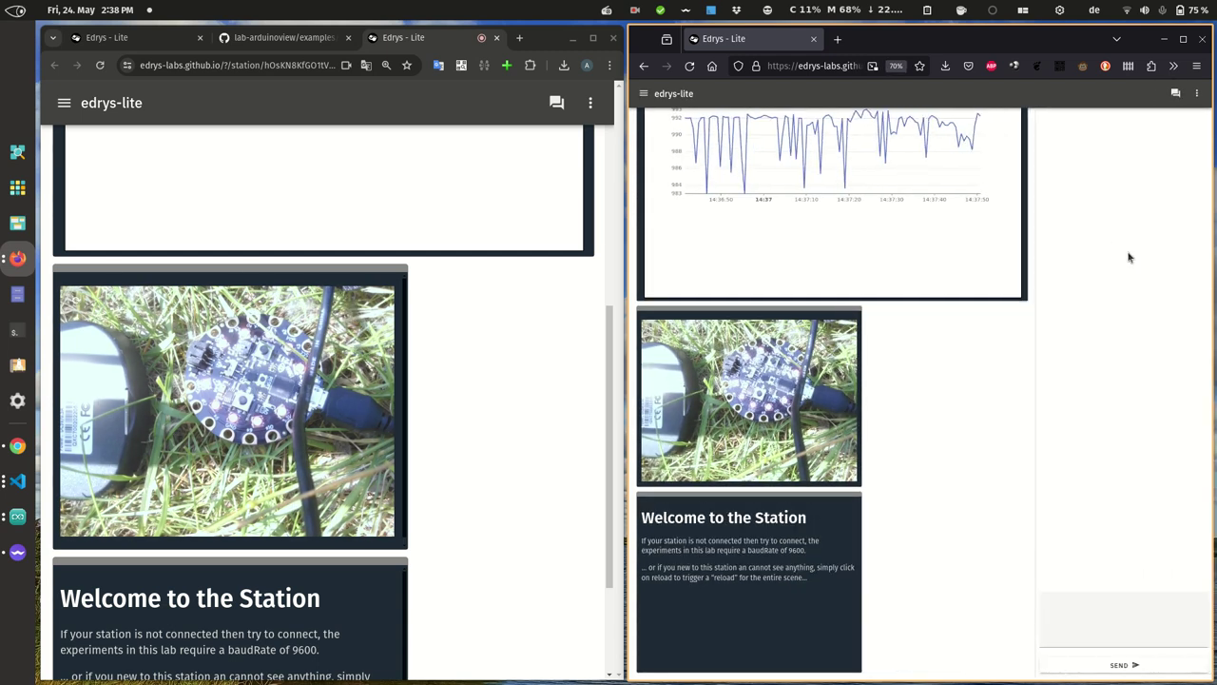
{"action": "left_click", "coordinate": [1067, 594]}
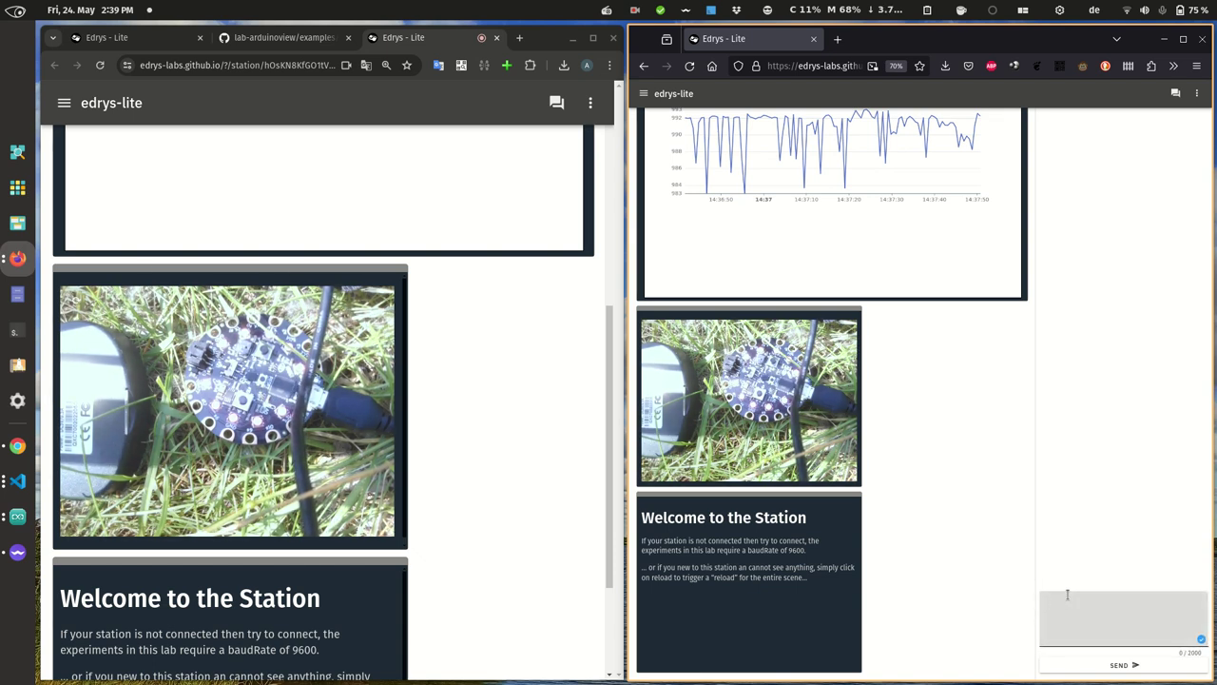
{"action": "type", "text": "Did it work on"}
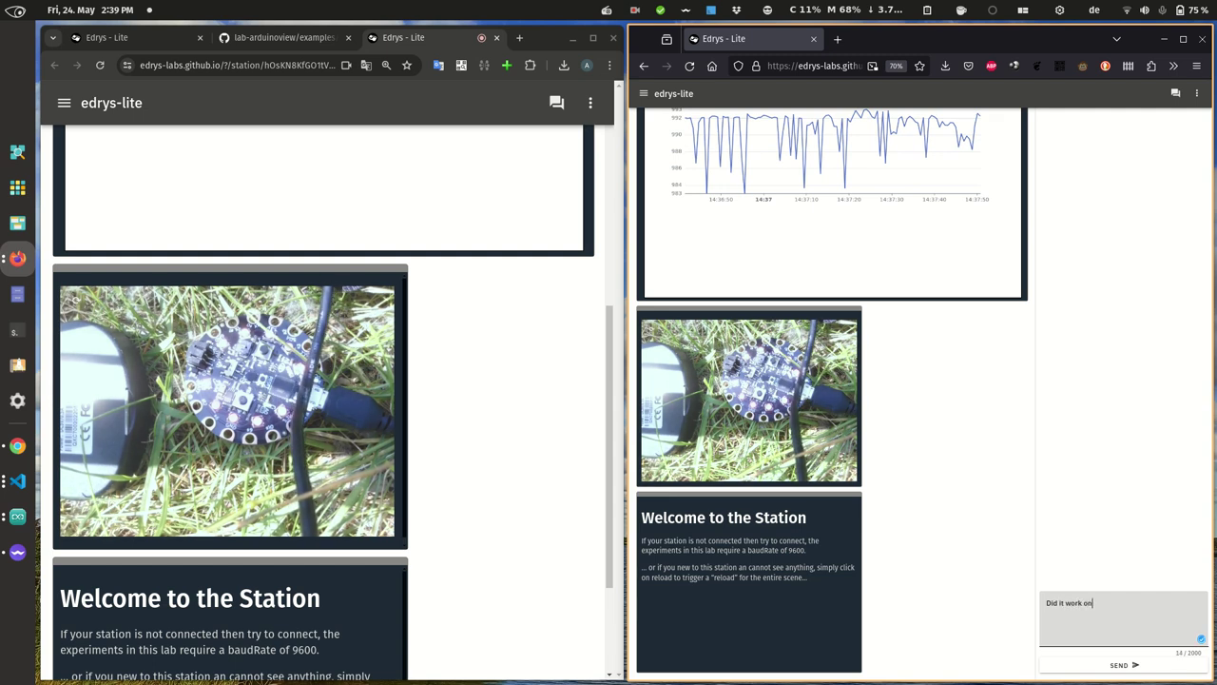
{"action": "type", "text": " your"}
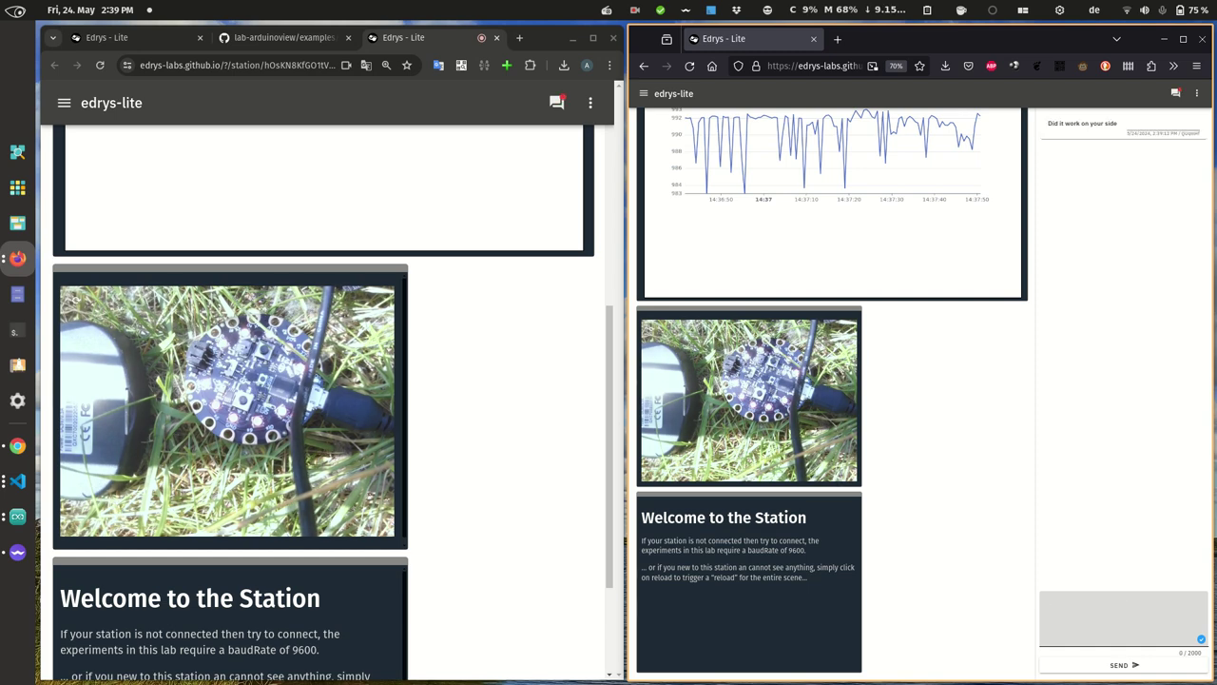
- Open the chat on the Chrome station page and reply with "yes it did"
{"action": "left_click", "coordinate": [556, 101]}
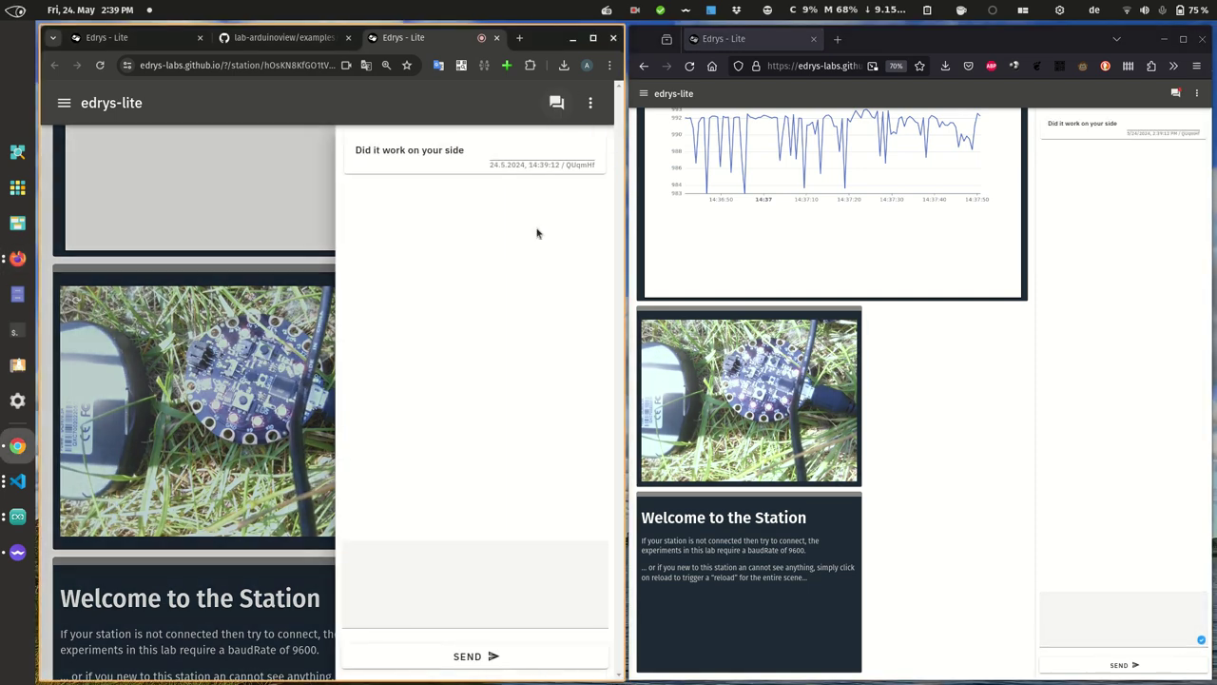
{"action": "left_click", "coordinate": [517, 572]}
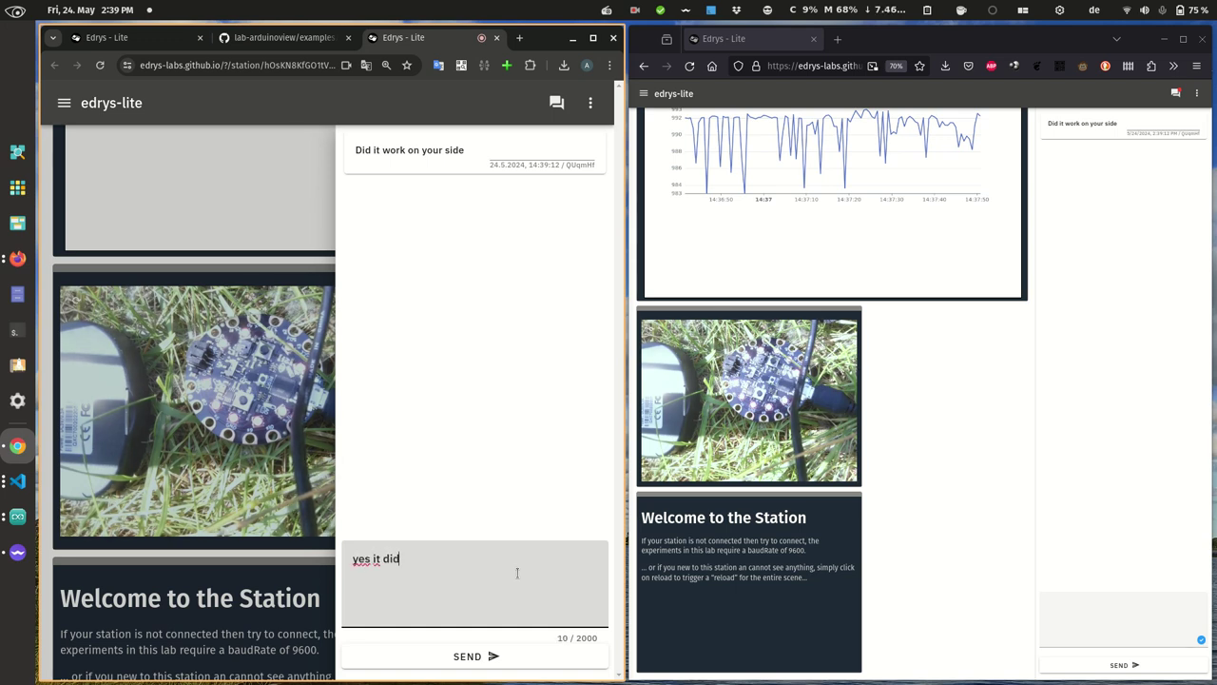
{"action": "key", "text": "Return"}
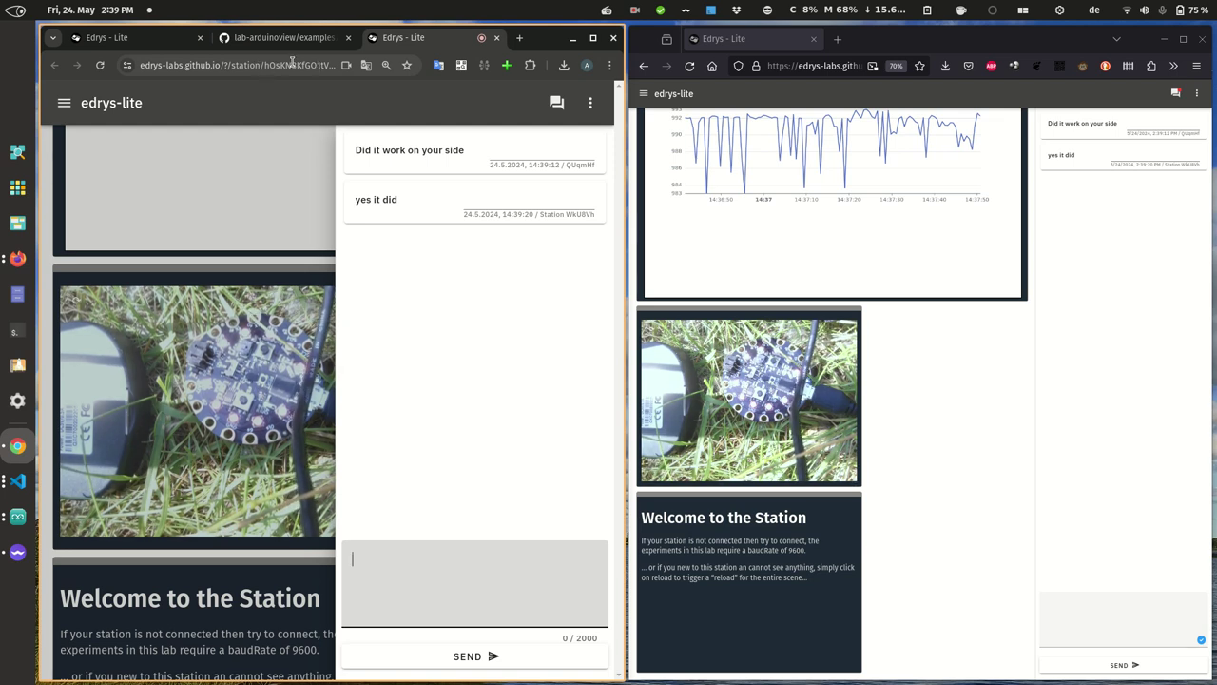
{"action": "left_click", "coordinate": [412, 304]}
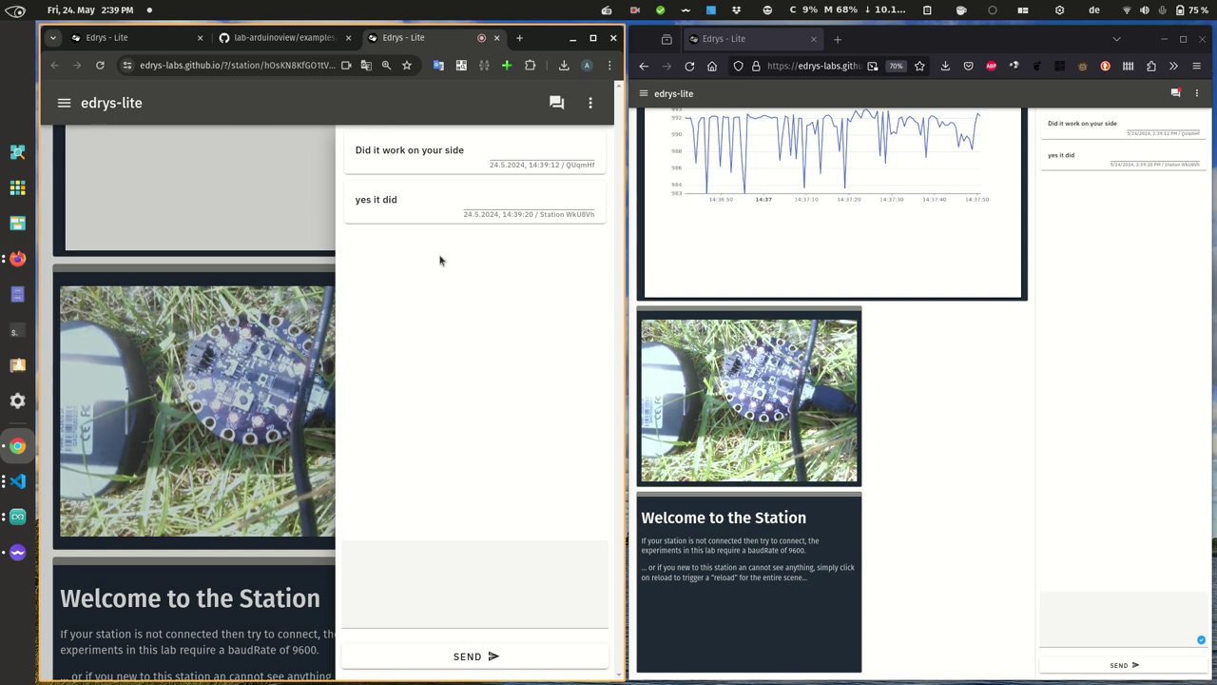
- Return to the class overview from the Chrome classroom page and fork the Arduinoview - Laboratory class
{"action": "left_click", "coordinate": [141, 37]}
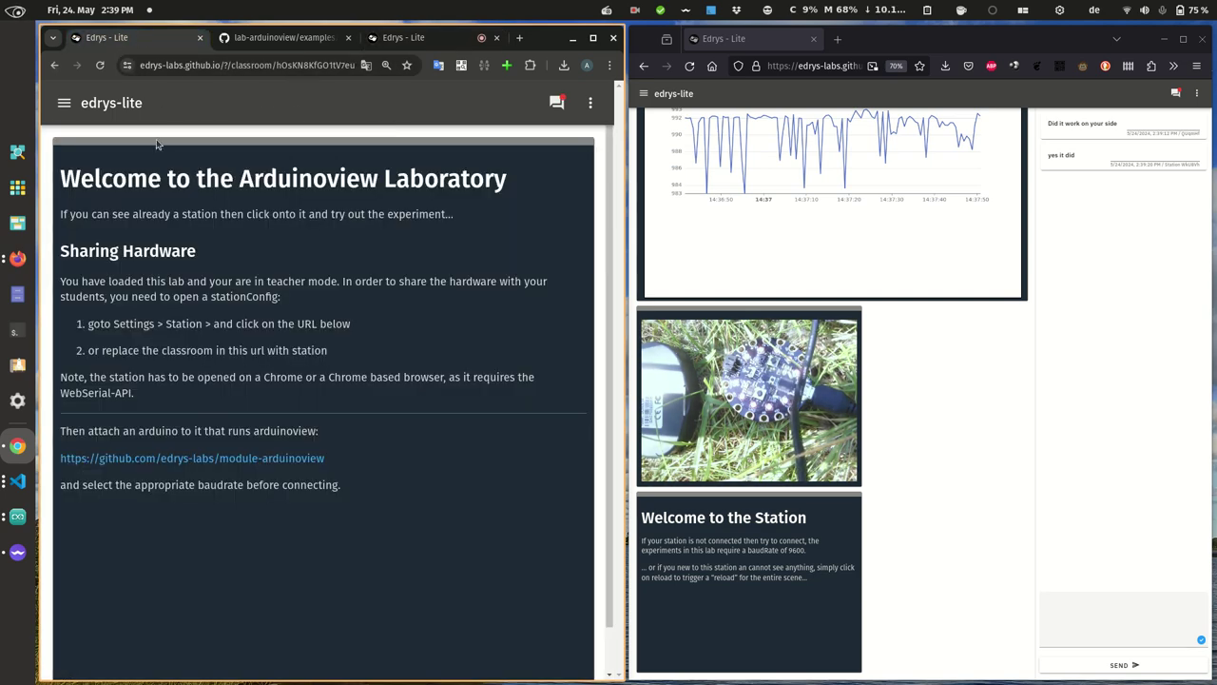
{"action": "left_click", "coordinate": [112, 105]}
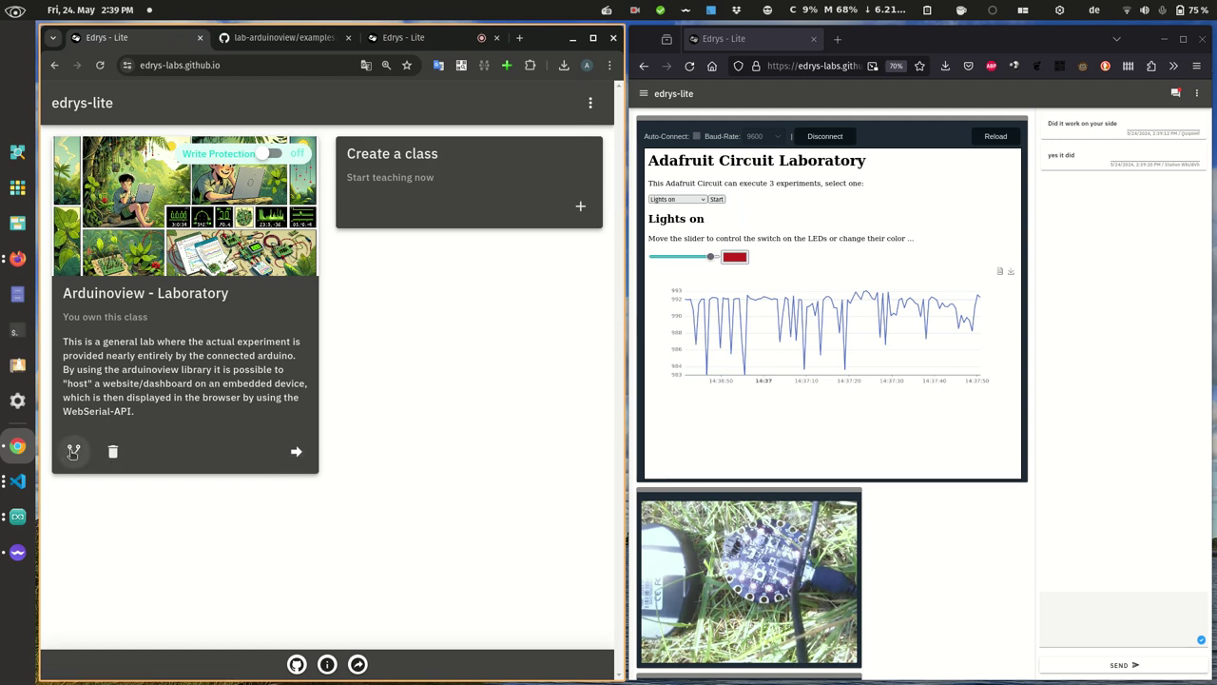
{"action": "left_click", "coordinate": [73, 450]}
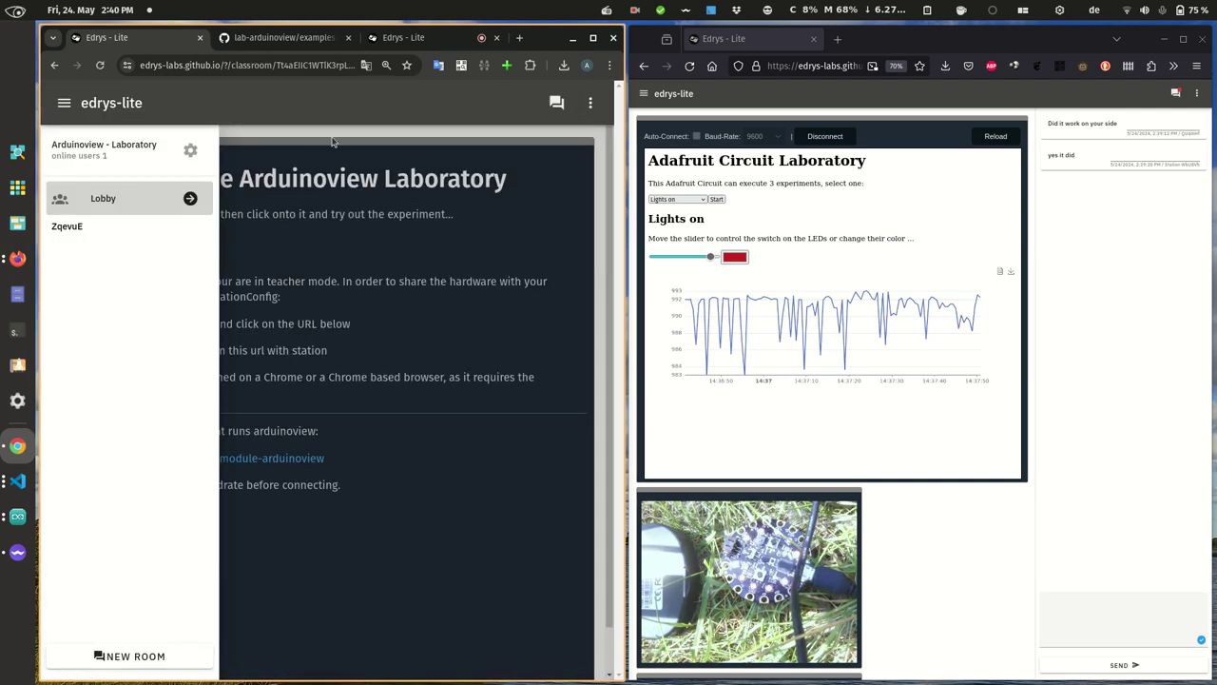
- Rename the forked class to "Arduinoview - Laboratory Version 2" in its settings and save the change
{"action": "left_click", "coordinate": [191, 152]}
{"action": "left_click", "coordinate": [235, 246]}
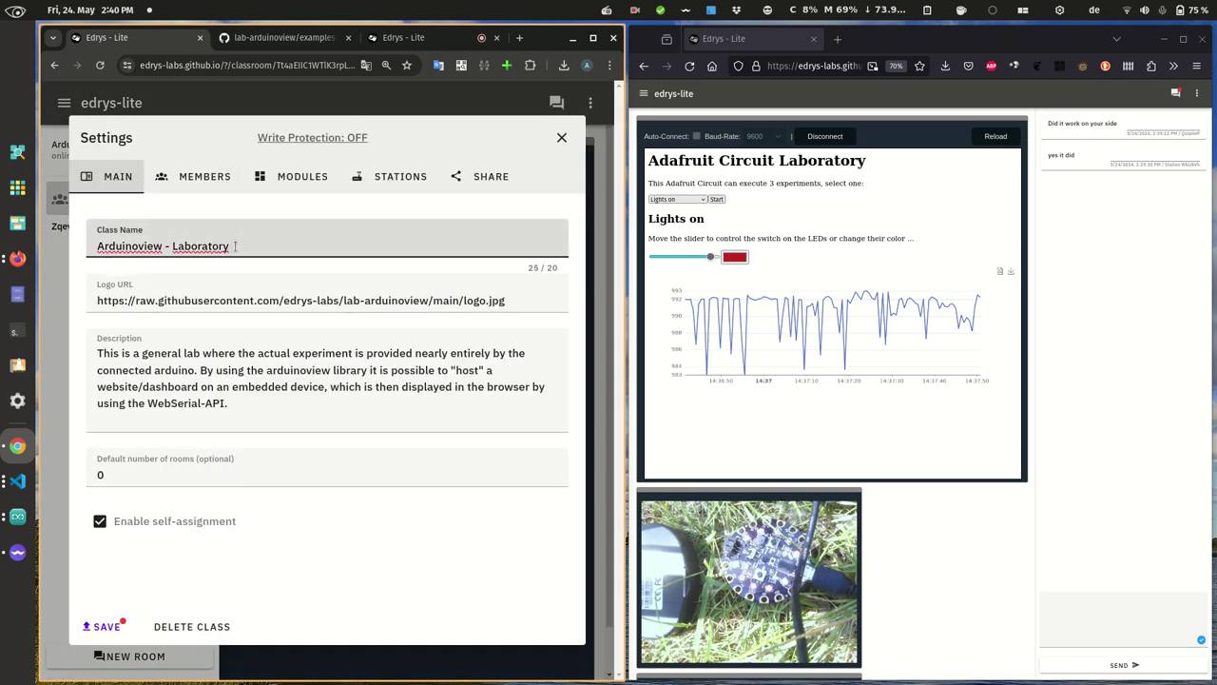
{"action": "type", "text": "Version 2"}
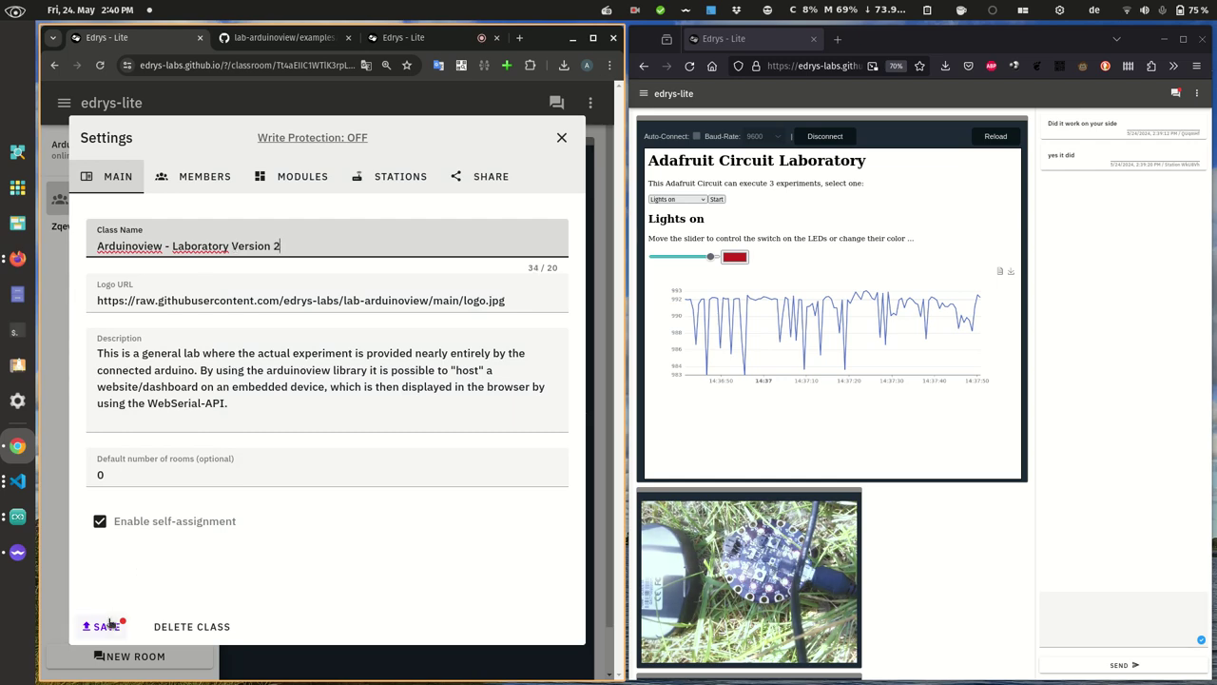
{"action": "left_click", "coordinate": [108, 626]}
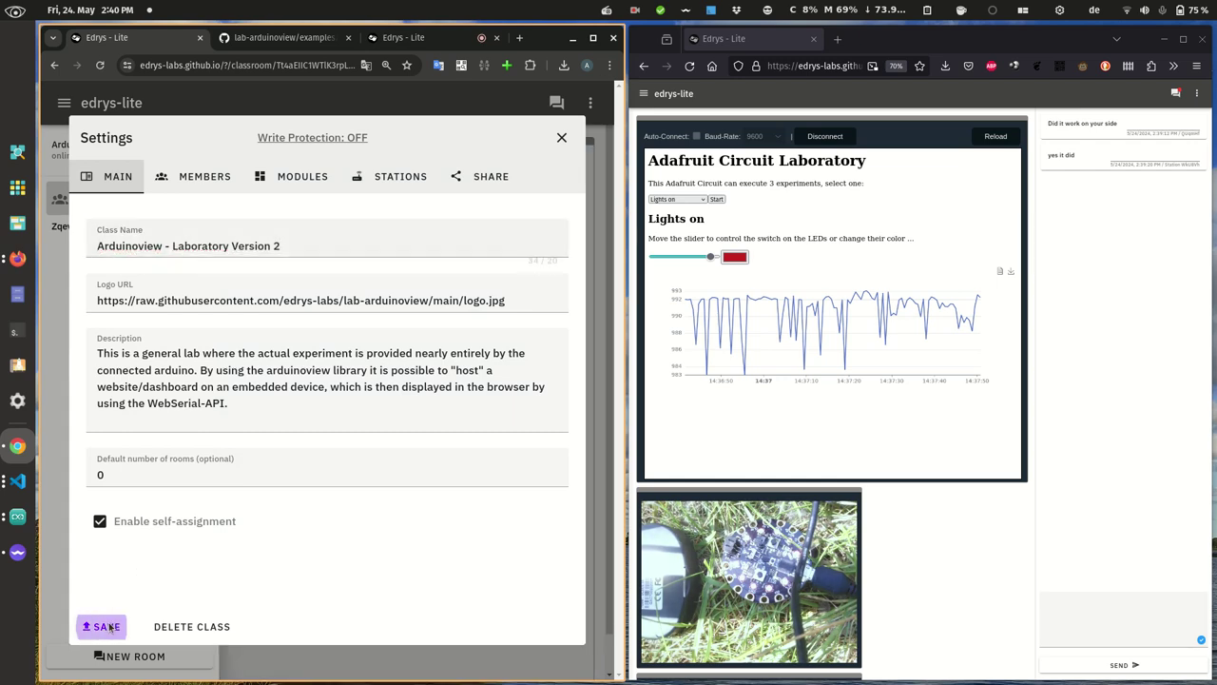
{"action": "left_click", "coordinate": [561, 138]}
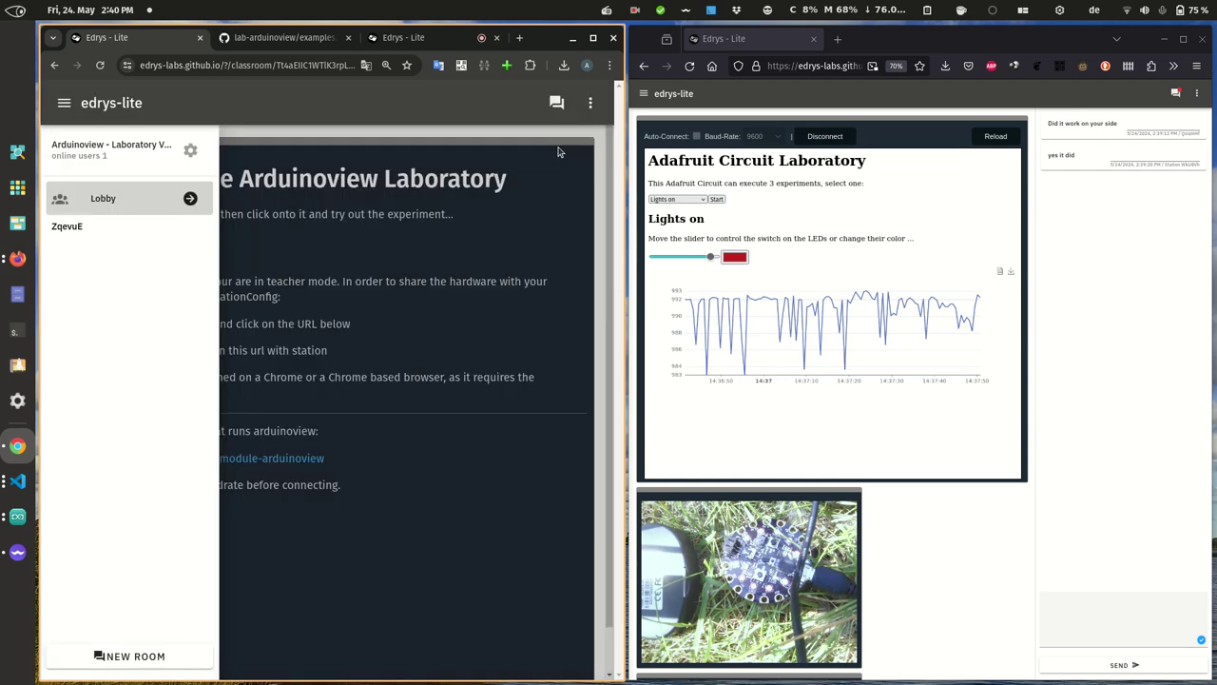
- Move the Station Streaming module to the first place in the class's module list and open its configuration
{"action": "left_click", "coordinate": [190, 151]}
{"action": "left_click", "coordinate": [287, 176]}
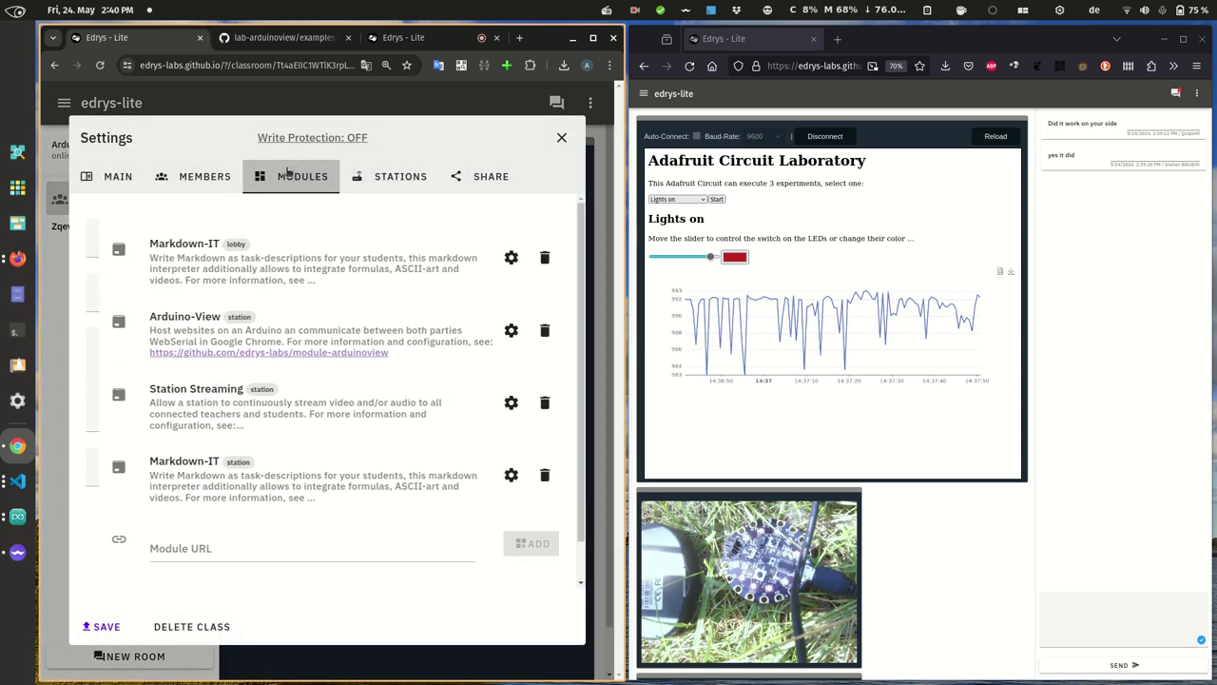
{"action": "scroll", "coordinate": [285, 269], "scroll_direction": "down", "scroll_amount": 1}
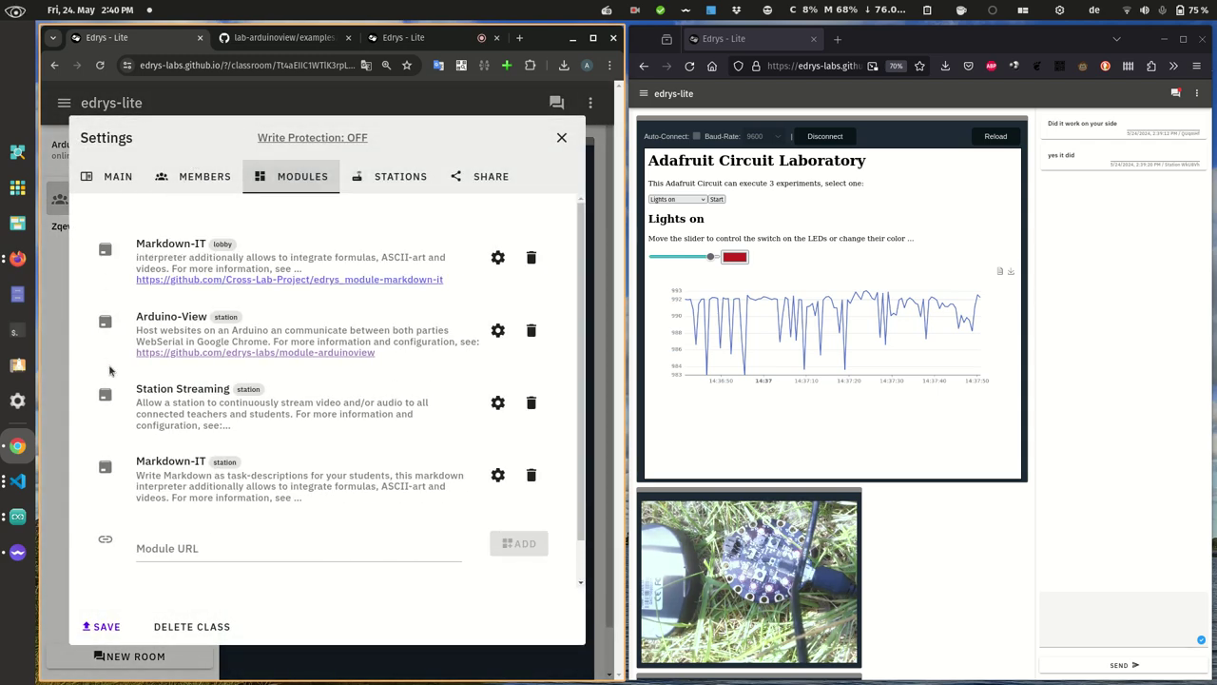
{"action": "left_click_drag", "start_coordinate": [107, 406], "coordinate": [104, 267]}
{"action": "left_click", "coordinate": [498, 257]}
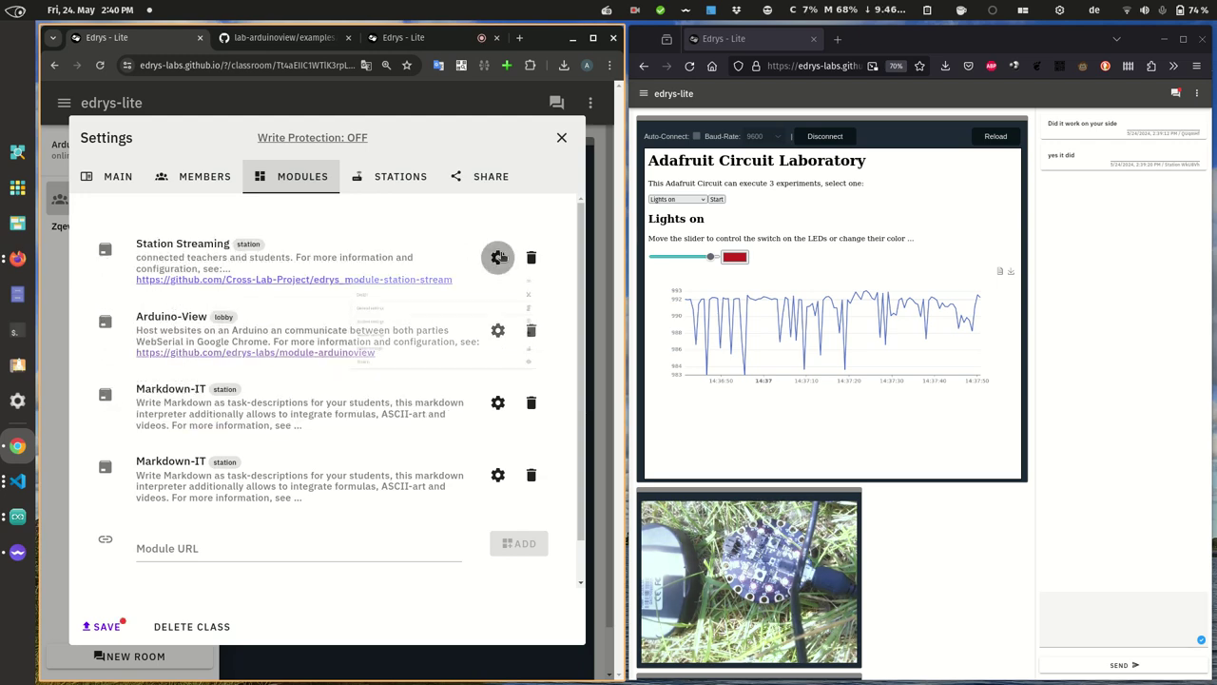